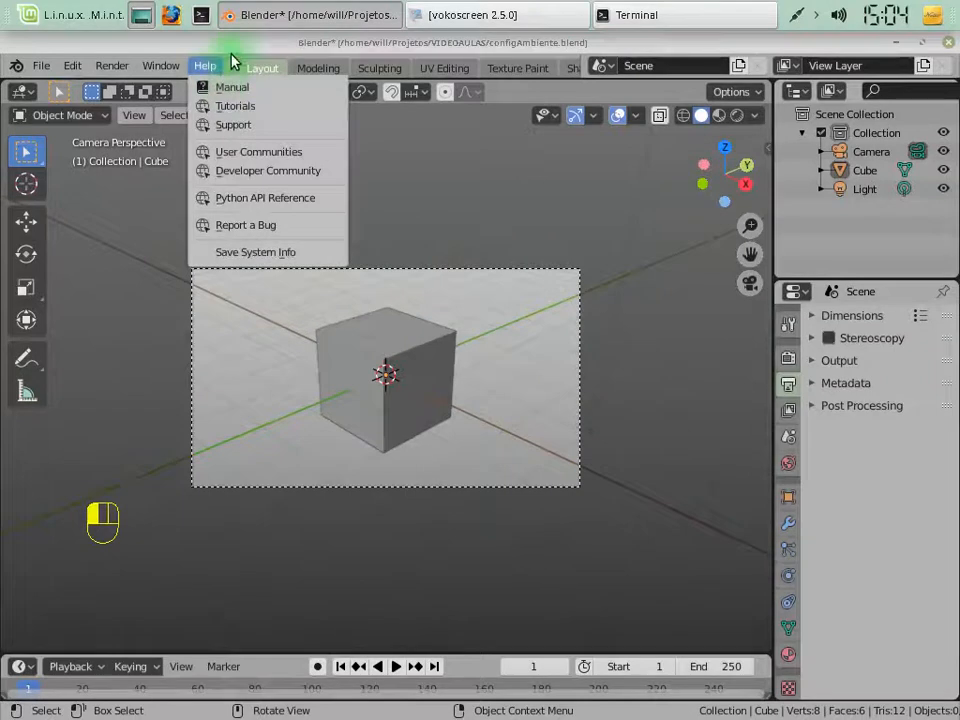
Return to the Layout workspace and view the scene from the top
click(238, 55)
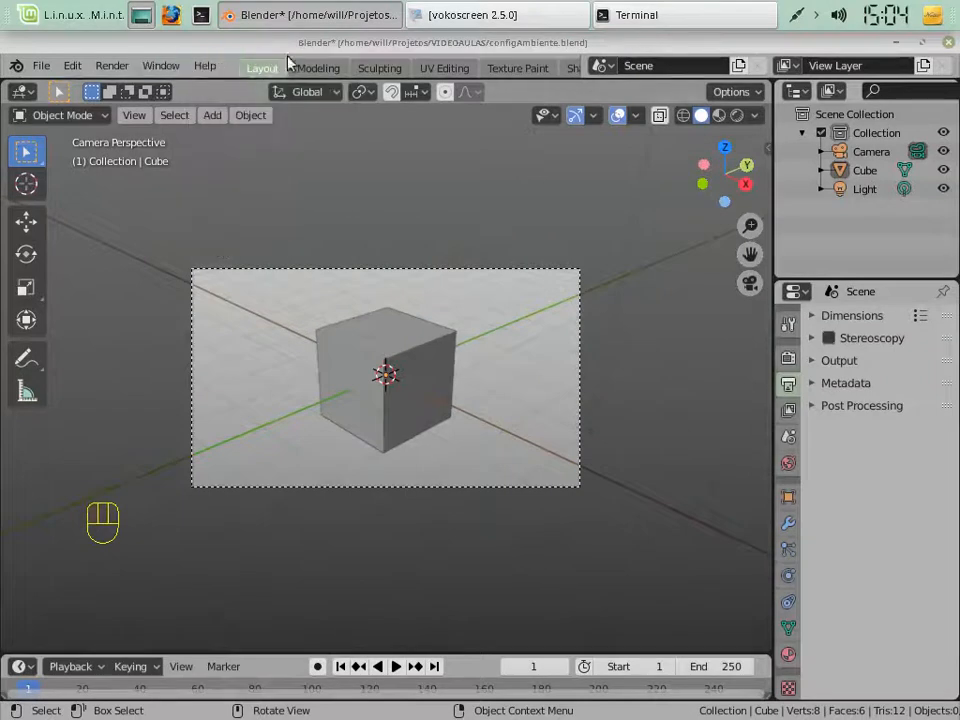
click(257, 73)
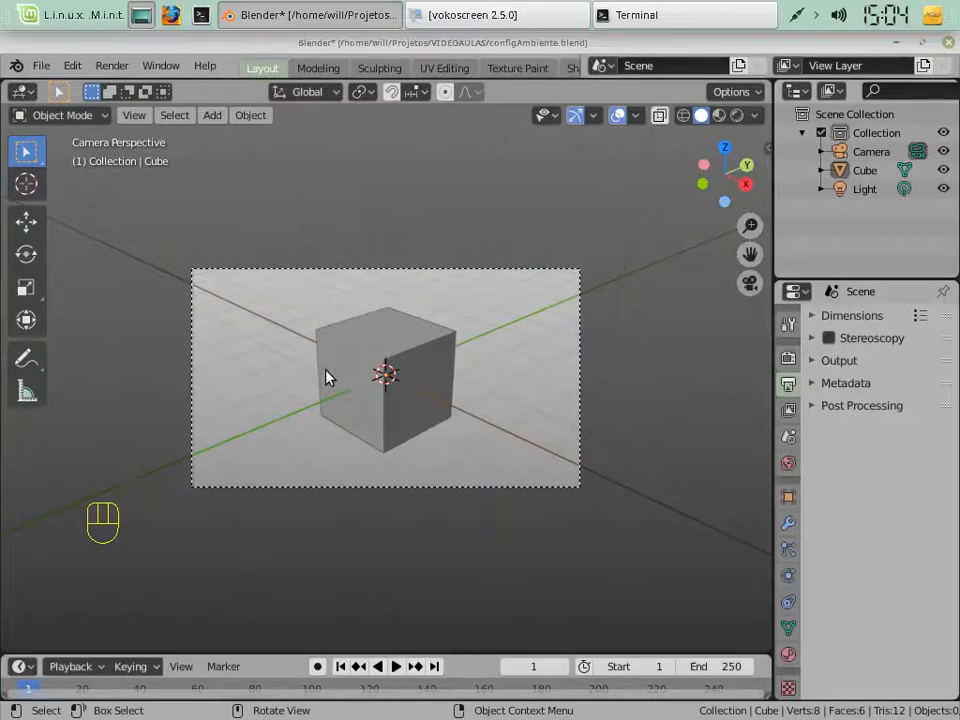
key(KP_7)
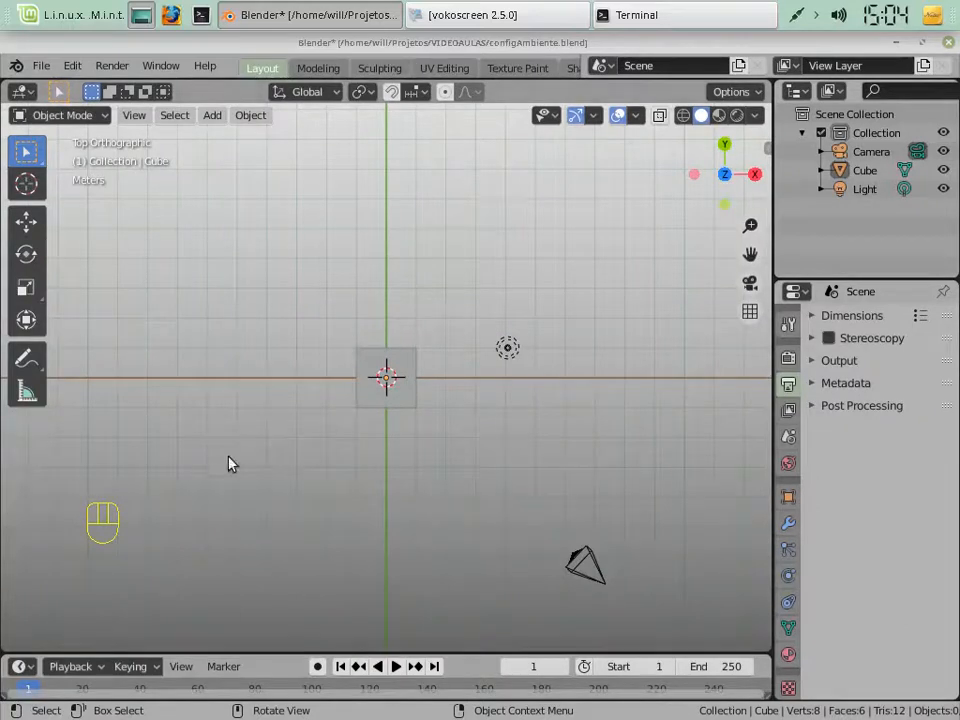
click(26, 667)
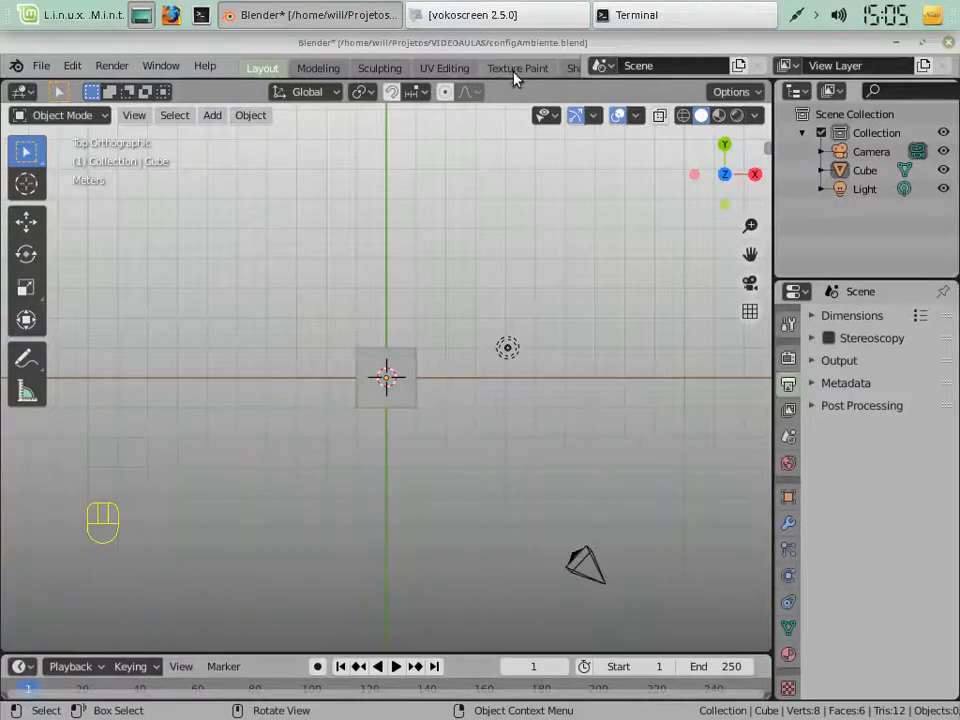
Open the Compositing workspace and switch its main area to the Logic Node Editor
scroll(517, 70, down, 4)
scroll(517, 70, down, 3)
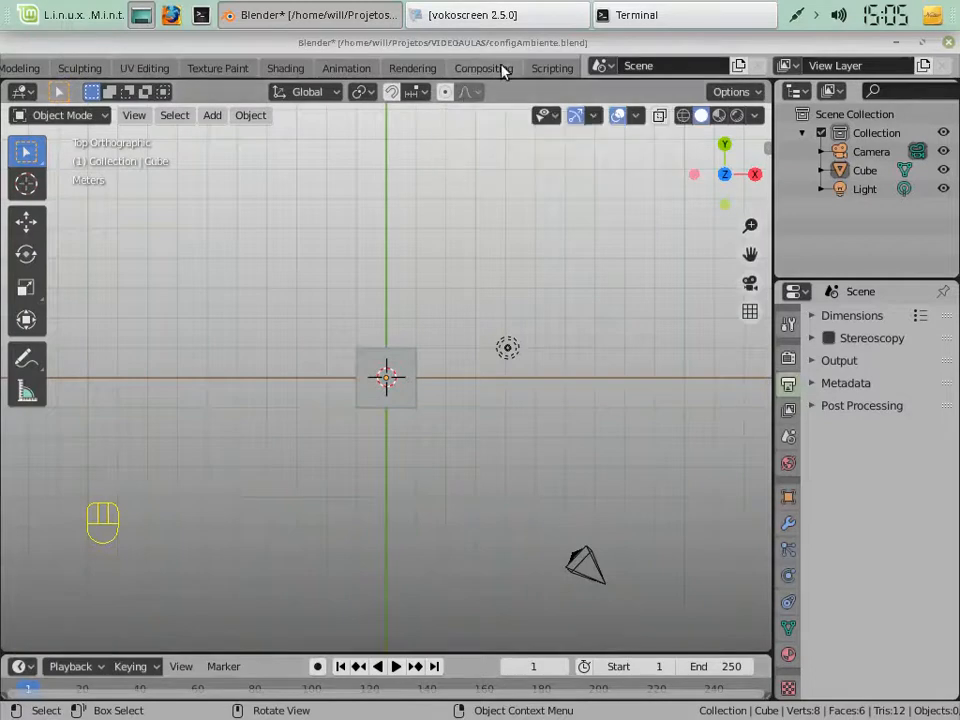
scroll(503, 69, down, 2)
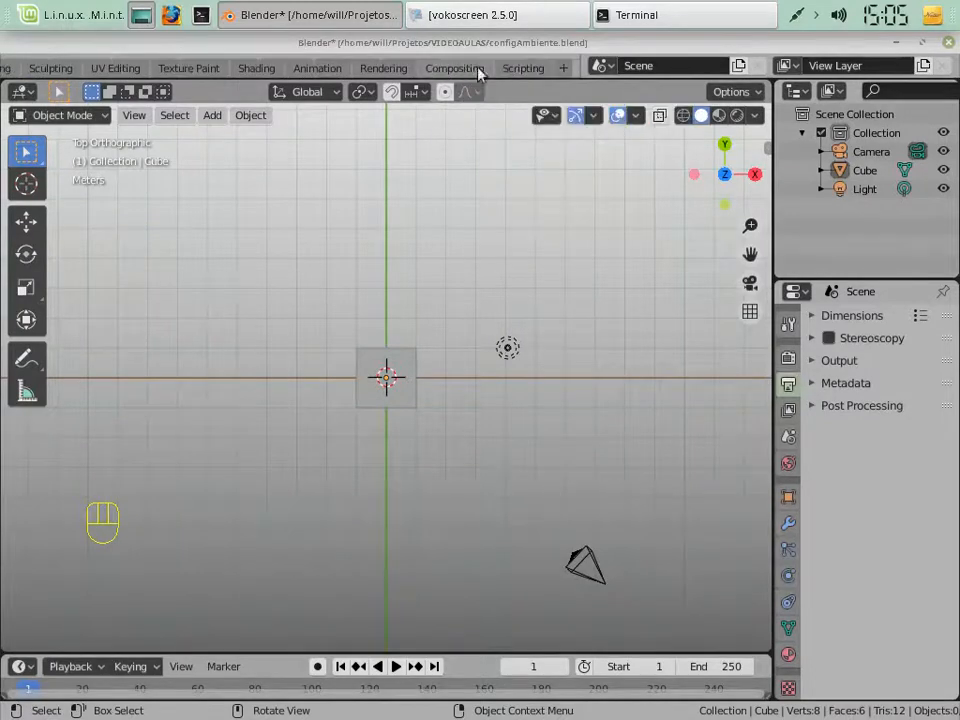
click(439, 71)
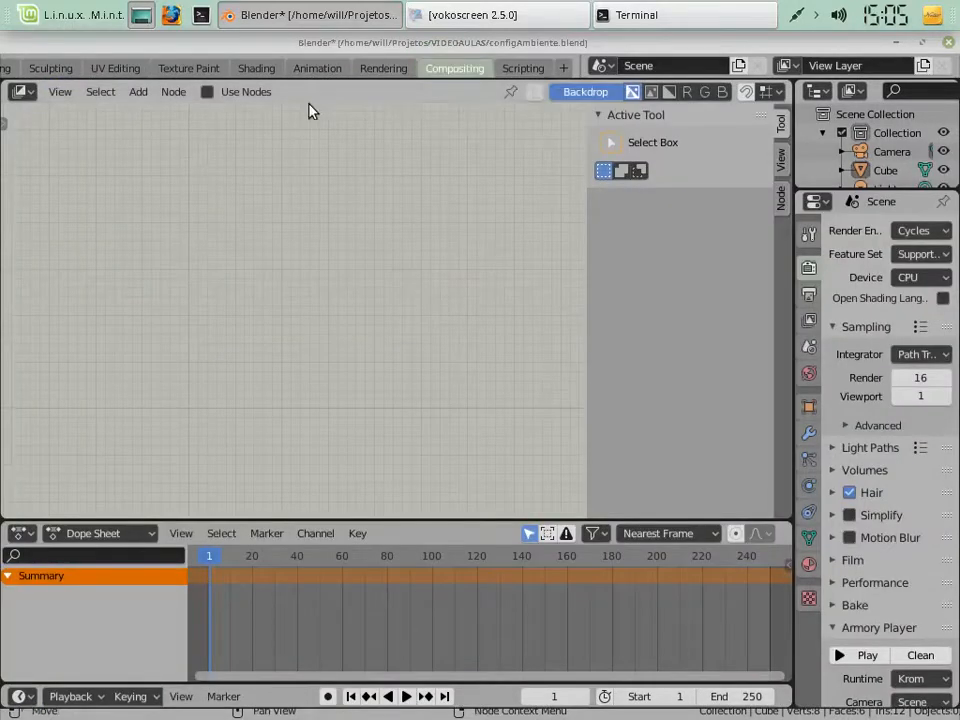
click(22, 92)
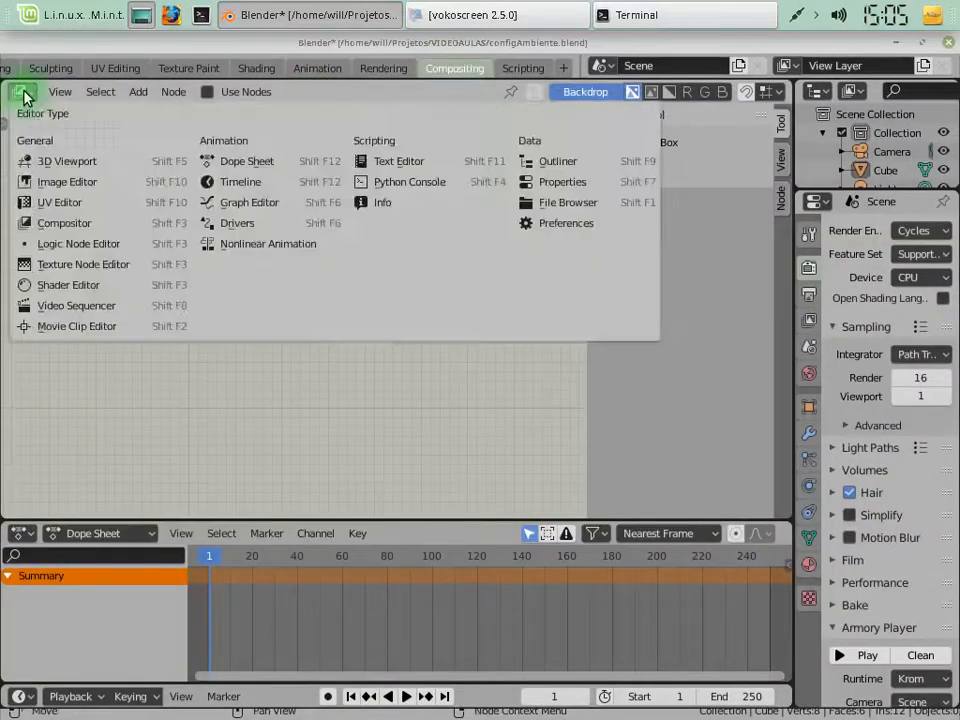
click(103, 245)
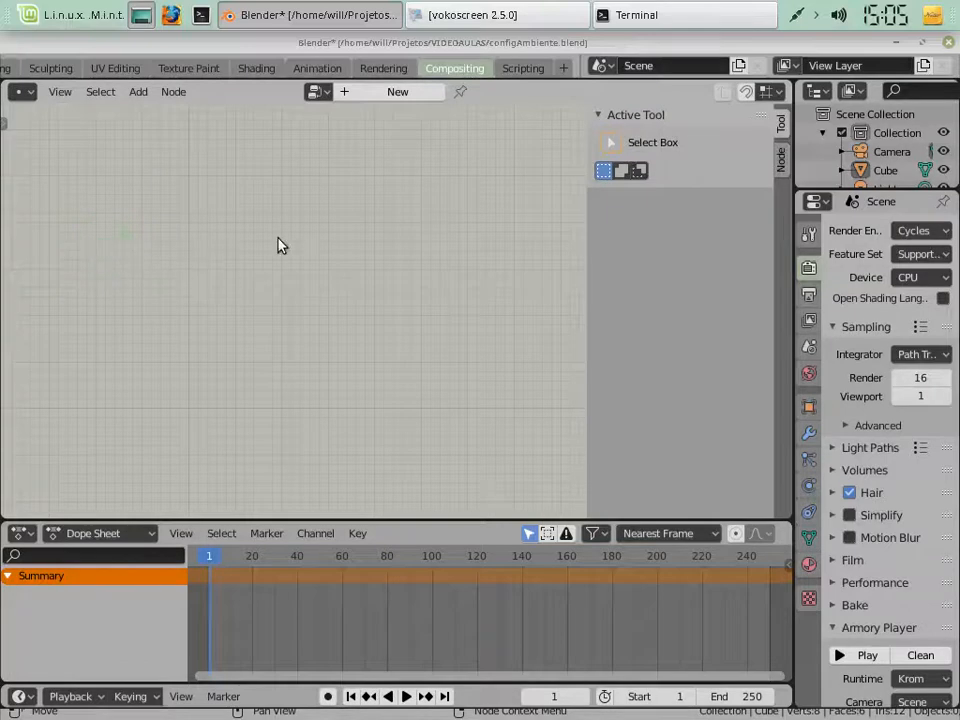
Hide the node area's sidebar and choose Logic Node Editor again as its editor type
key(n)
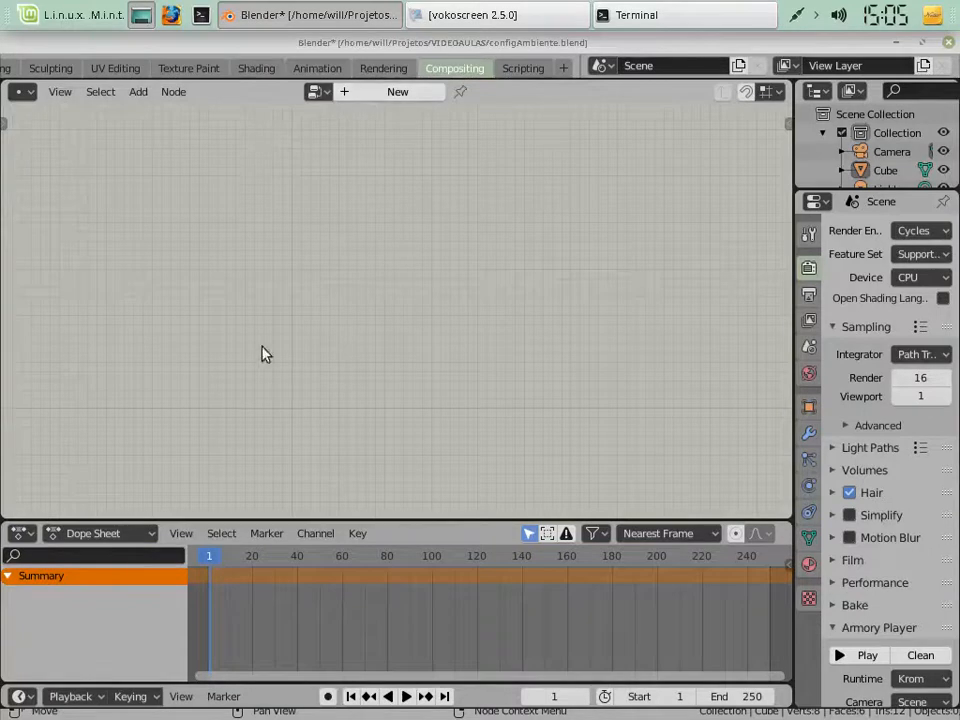
click(22, 92)
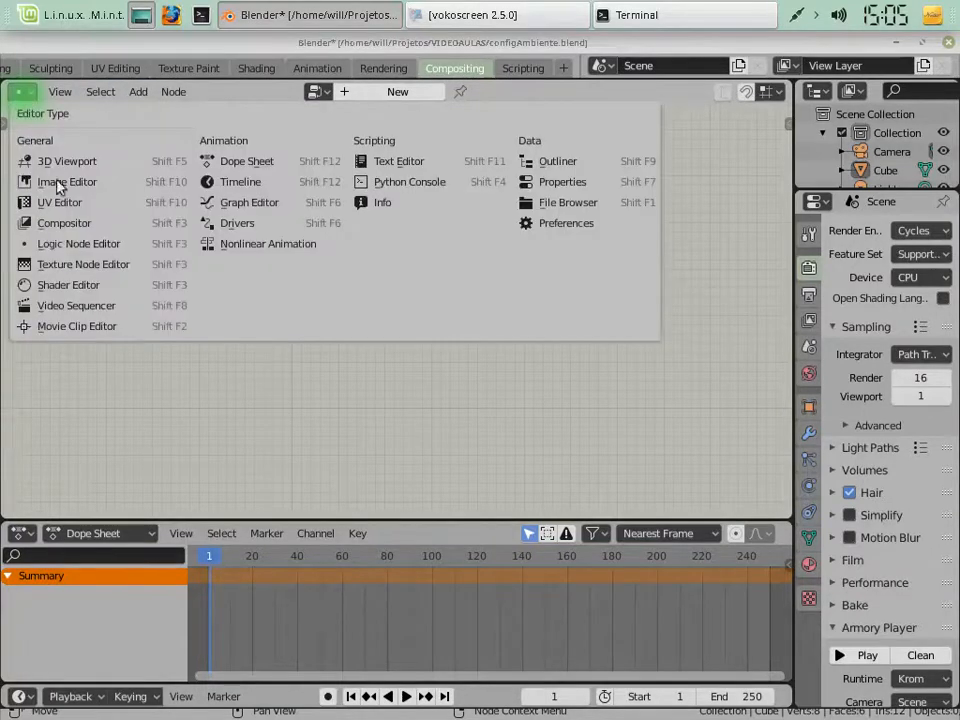
click(80, 244)
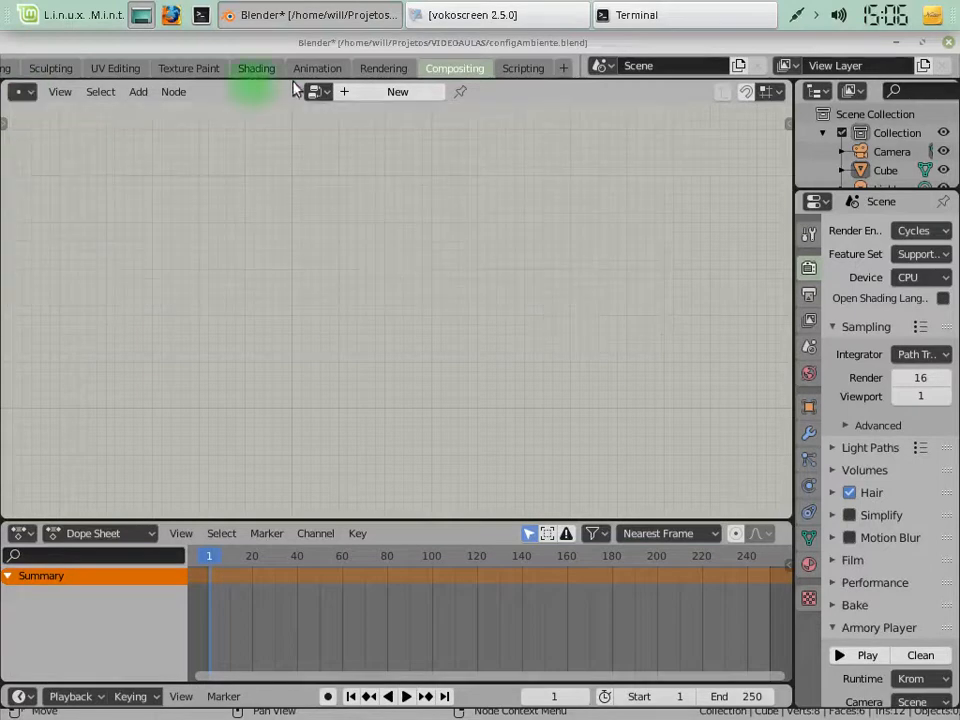
Create a new logic node tree and name it NMover
click(364, 91)
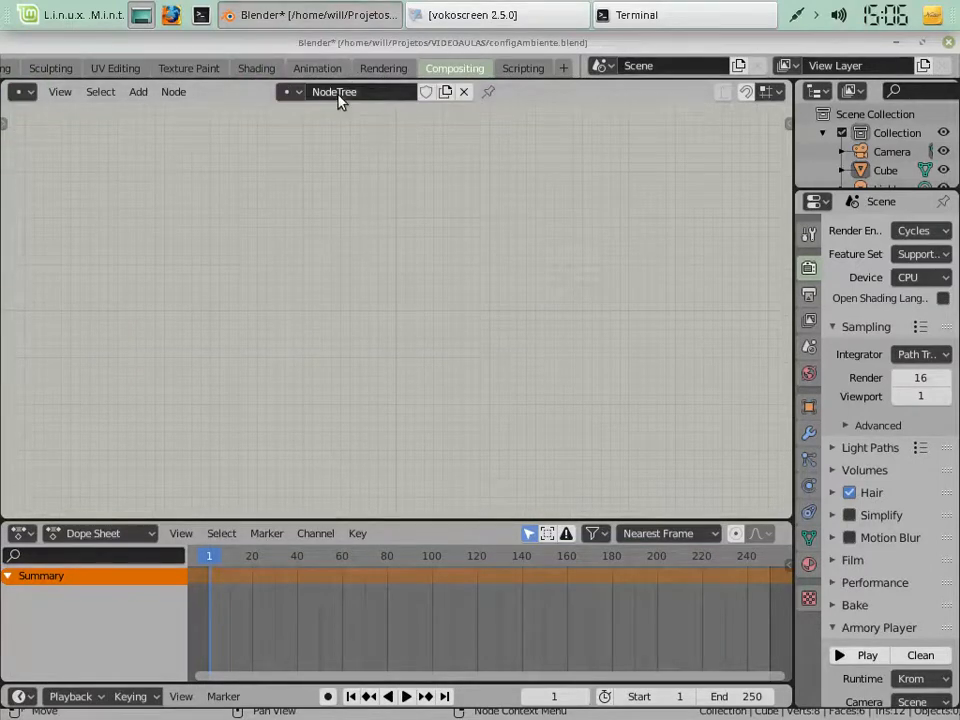
click(339, 92)
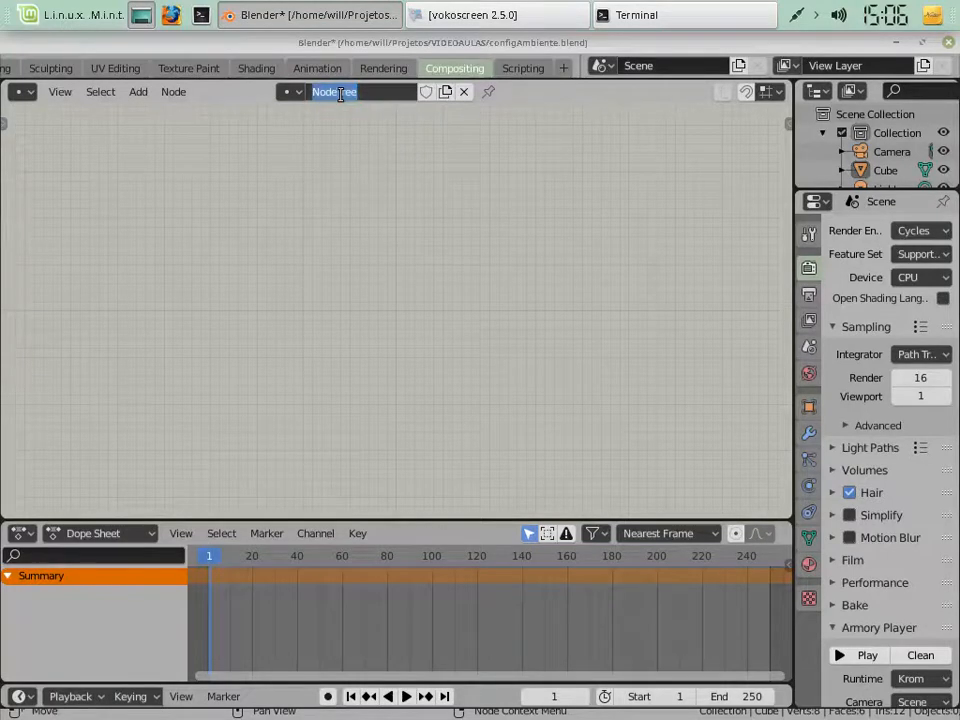
key(BackSpace)
text(N)
text(Mover)
key(Return)
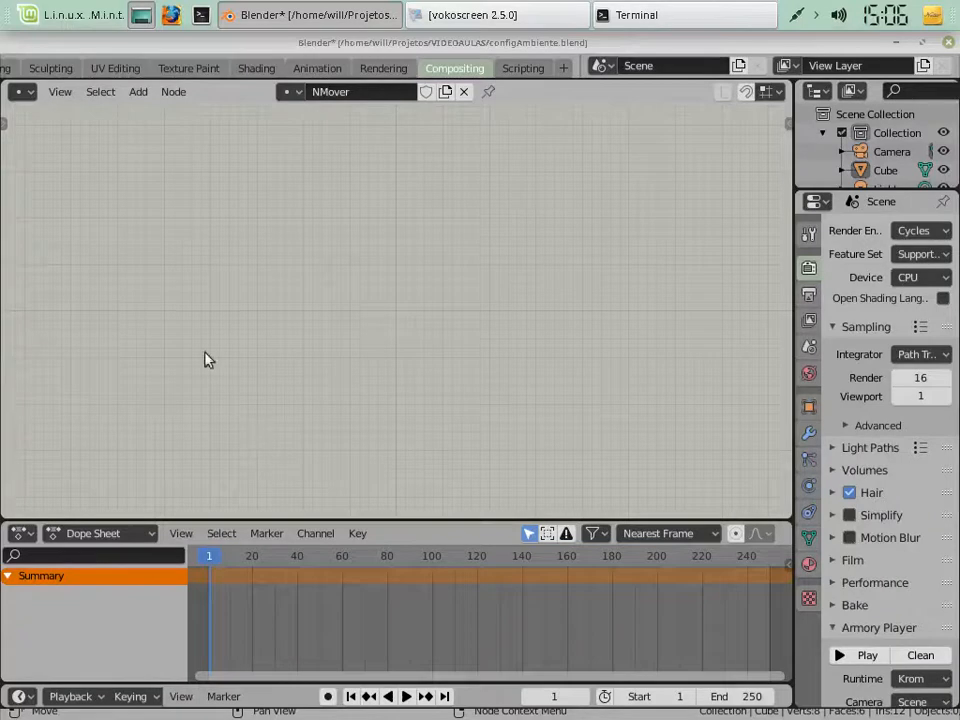
Add an On Keyboard input node to the NMover tree and place it on the empty canvas
click(137, 95)
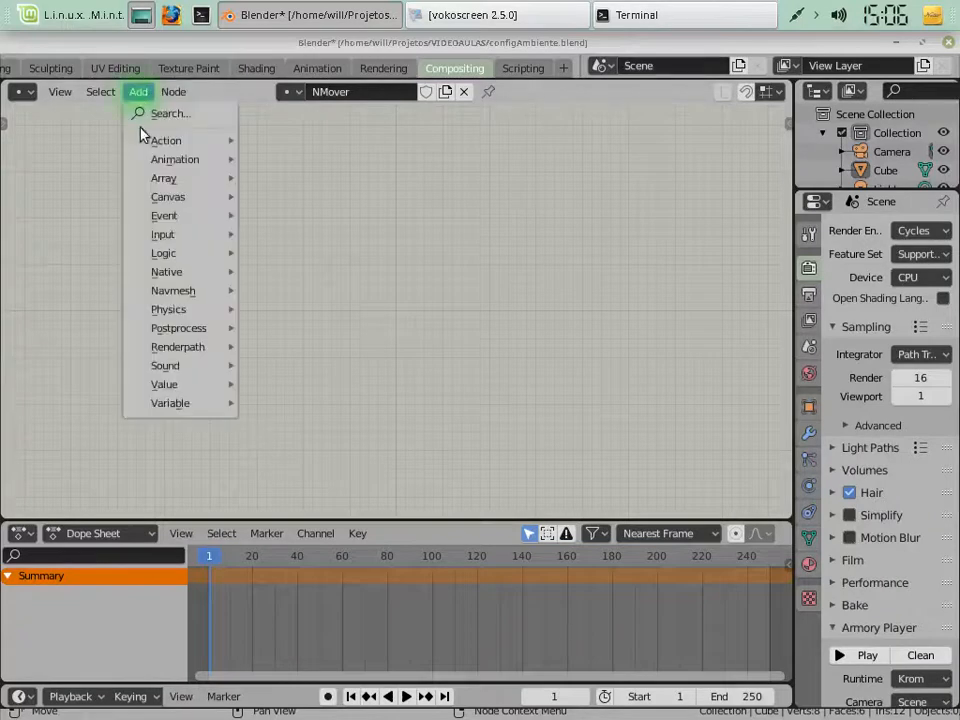
mouse_move(171, 243)
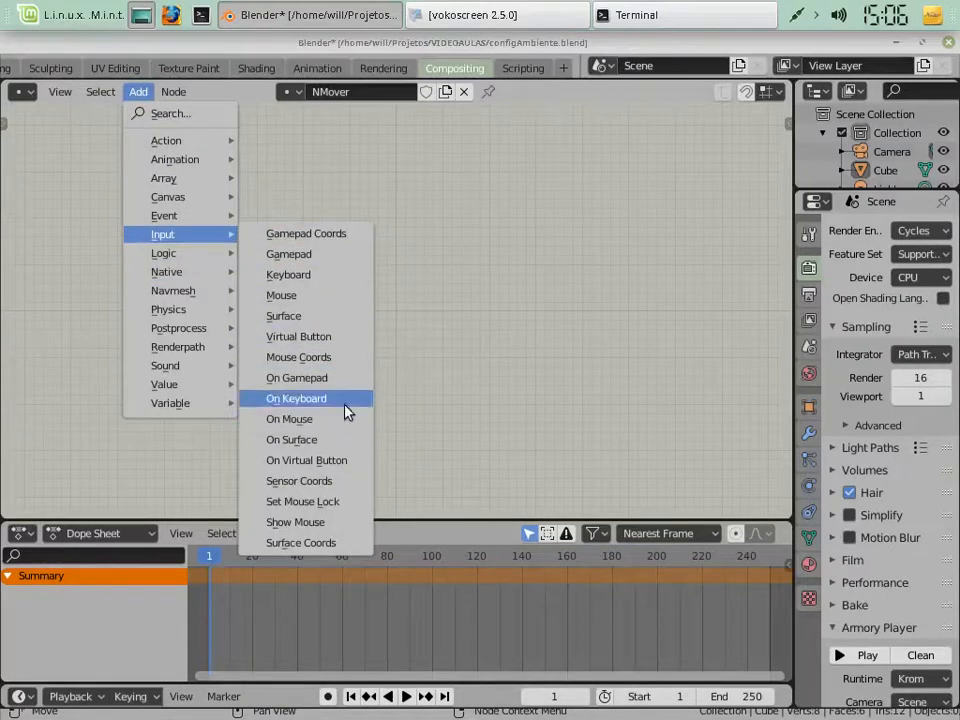
click(342, 408)
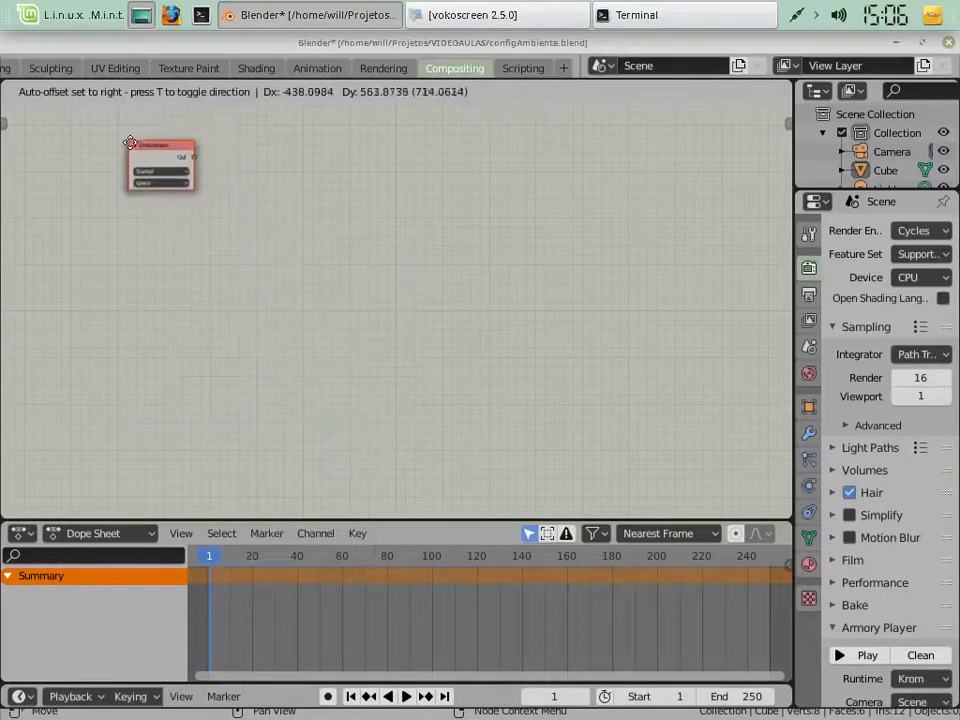
click(146, 166)
Zoom the node canvas in and out to examine the On Keyboard node at different scales
scroll(198, 221, up, 1)
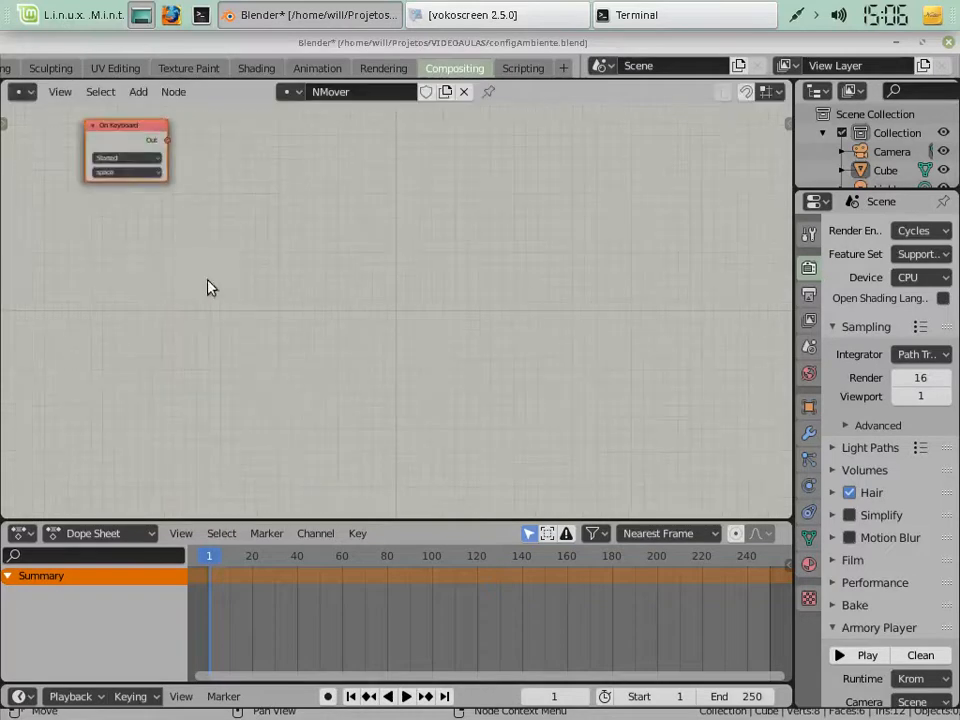
shift+scroll(222, 350, up, 3)
ctrl+scroll(216, 324, right, 5)
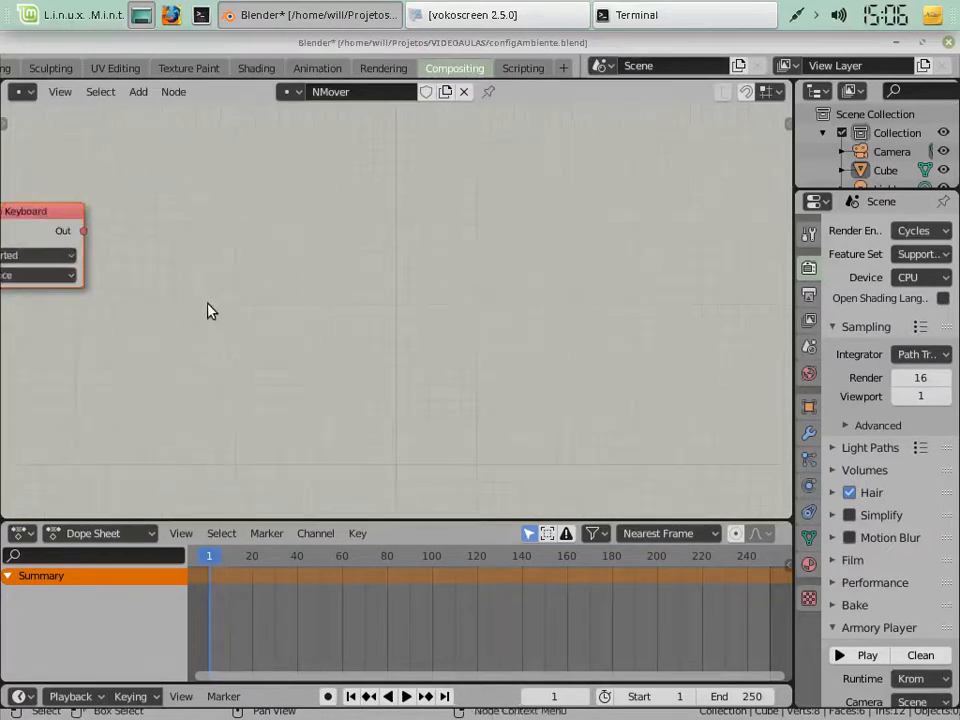
ctrl+scroll(206, 296, up, 10)
ctrl+scroll(206, 296, down, 5)
scroll(213, 282, down, 2)
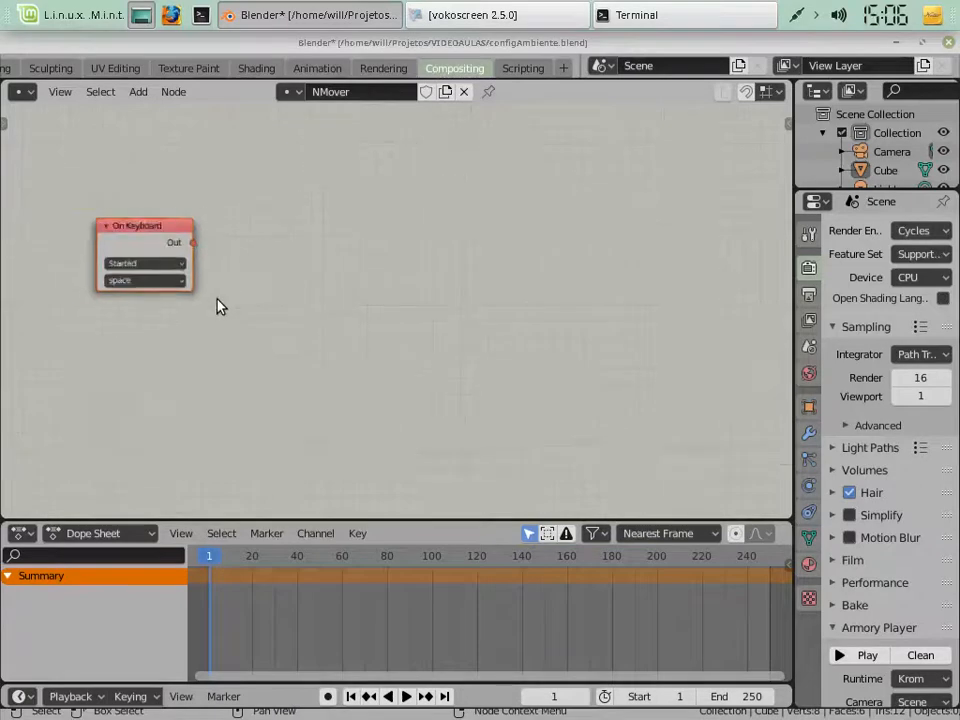
scroll(221, 297, down, 6)
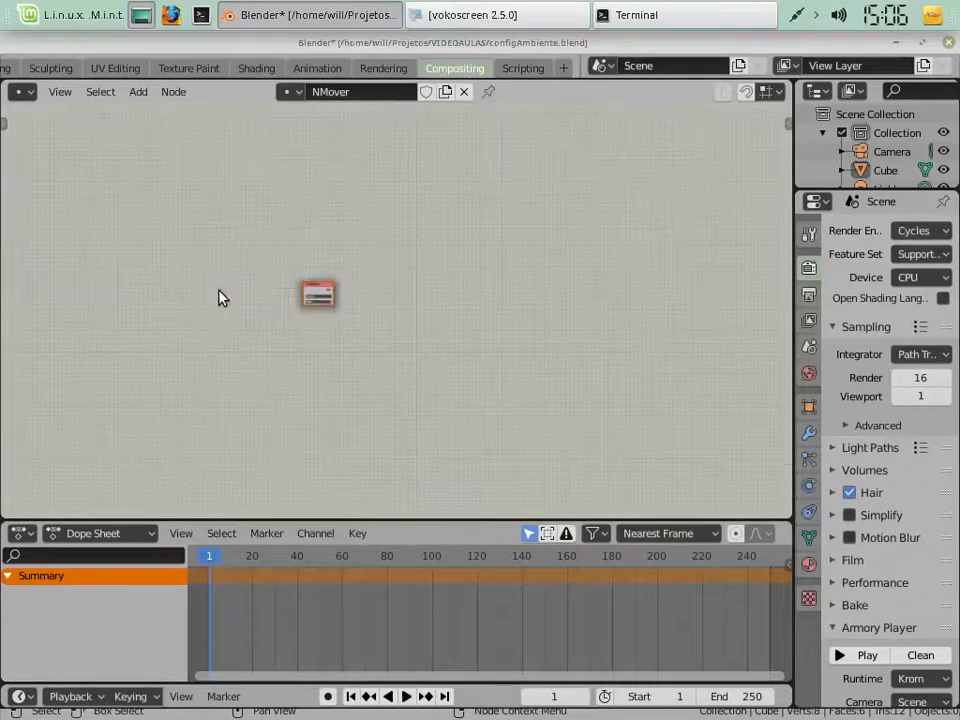
scroll(220, 296, down, 1)
scroll(219, 292, up, 5)
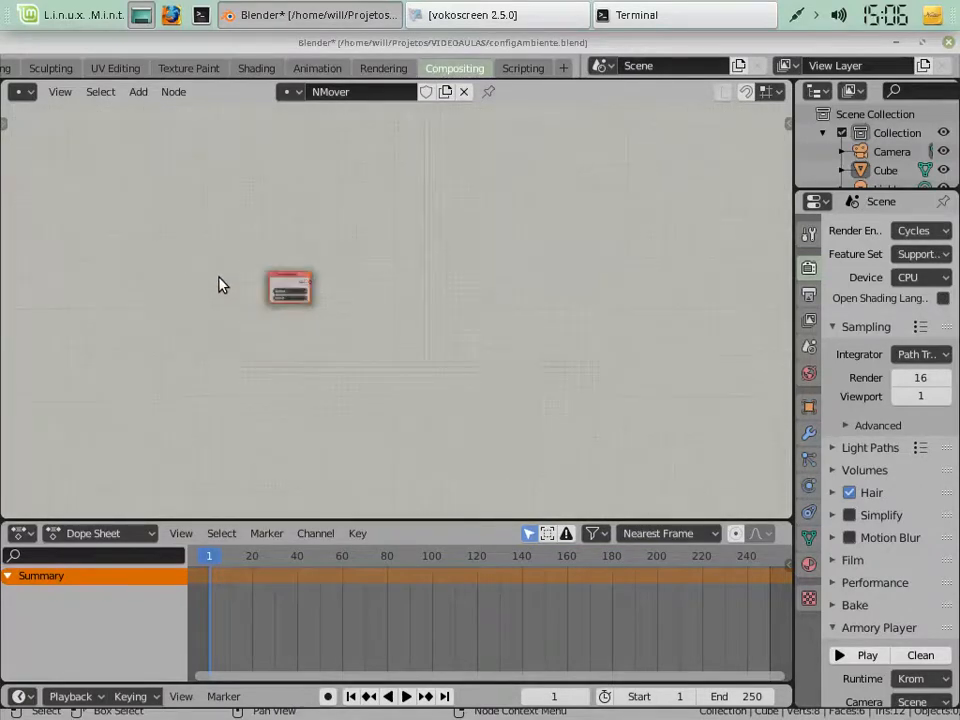
scroll(214, 275, up, 2)
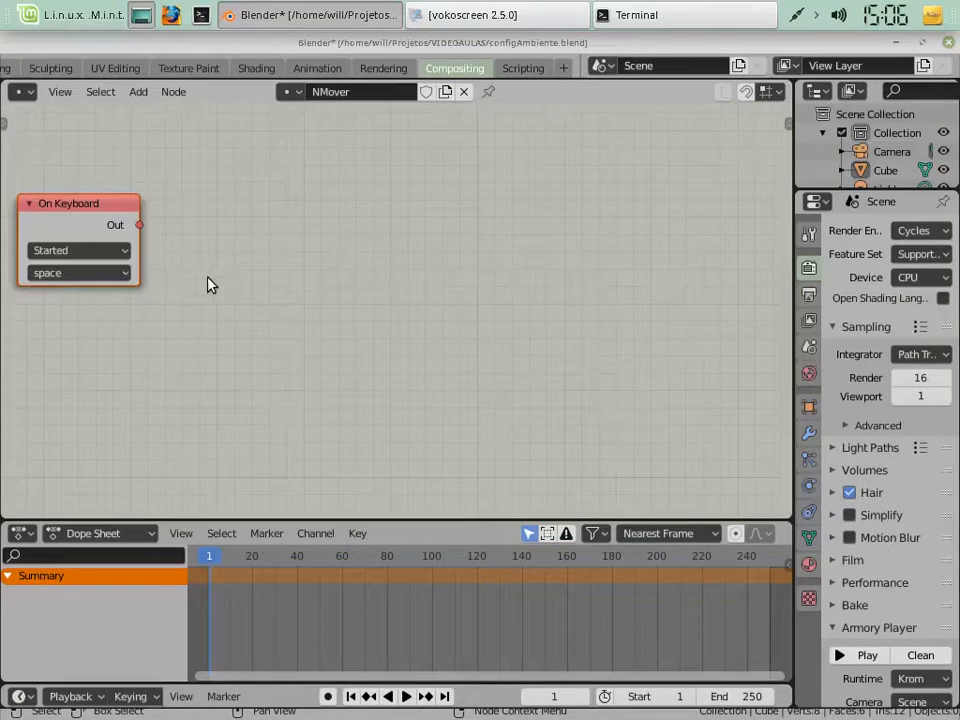
scroll(212, 292, up, 3)
scroll(214, 296, down, 1)
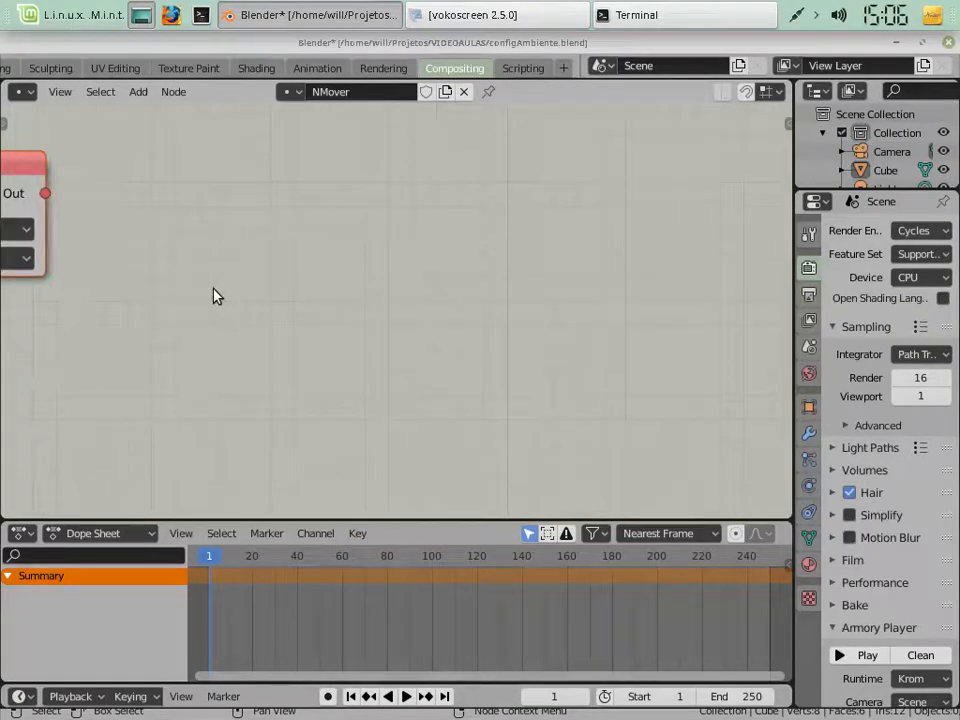
Pan the node canvas up and down to look over the area around the On Keyboard node
shift+scroll(214, 295, down, 1)
shift+scroll(216, 295, up, 4)
shift+scroll(214, 296, up, 3)
shift+scroll(216, 296, down, 8)
shift+scroll(230, 294, up, 4)
shift+scroll(229, 293, up, 3)
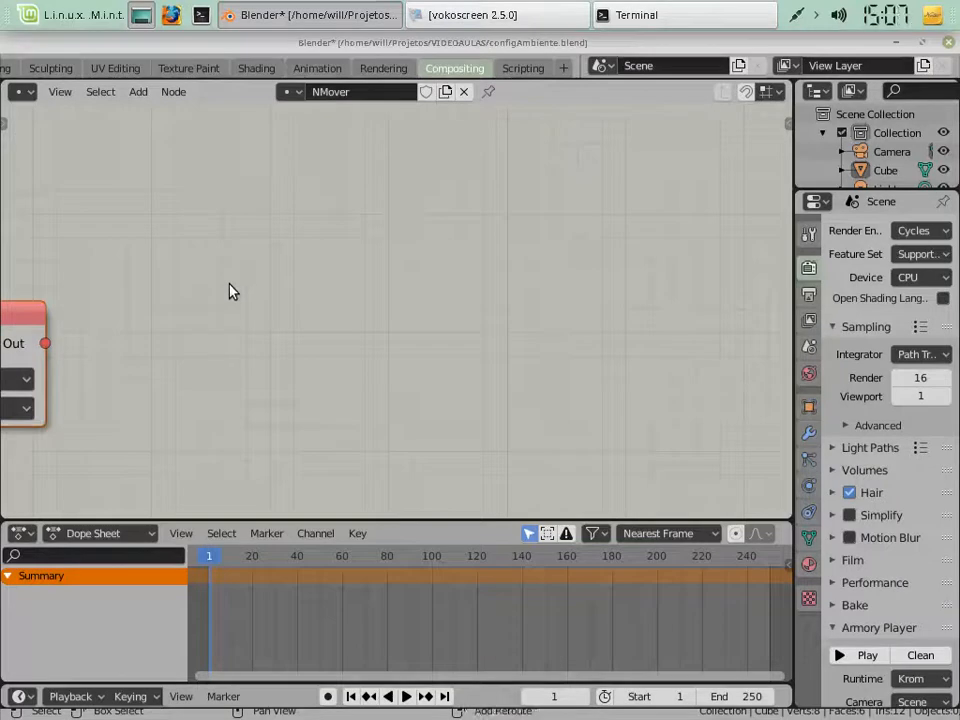
shift+scroll(229, 291, down, 3)
shift+scroll(229, 291, down, 4)
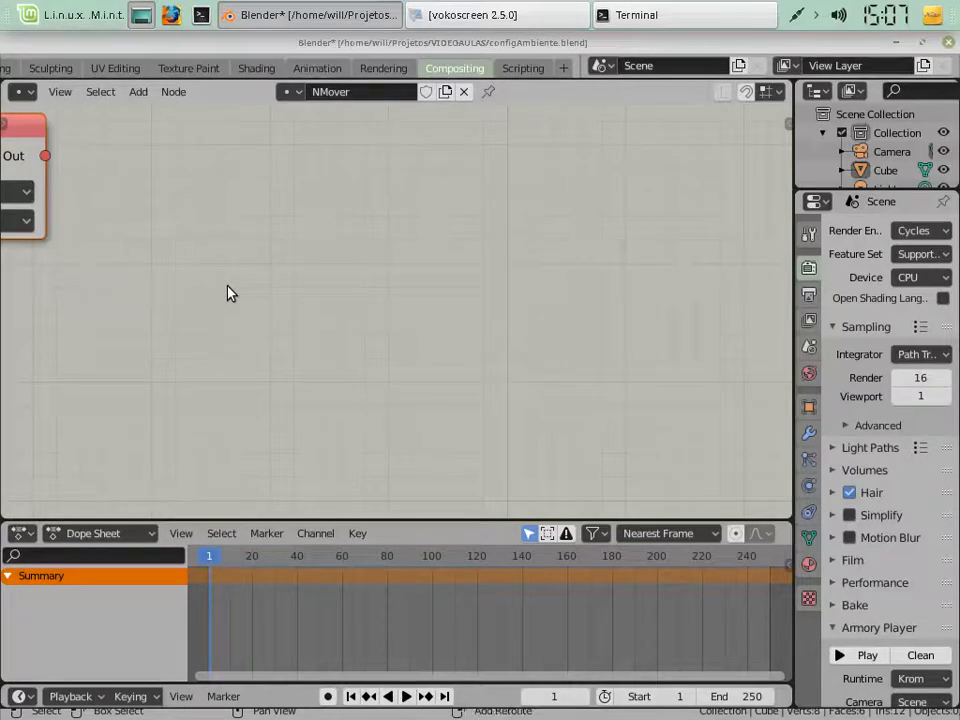
shift+scroll(229, 292, up, 9)
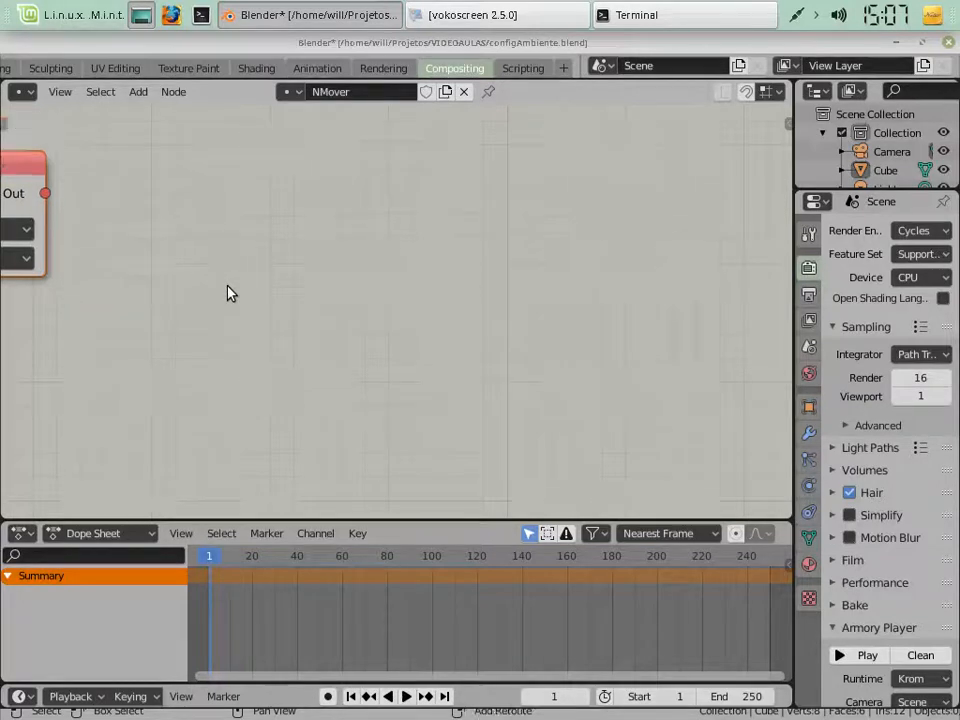
shift+scroll(229, 292, up, 2)
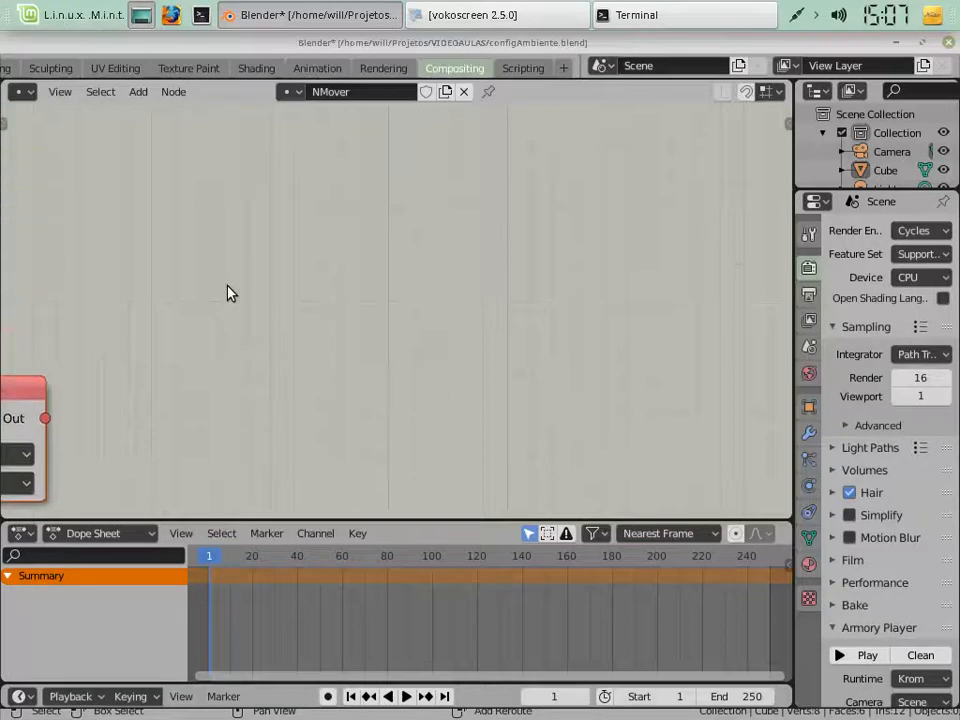
shift+scroll(229, 292, down, 5)
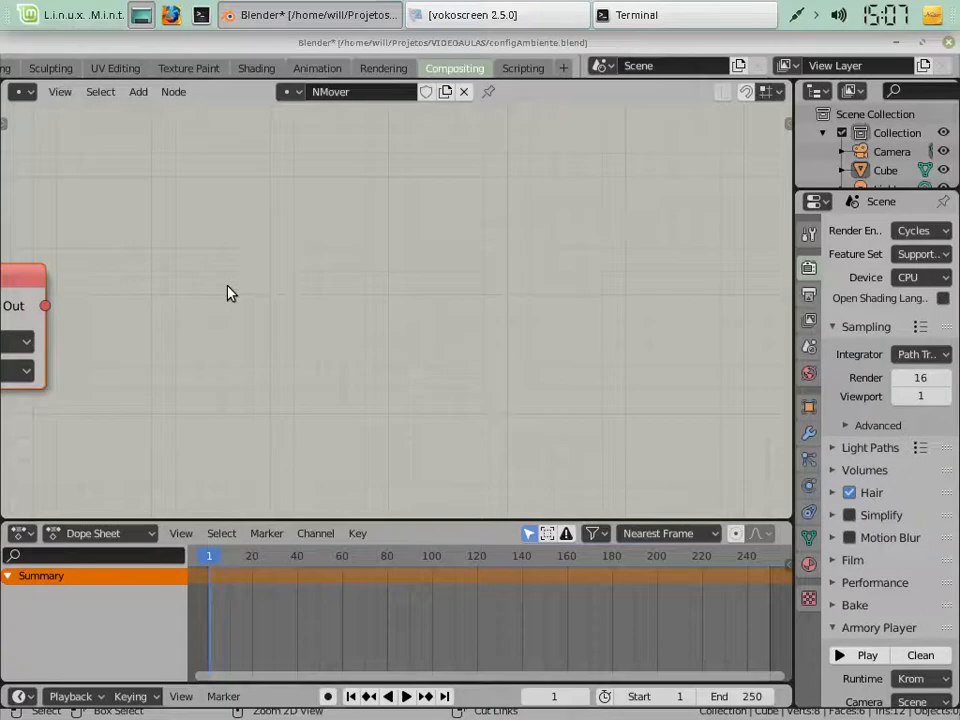
Pan the node canvas sideways to bring the whole On Keyboard node into view
ctrl+scroll(228, 292, up, 6)
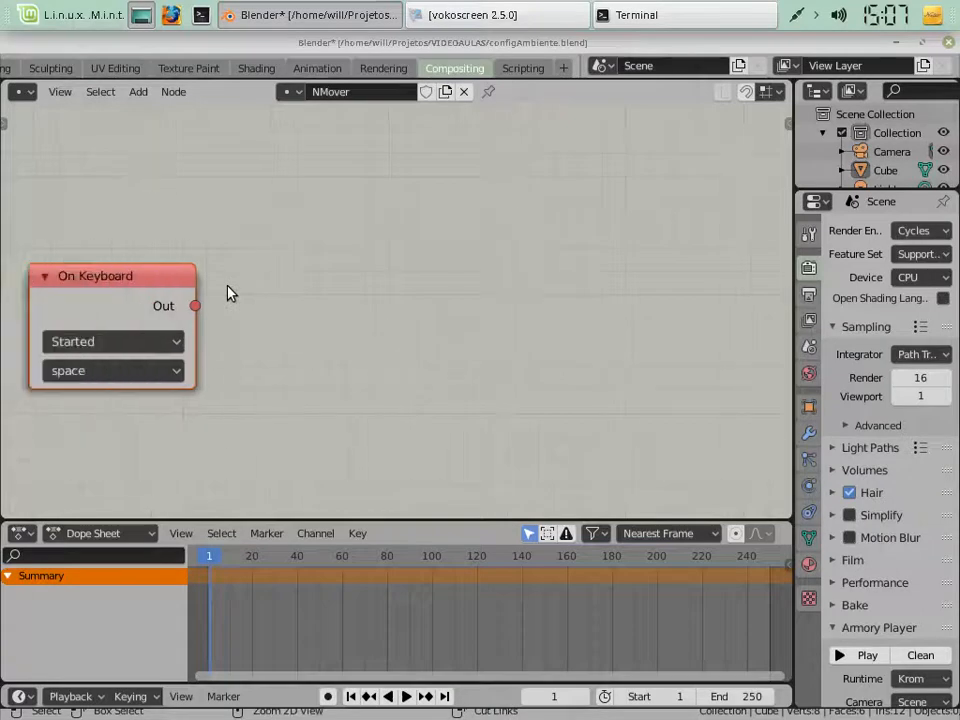
ctrl+scroll(228, 292, up, 6)
ctrl+scroll(228, 292, up, 7)
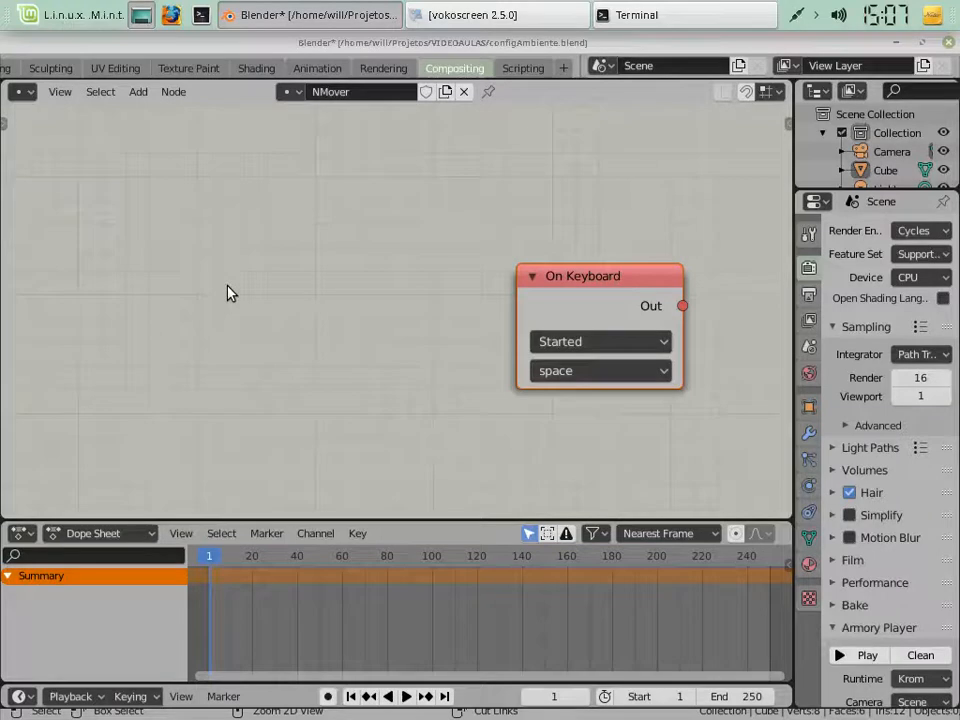
ctrl+scroll(228, 292, down, 2)
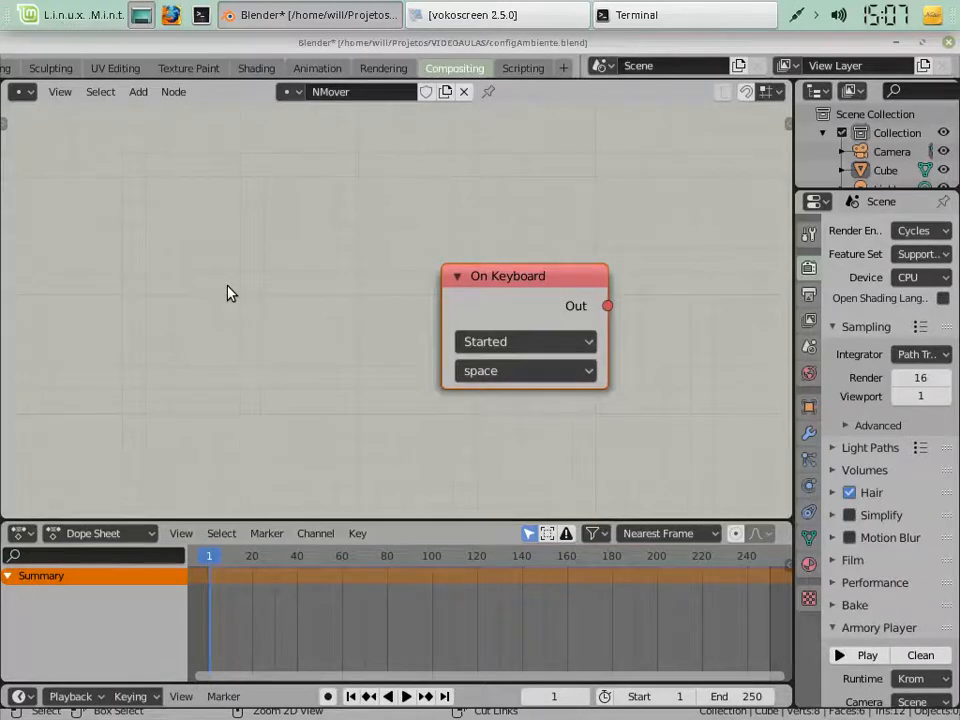
ctrl+scroll(228, 292, down, 2)
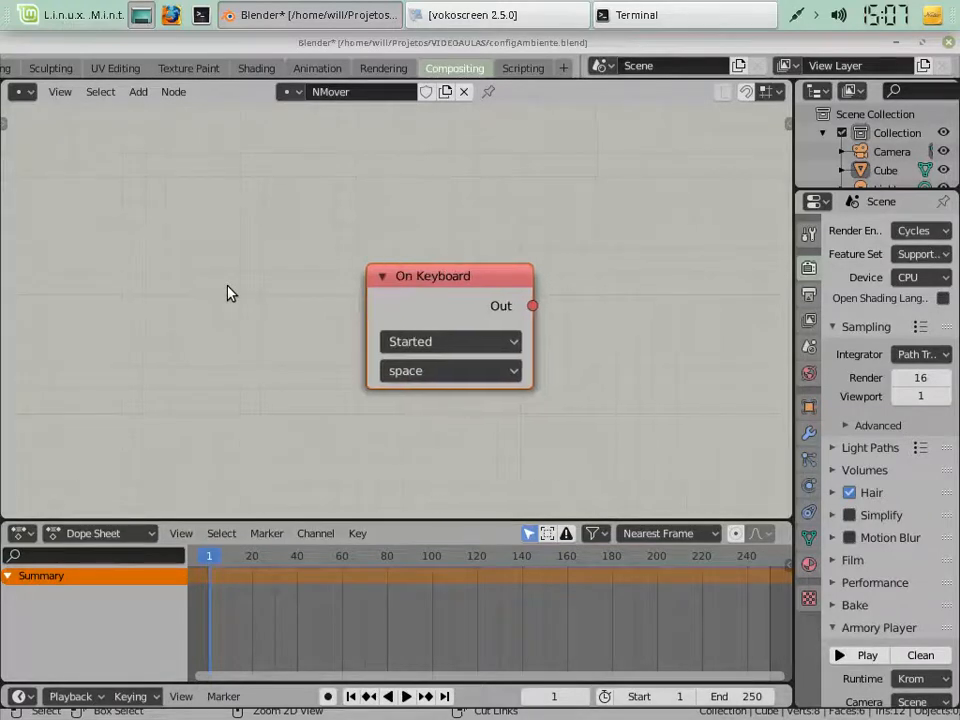
ctrl+scroll(228, 292, down, 6)
ctrl+scroll(228, 292, up, 4)
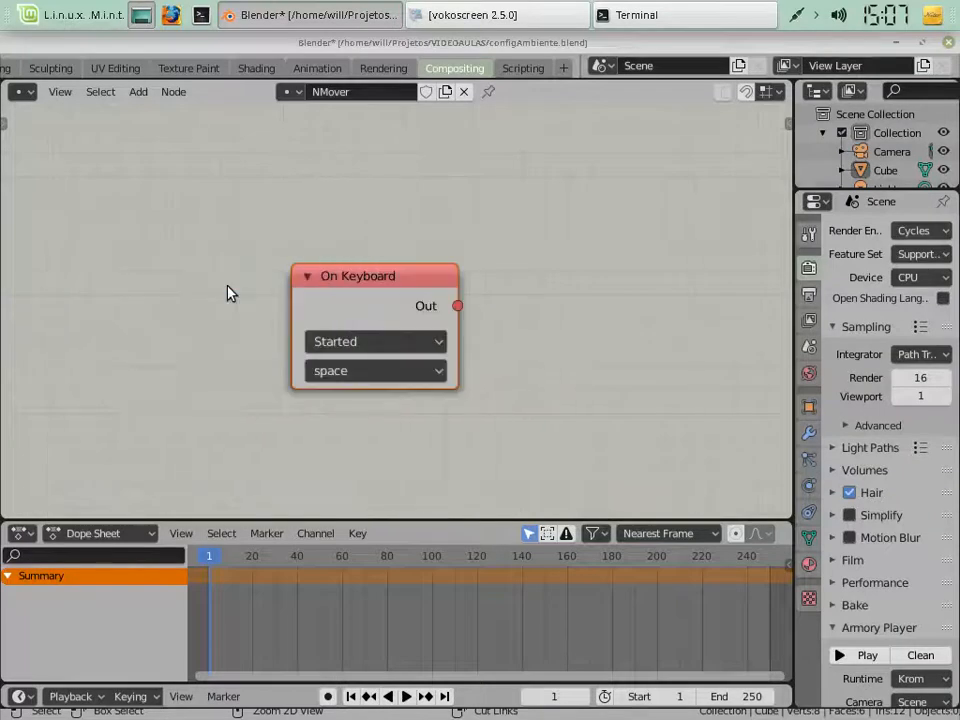
Pan the node canvas sideways and vertically around the On Keyboard node, leaving free space beside its output
ctrl+scroll(228, 292, down, 5)
ctrl+scroll(228, 292, up, 6)
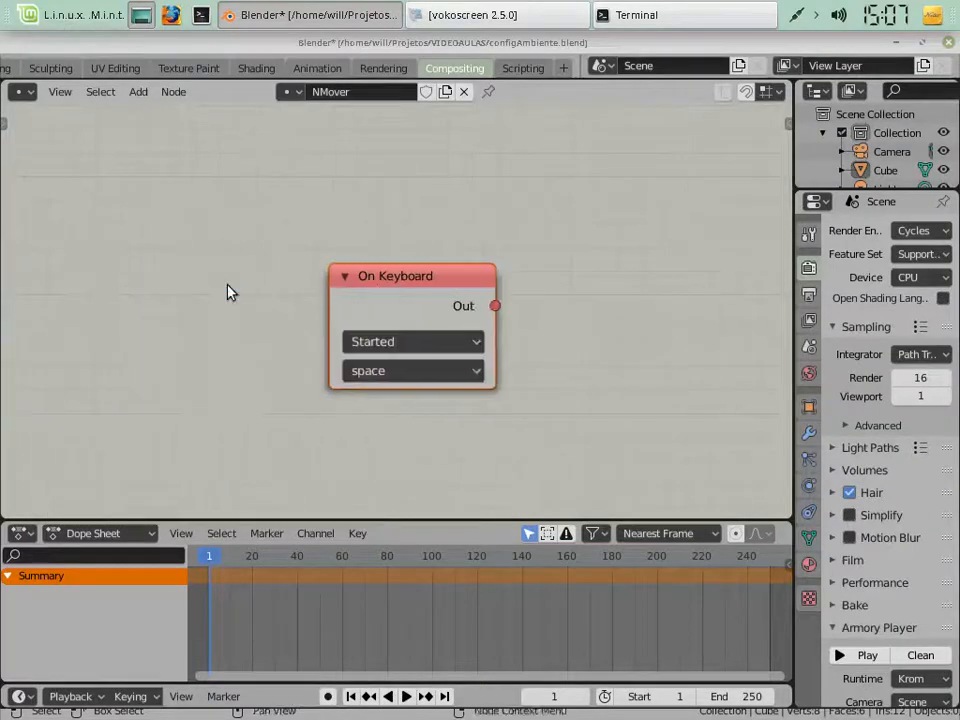
ctrl+scroll(228, 292, down, 1)
ctrl+scroll(228, 292, up, 2)
ctrl+scroll(228, 292, down, 5)
ctrl+scroll(228, 292, down, 2)
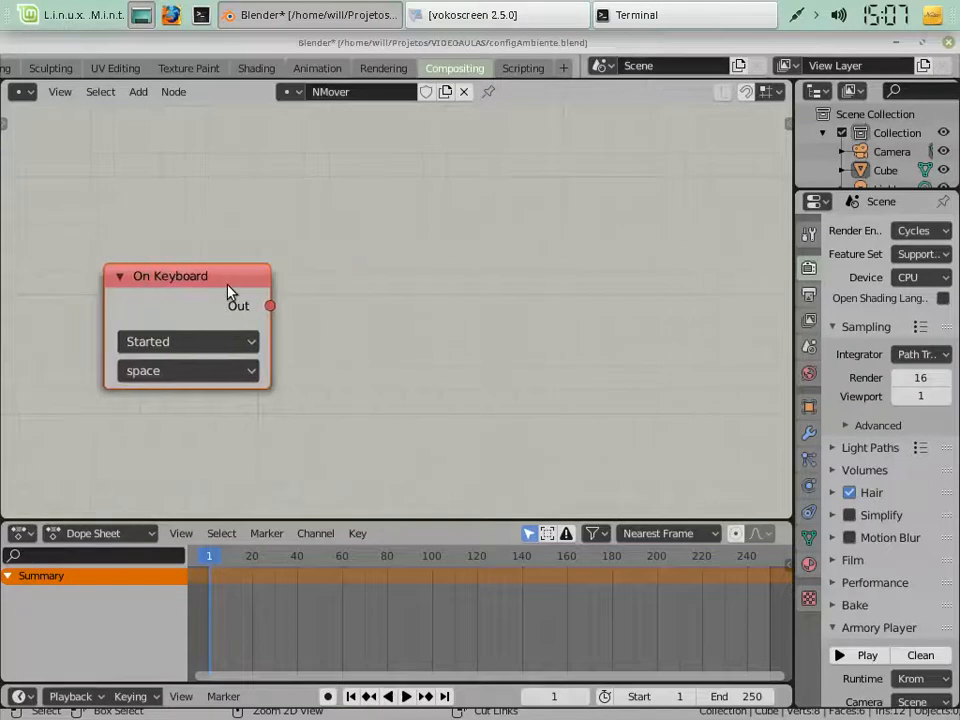
ctrl+scroll(228, 292, up, 10)
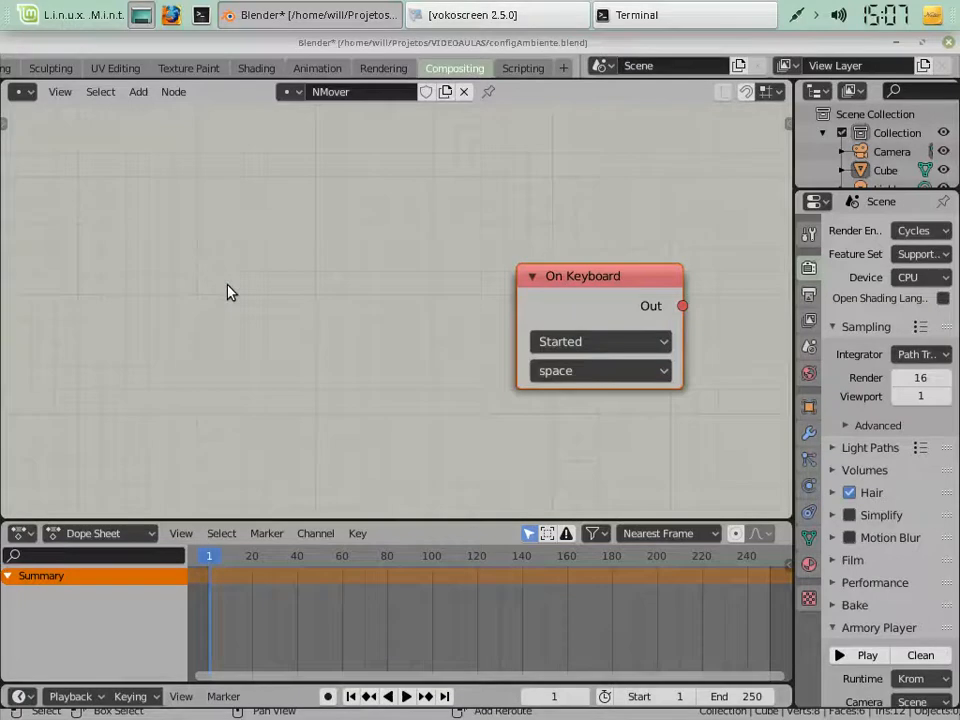
shift+scroll(228, 292, down, 4)
shift+scroll(228, 292, up, 4)
shift+scroll(228, 292, up, 4)
shift+scroll(228, 292, down, 5)
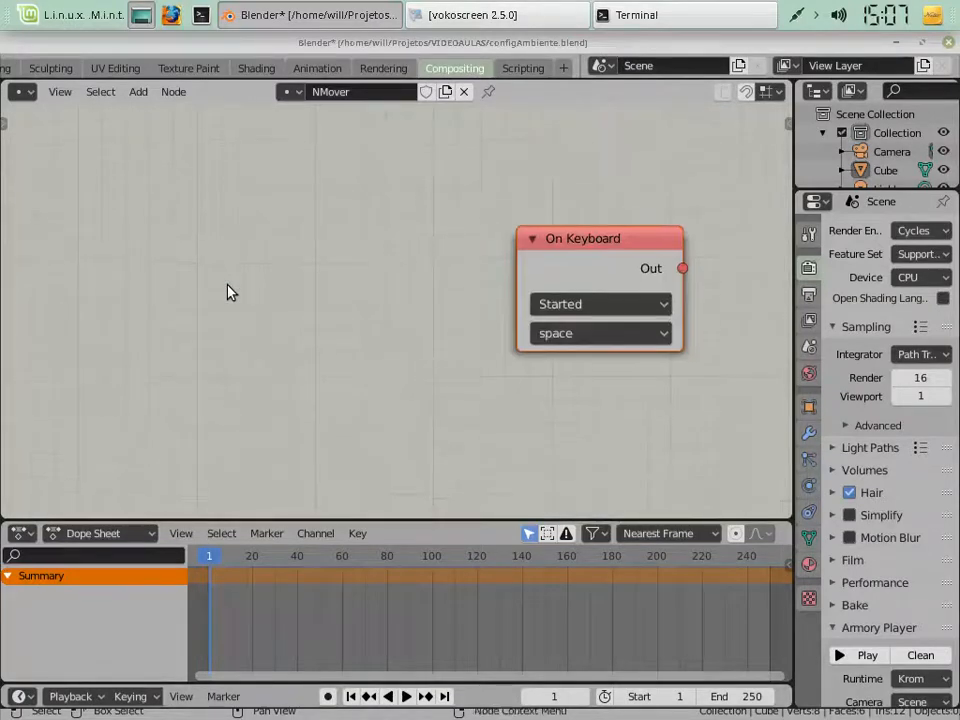
ctrl+scroll(228, 292, left, 2)
ctrl+scroll(228, 292, right, 10)
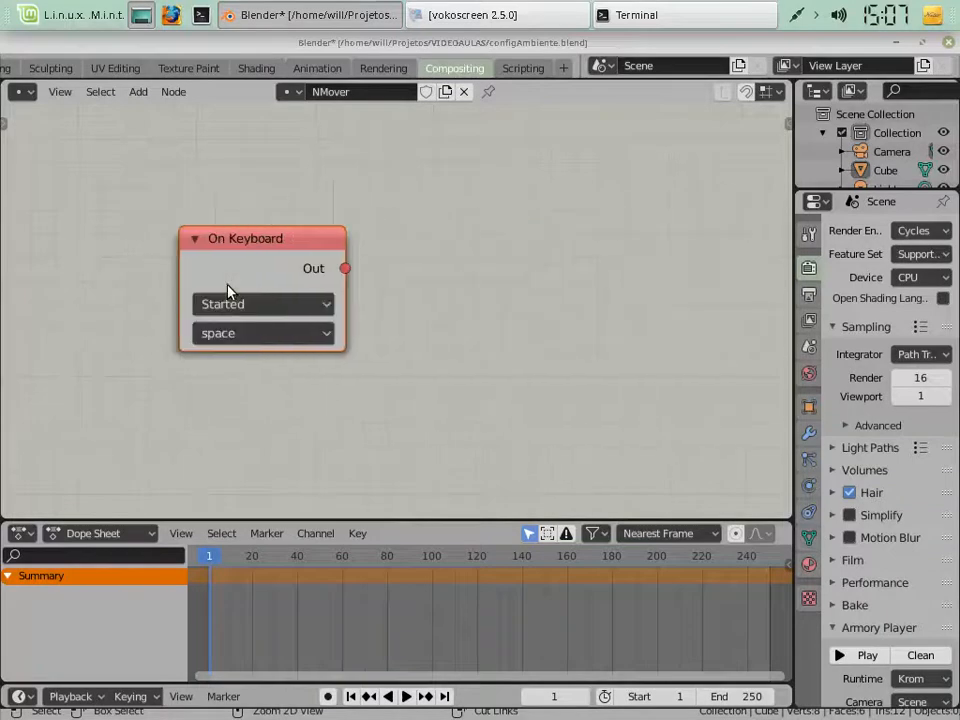
ctrl+scroll(228, 290, right, 2)
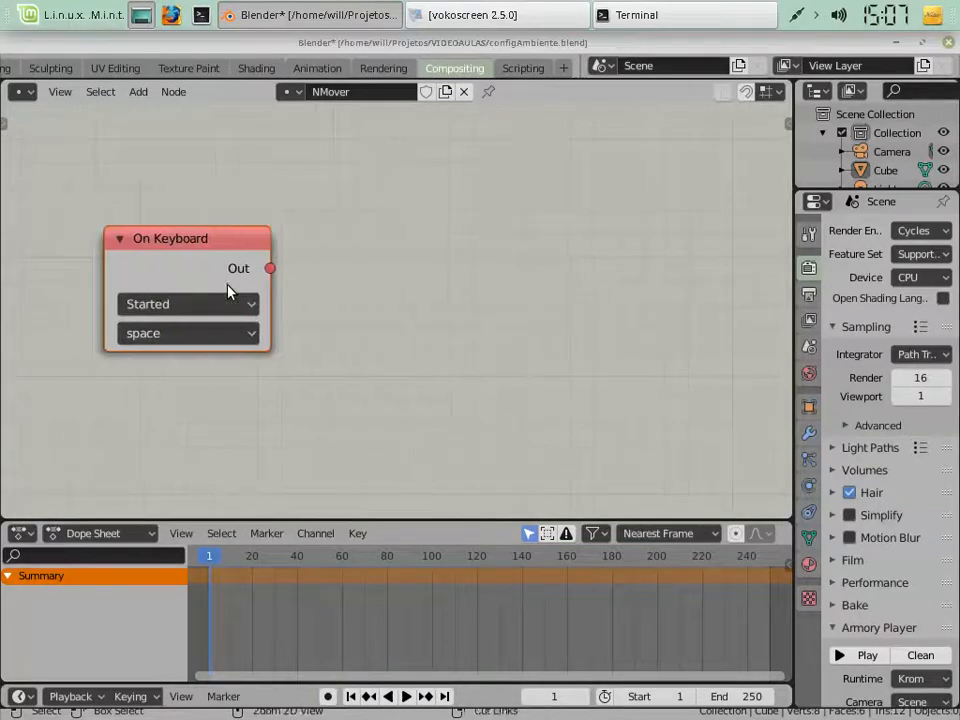
Set the On Keyboard node's key to a and open its list of trigger states
click(167, 267)
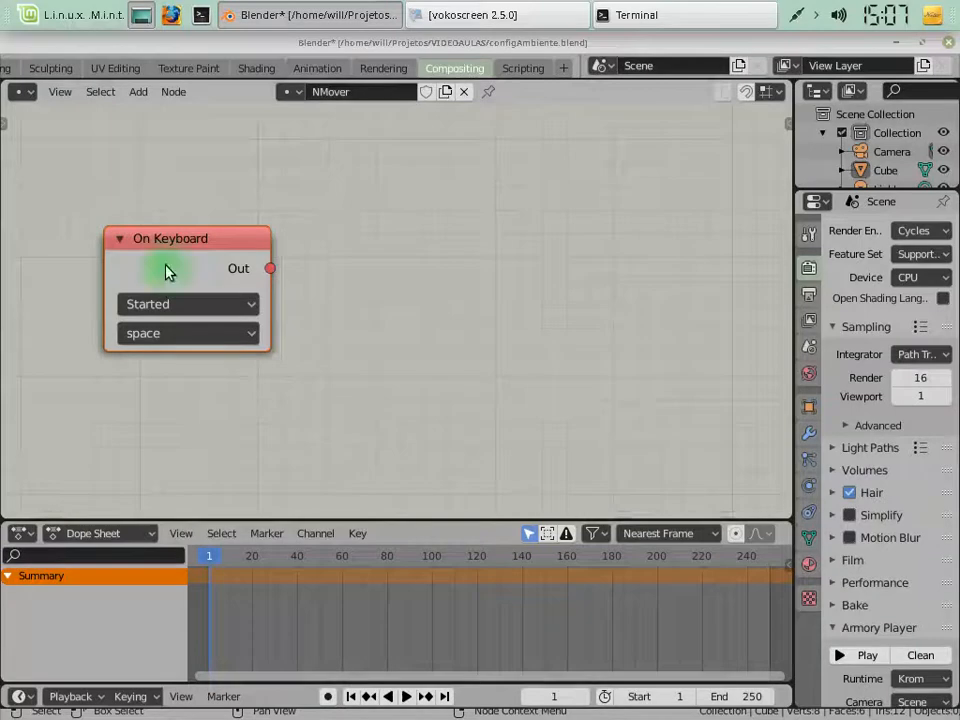
click(173, 335)
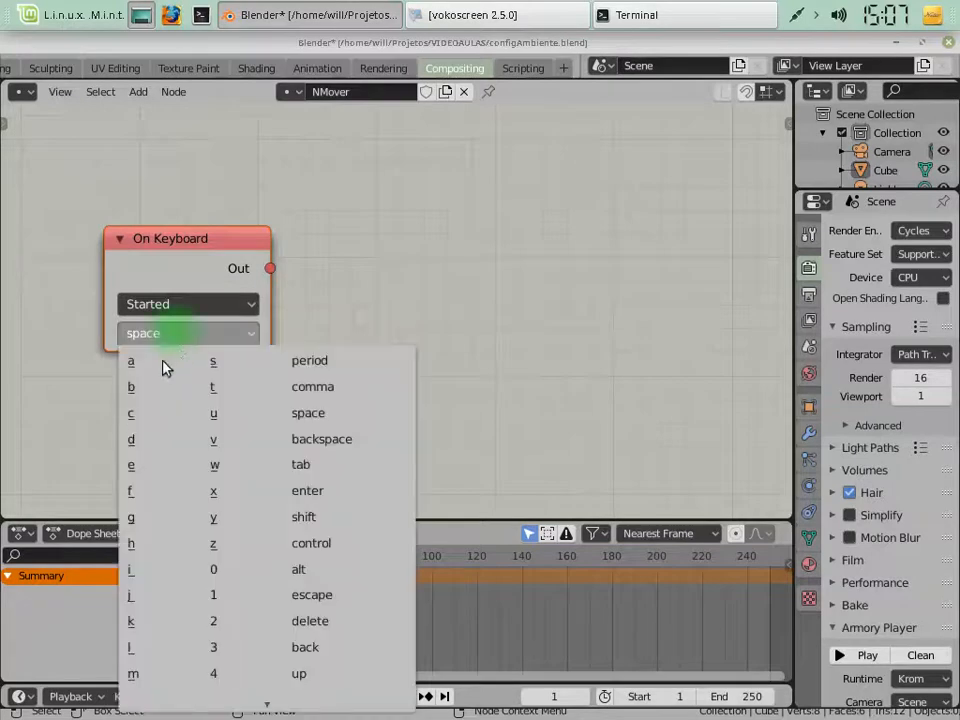
click(145, 366)
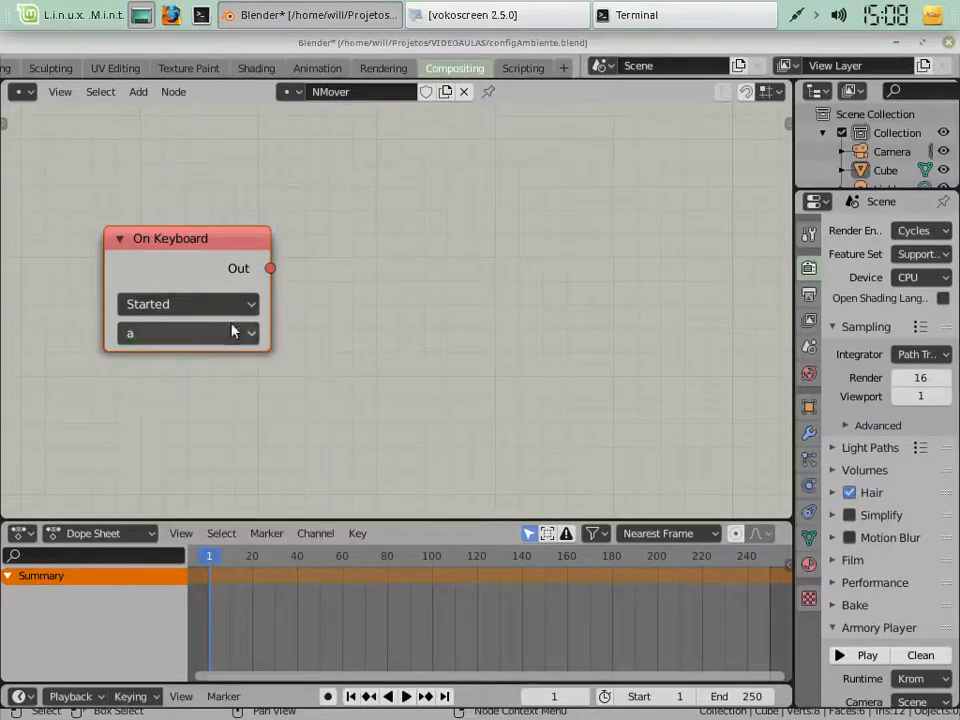
click(172, 305)
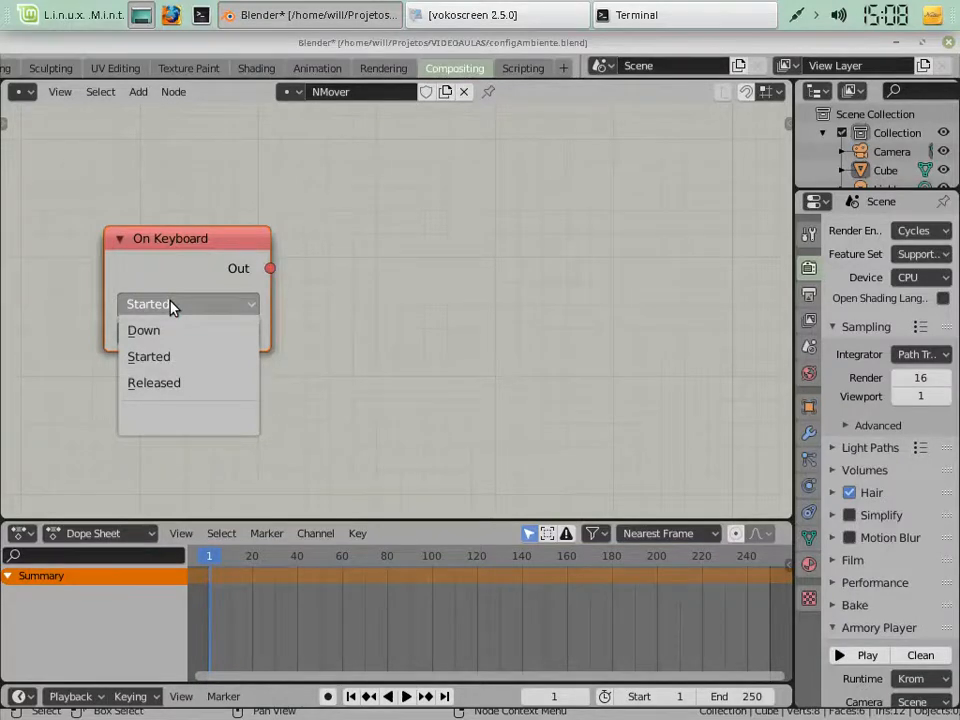
Switch to Text Editor, write one "a" and a second line of repeated "a" characters, and close the document without saving
click(57, 12)
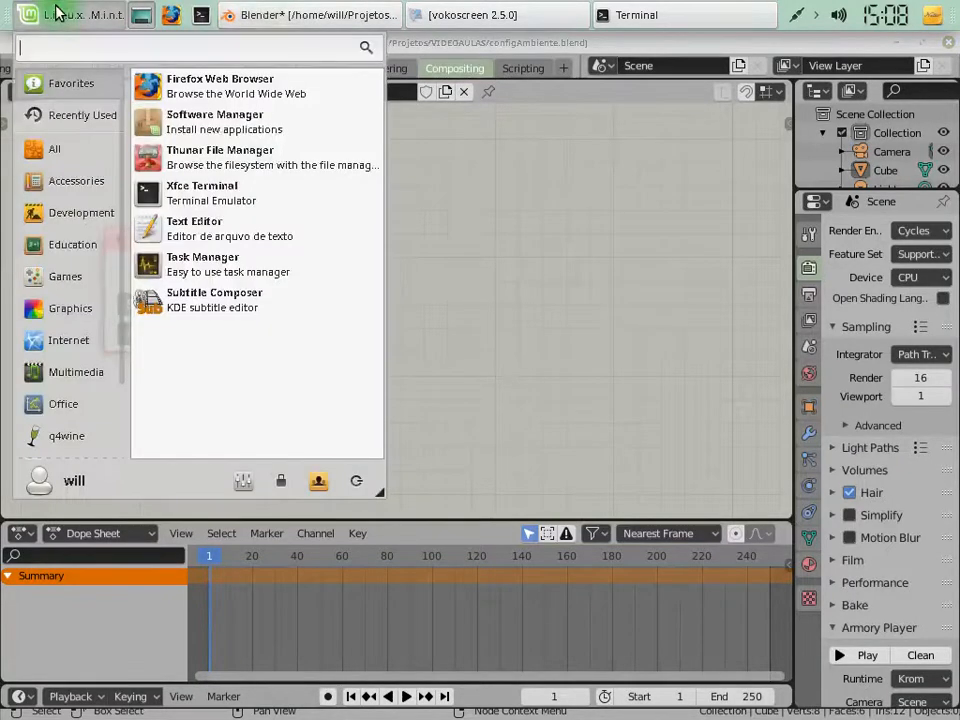
click(186, 236)
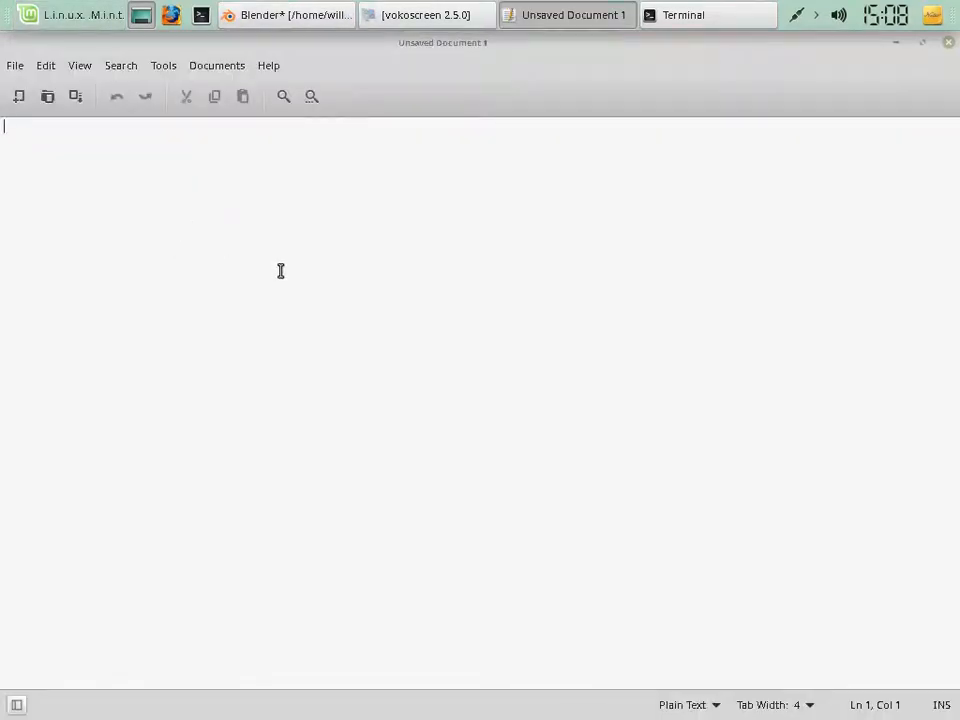
text(a)
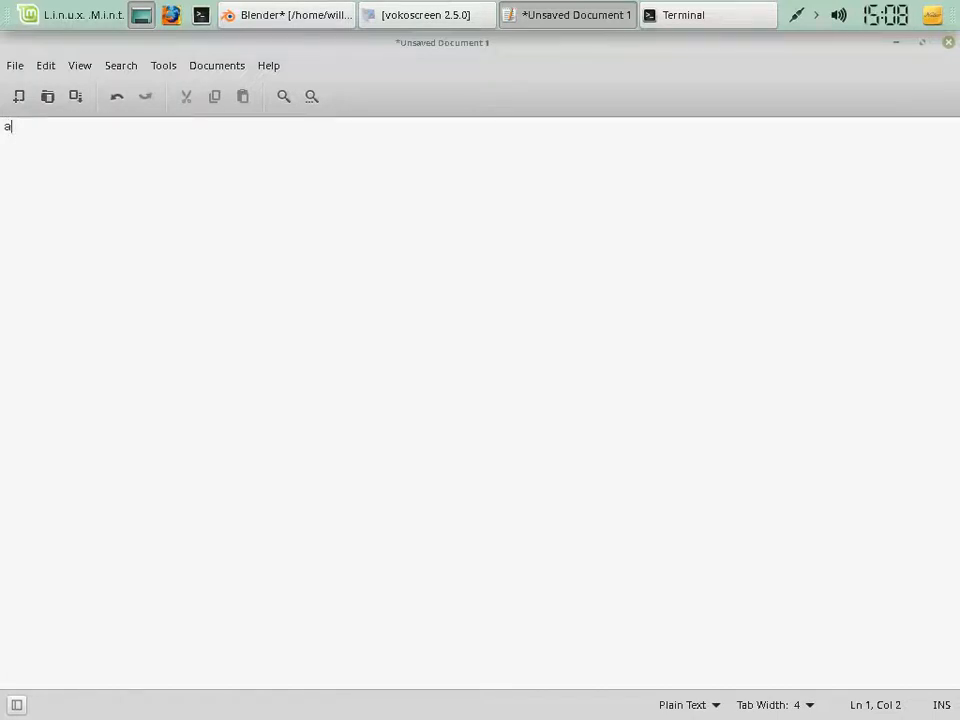
key(Return)
text(a)
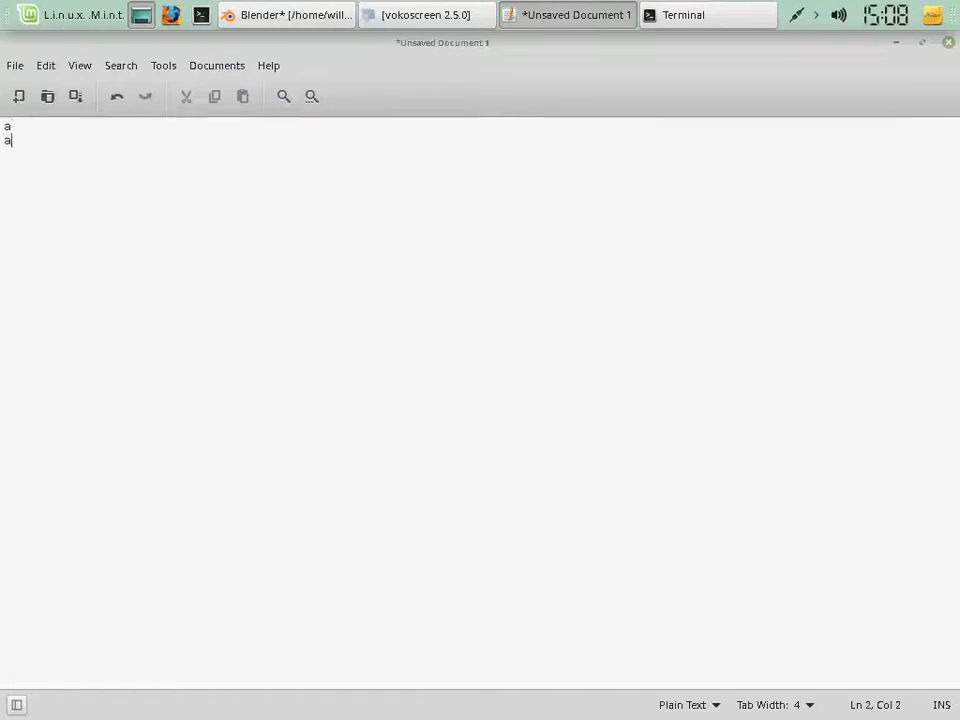
text(aaaaaaaaaaaaaaaaaaaaaaaaaaaaaaaaaa)
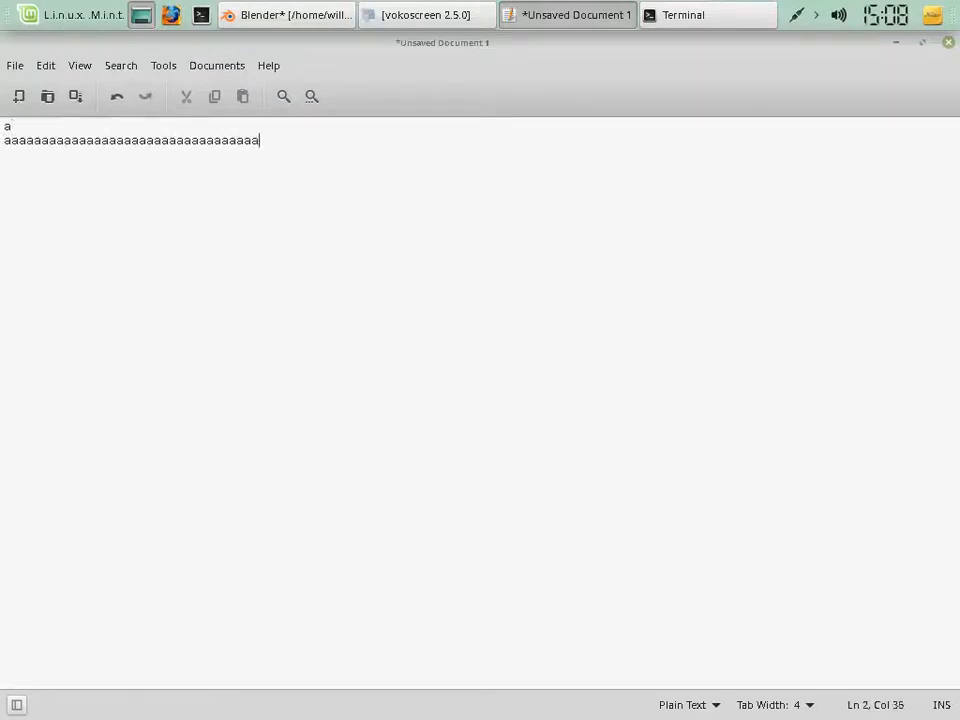
text(aaaaaaaaaaaaaaaaaaaaaaaaaaaaaaaaaaaaaaaaaaaaaaaaaaaaaaaaaaaaaaaaaaaa)
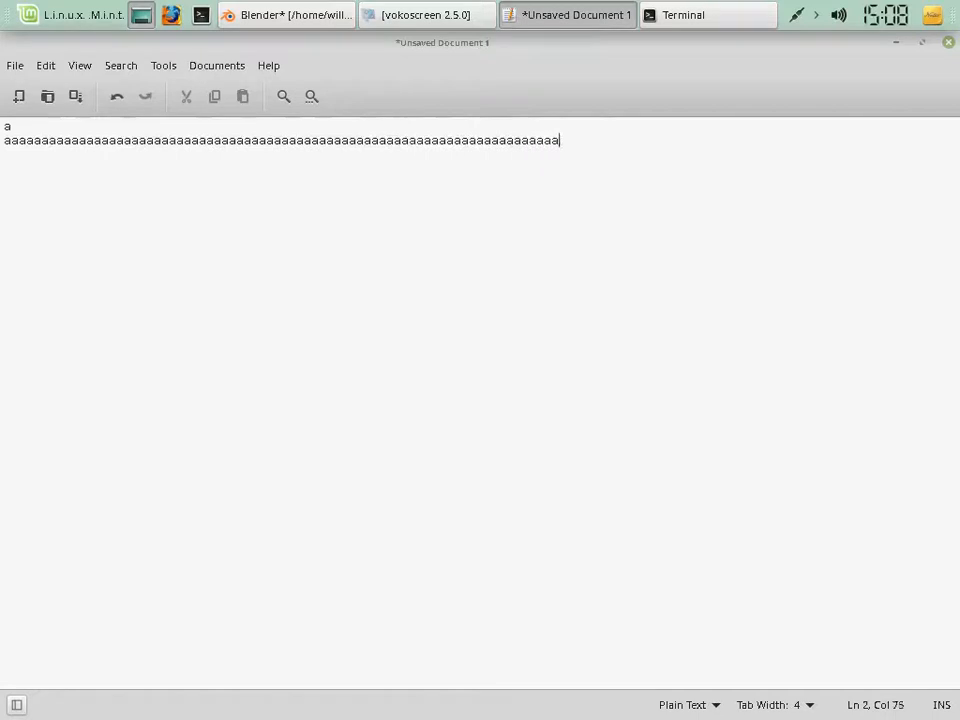
text(aaaaaaaaaaaaaaaaaaaaaaaaaaaaaaaaaaaaaaaa)
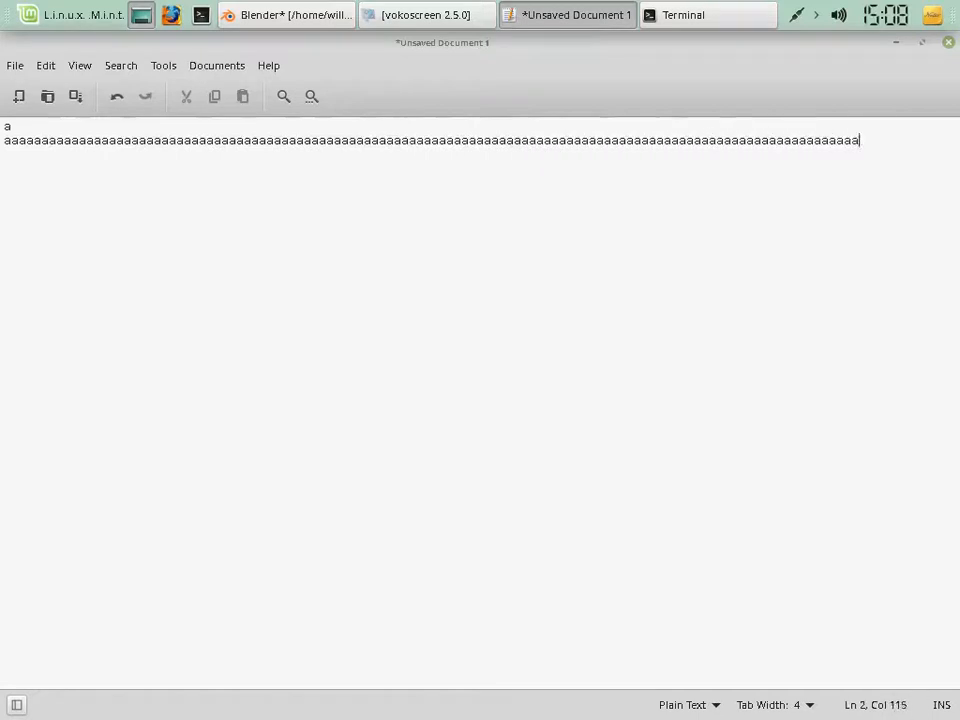
text(aaaaaaaaaaaaaaaaaaaa)
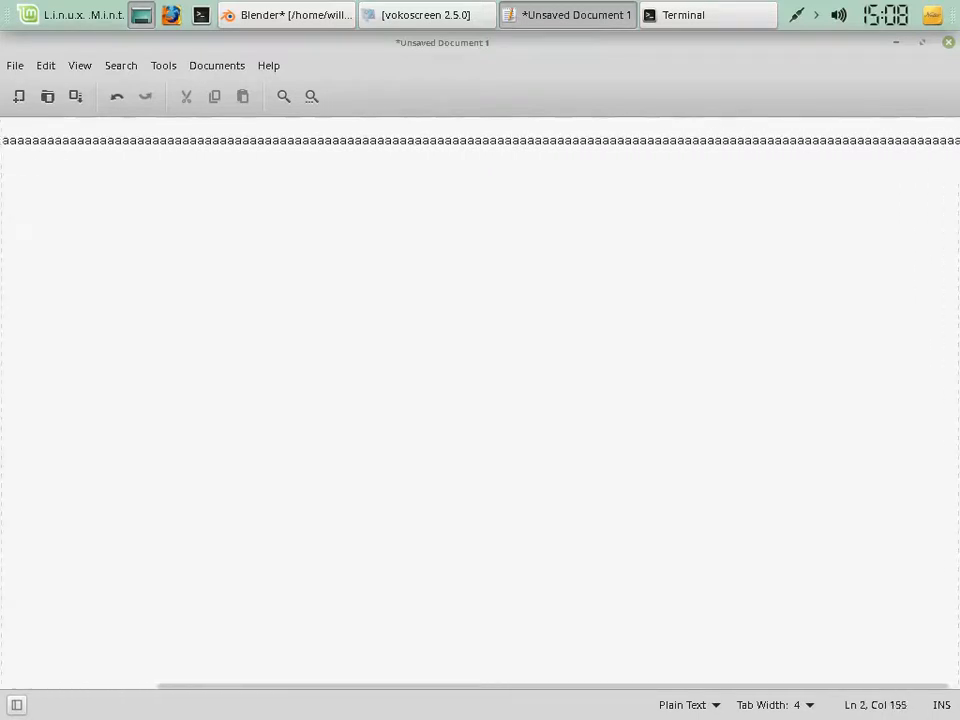
key(ctrl+q)
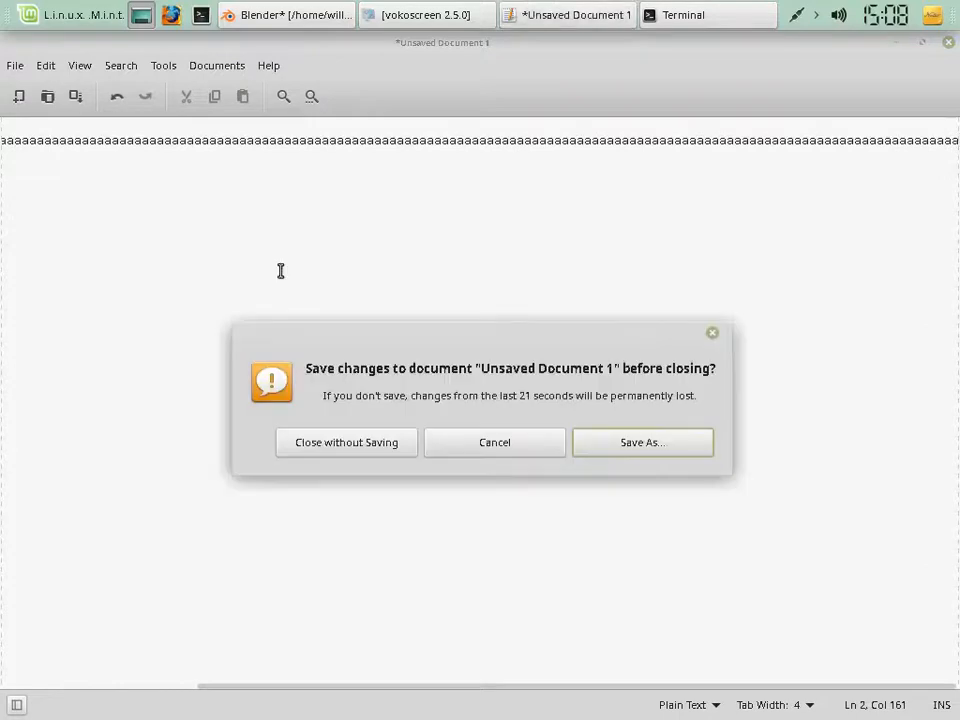
click(339, 454)
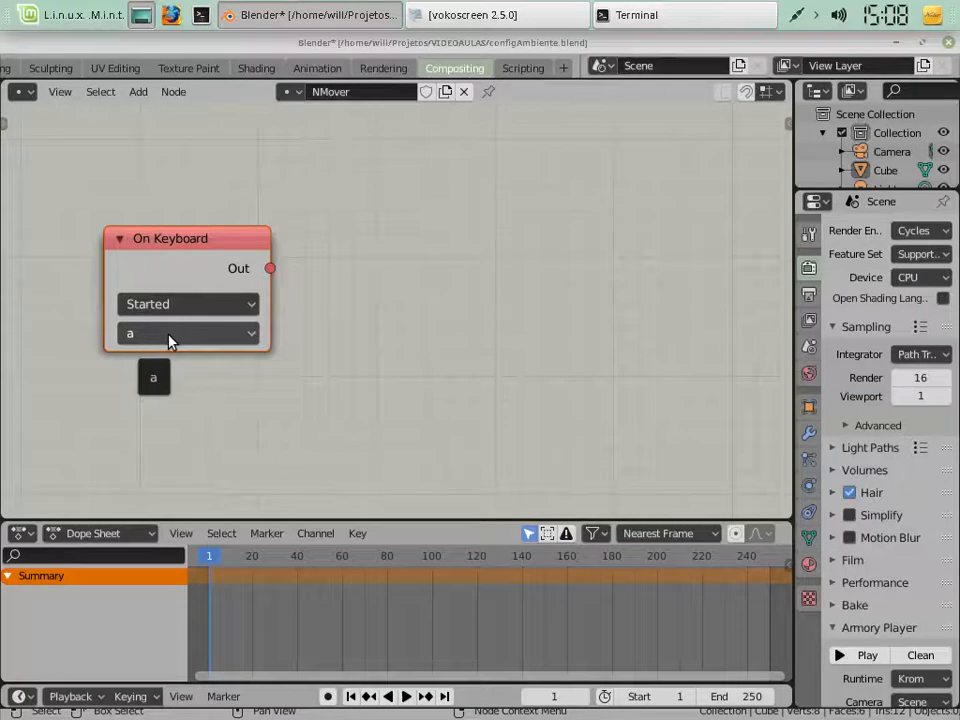
Try the Down and Released trigger states on the On Keyboard node and restore Started
click(178, 308)
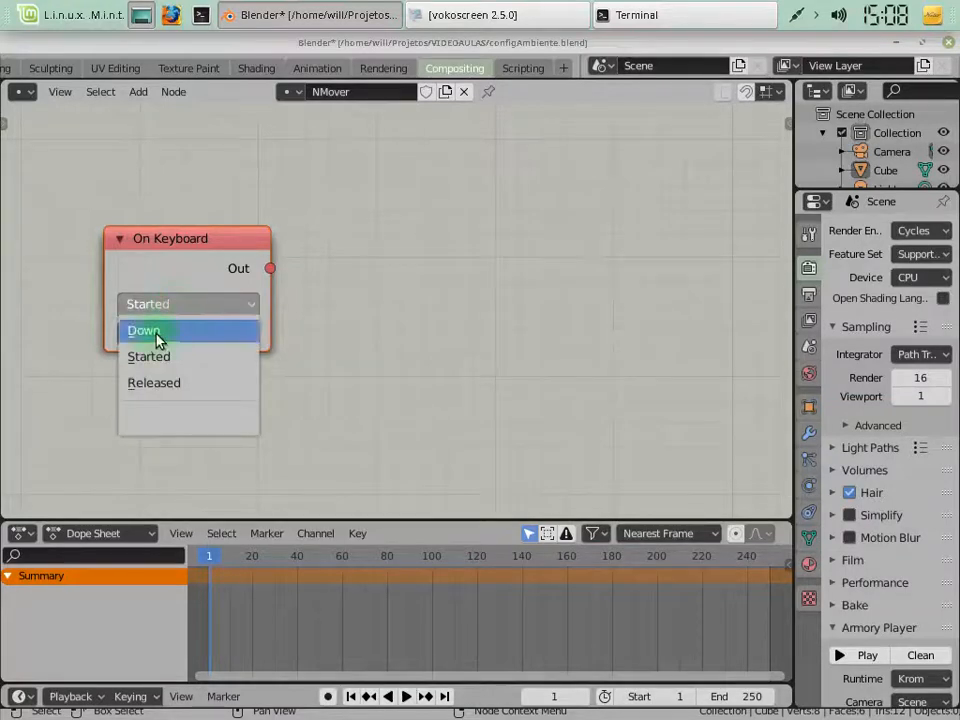
click(156, 333)
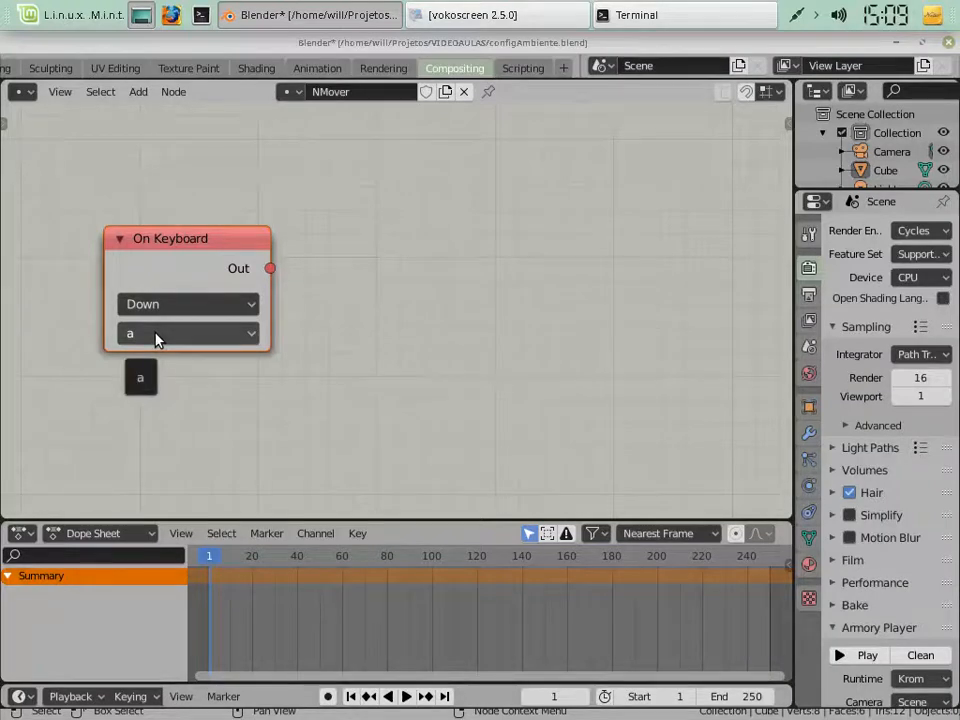
click(150, 304)
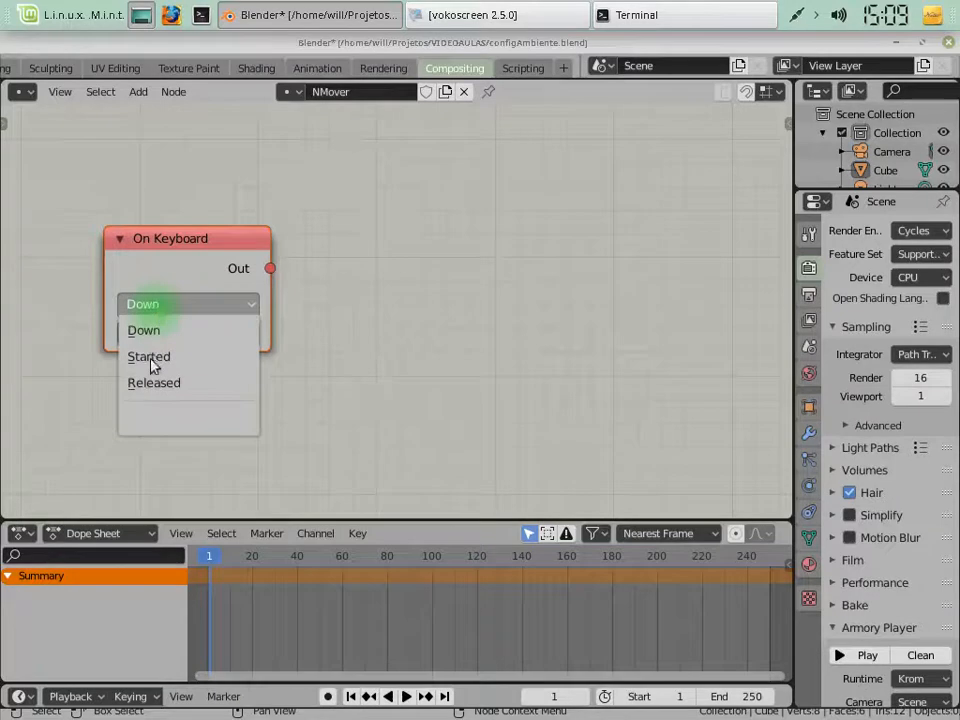
click(161, 390)
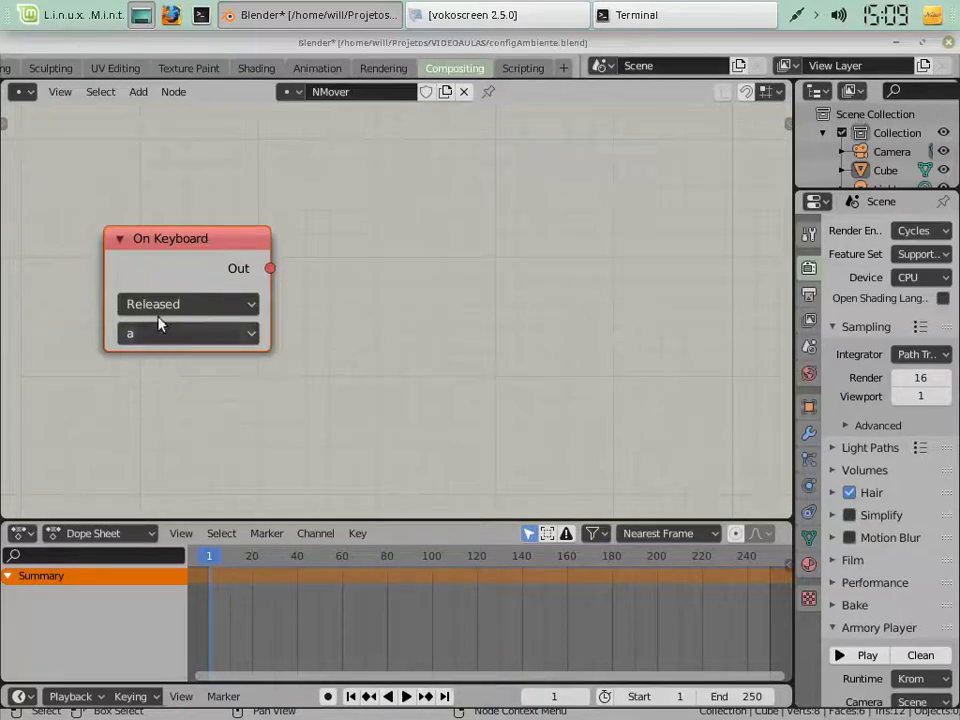
click(155, 306)
click(167, 360)
click(167, 308)
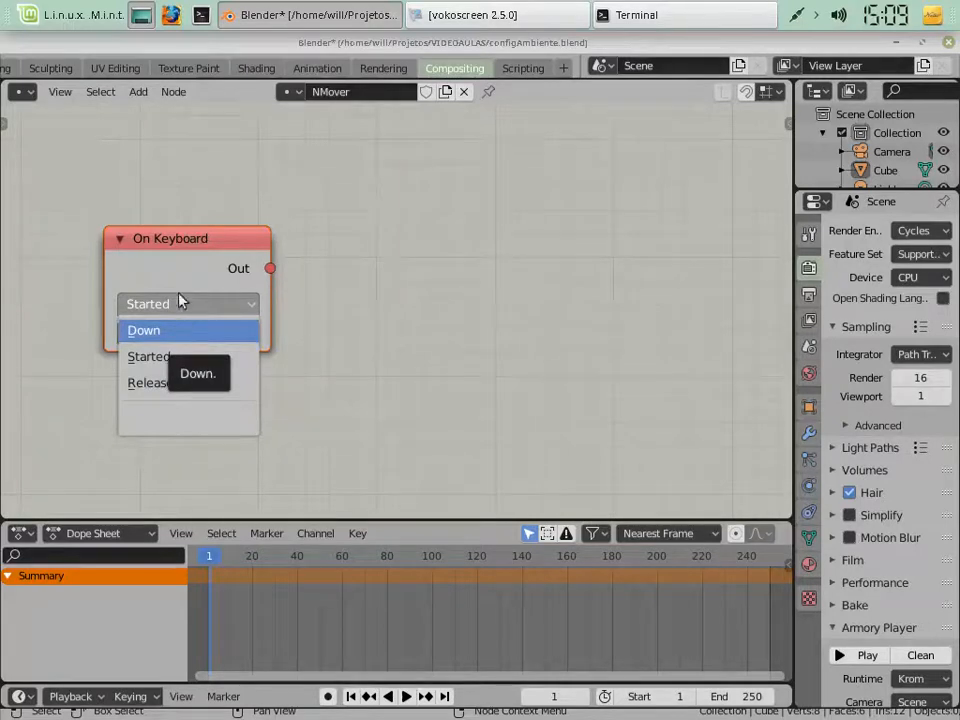
click(161, 264)
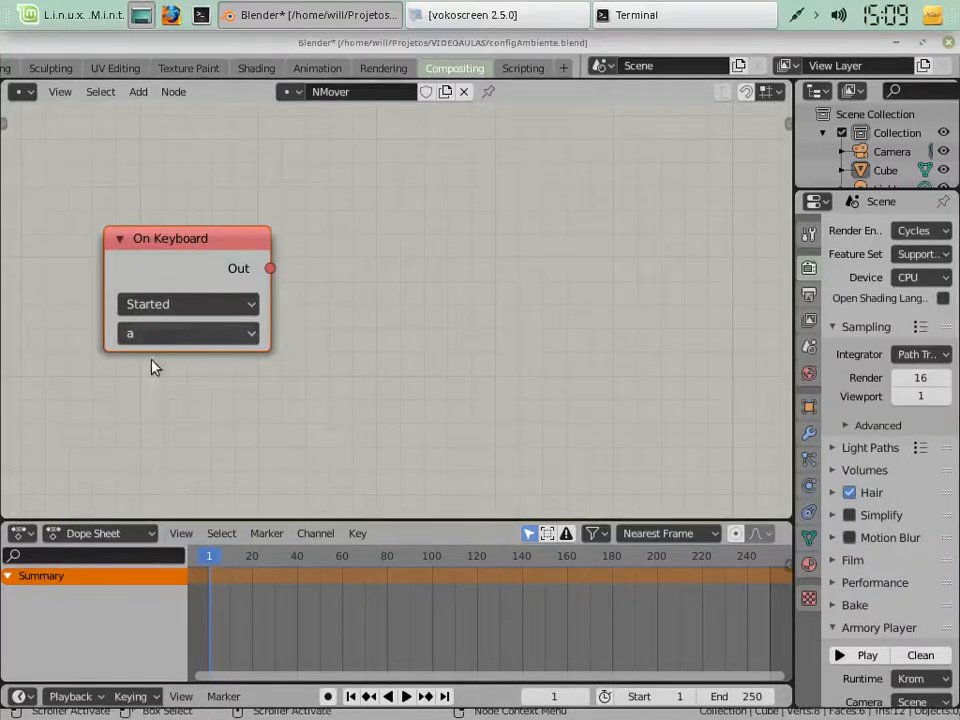
Add a Translate Object action node and place it on the output side of the On Keyboard node
click(138, 91)
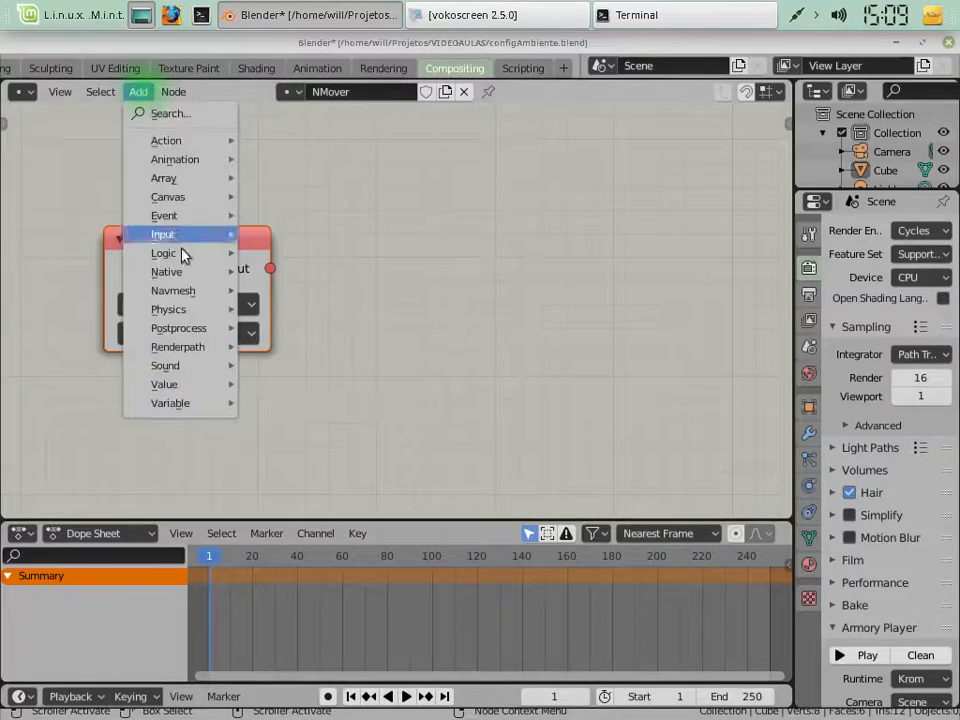
mouse_move(205, 403)
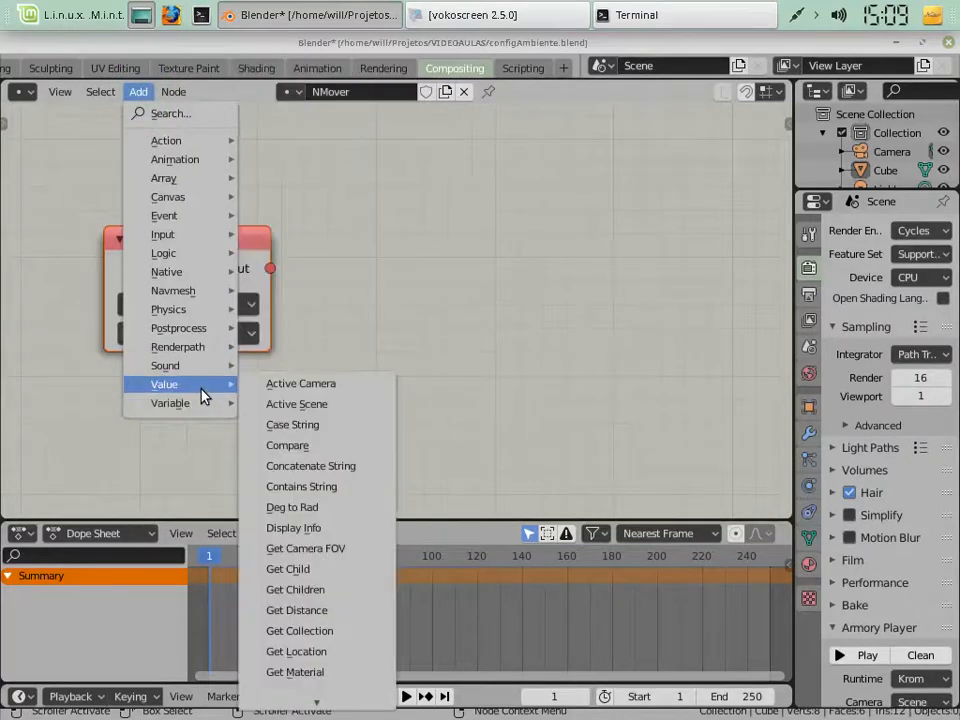
mouse_move(180, 141)
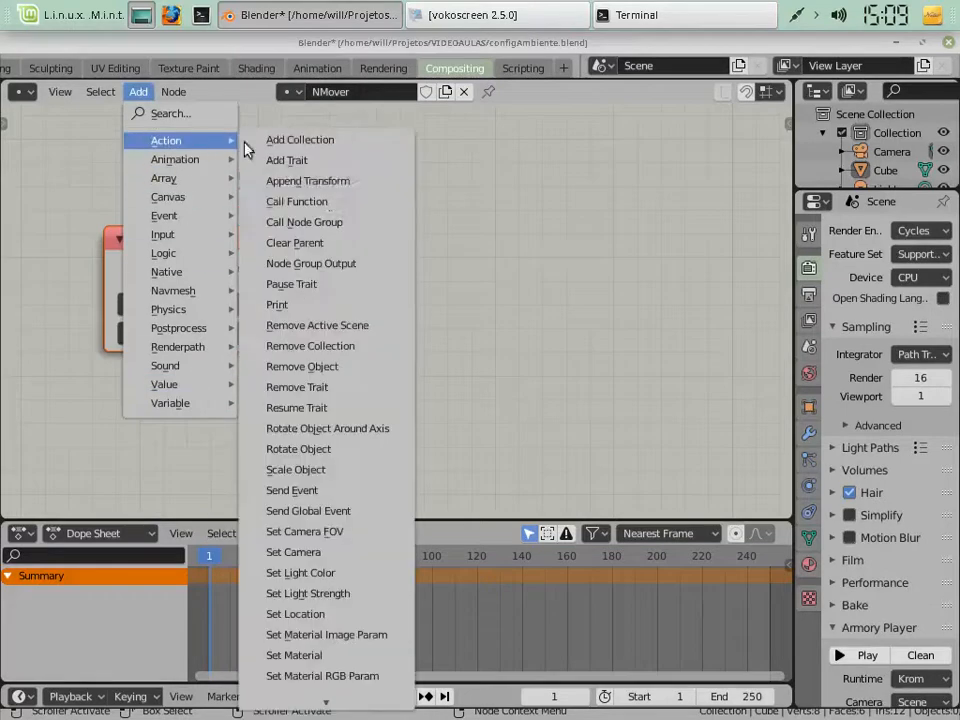
mouse_move(317, 700)
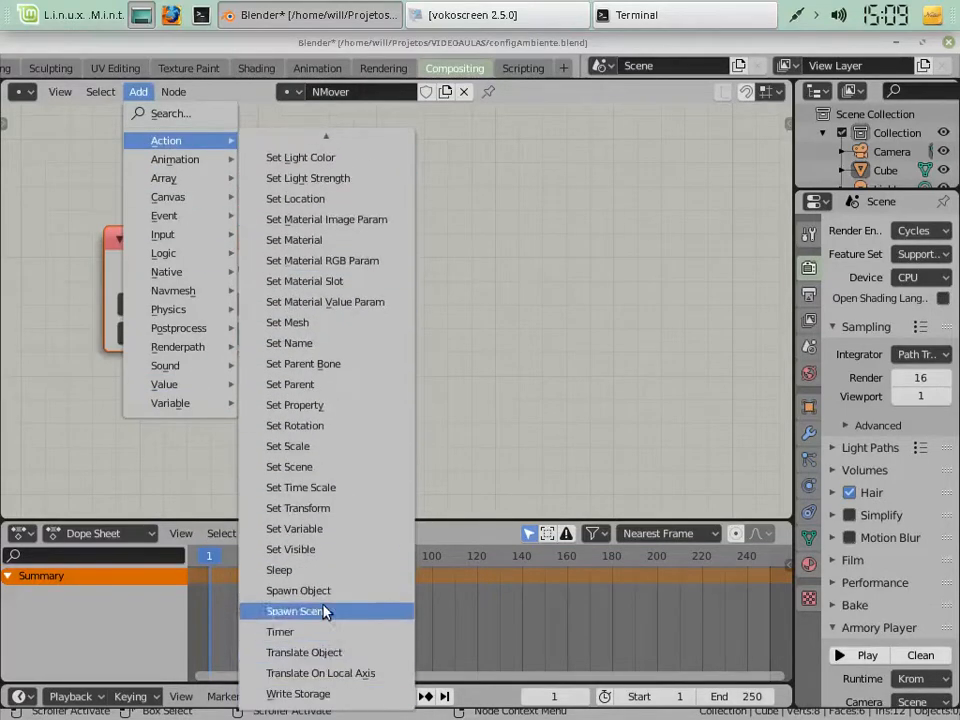
click(344, 655)
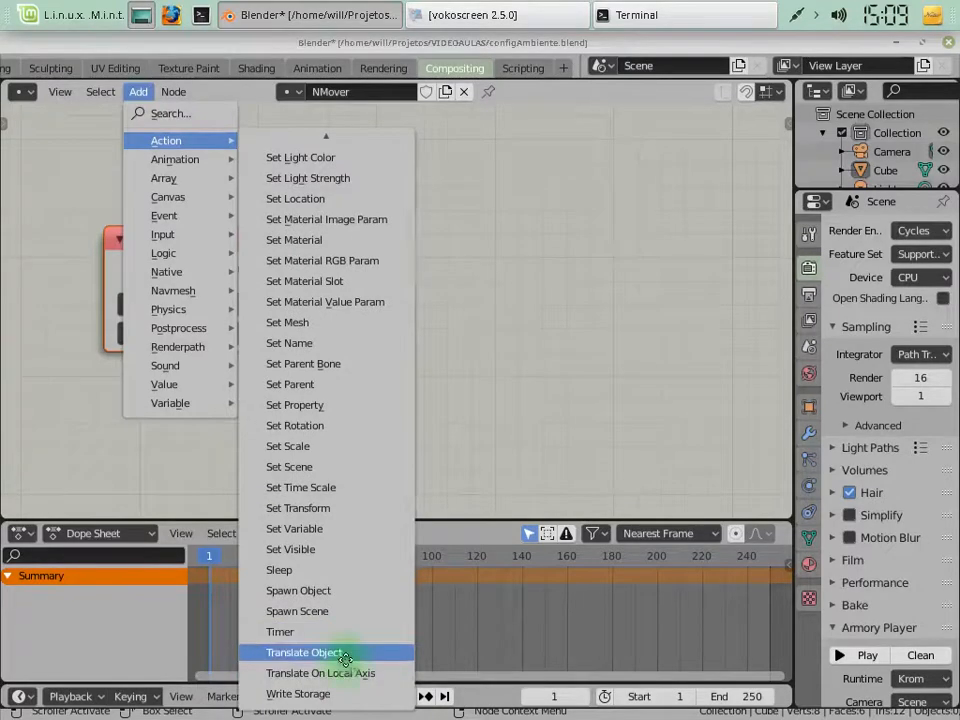
click(430, 151)
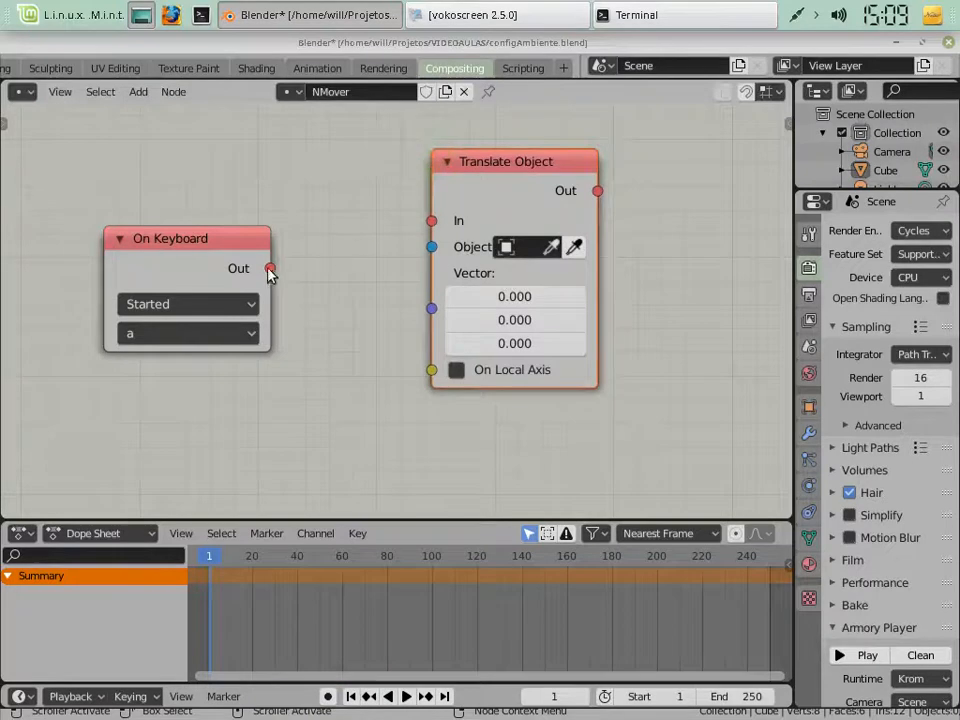
Connect On Keyboard's Out socket to Translate Object's In socket and set the target object to Cube
drag(273, 268, 432, 221)
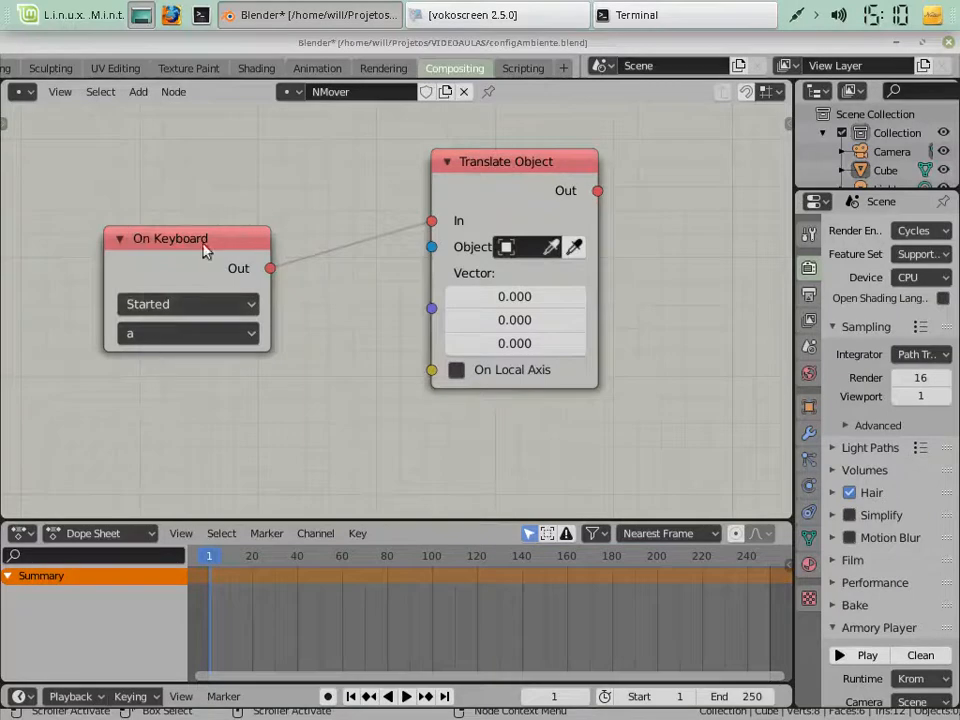
click(534, 245)
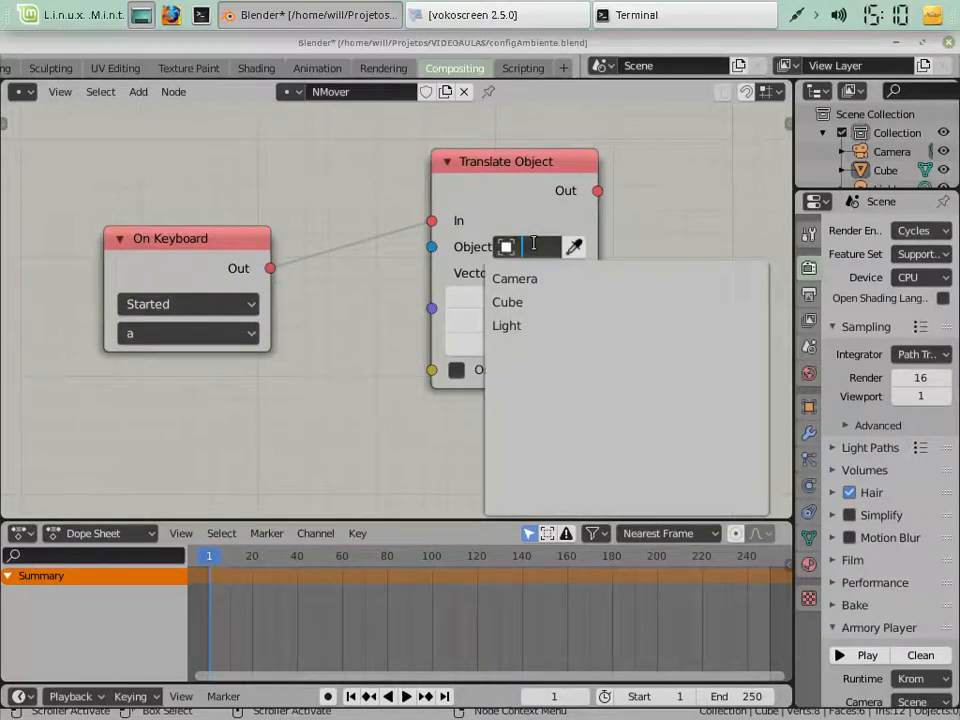
click(514, 300)
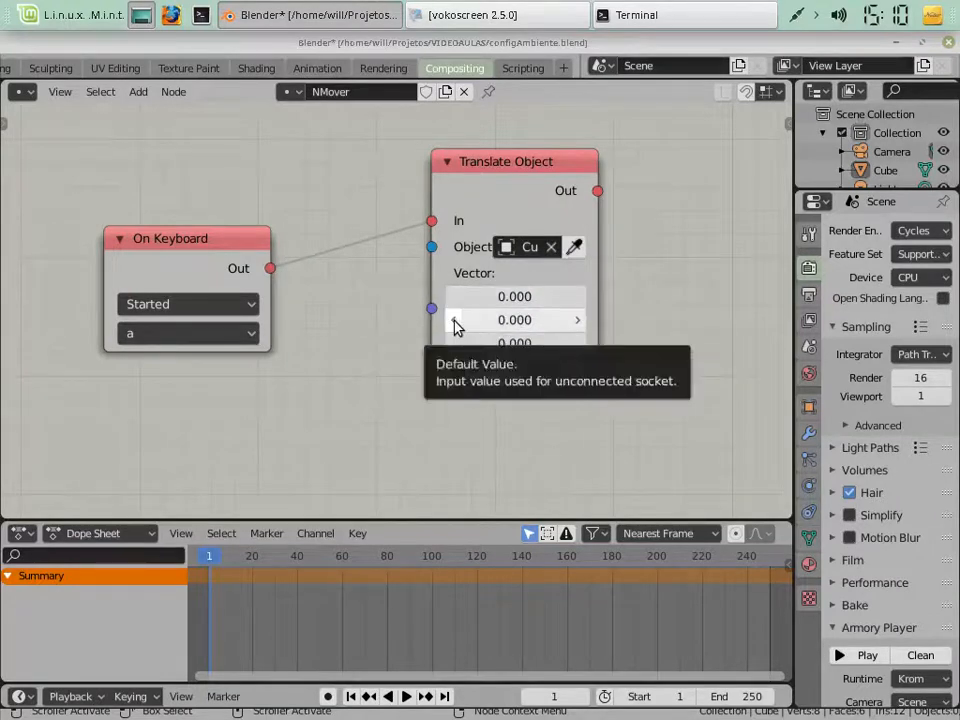
Switch to the Layout workspace to view the cube in the 3D scene
scroll(89, 61, up, 2)
scroll(89, 65, up, 2)
click(121, 68)
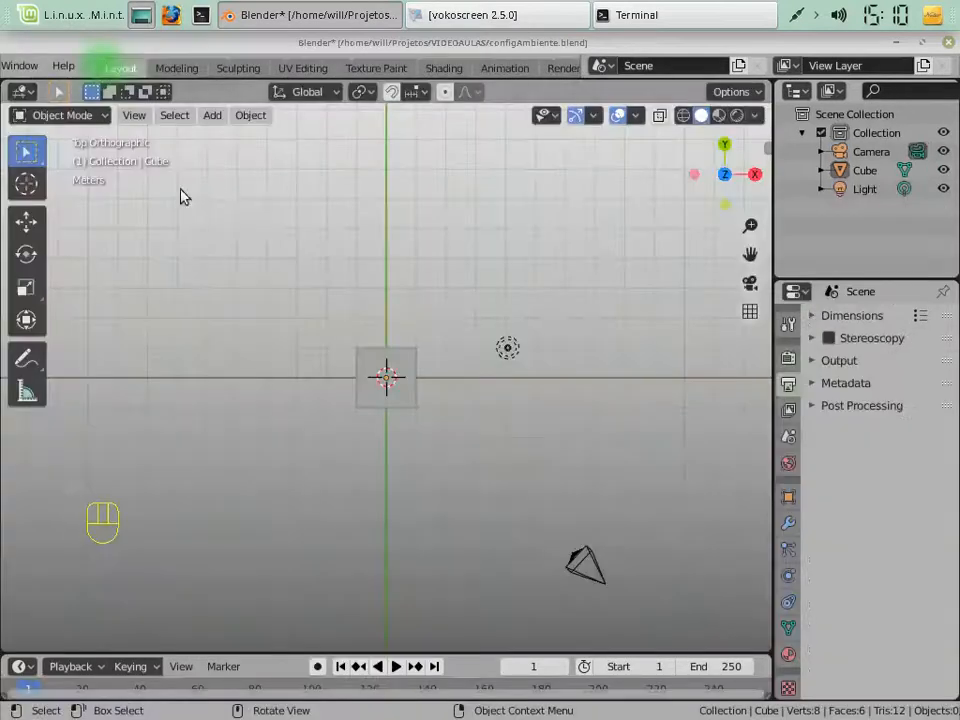
Examine the cube's orientation against the X, Y and Z axes in the front, right and angled perspective views
scroll(390, 380, up, 4)
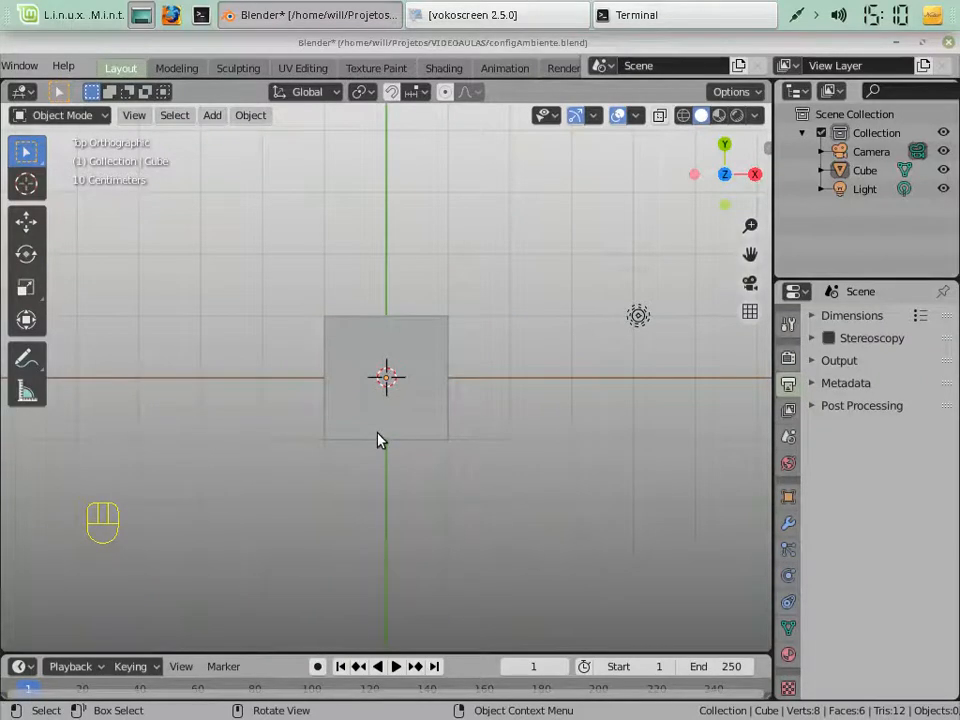
key(KP_2)
key(KP_2)
key(KP_2)
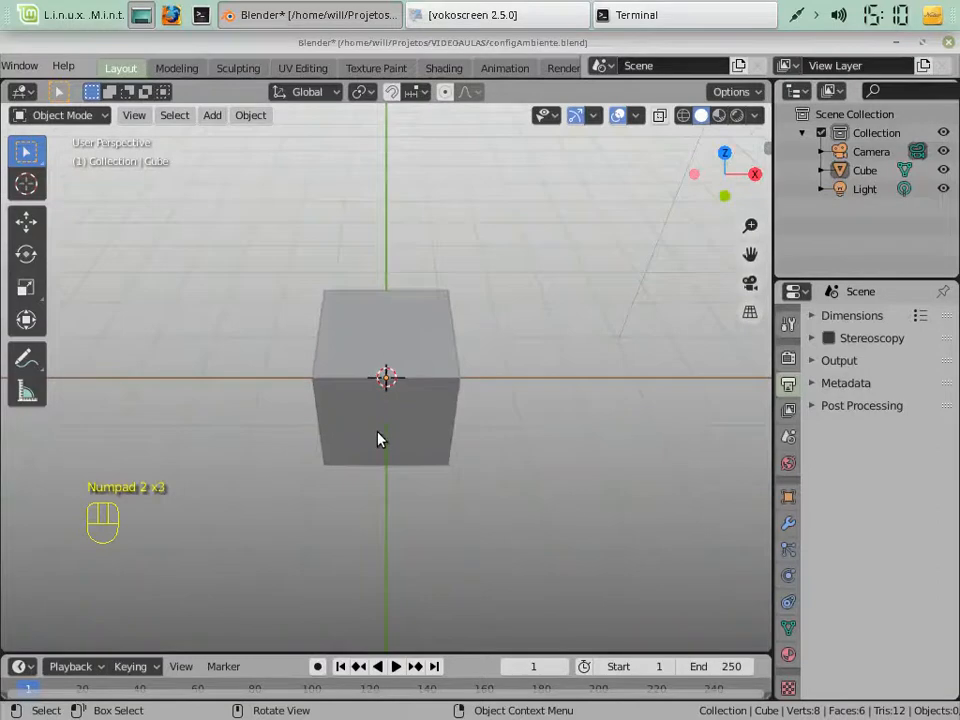
key(KP_6)
key(KP_1)
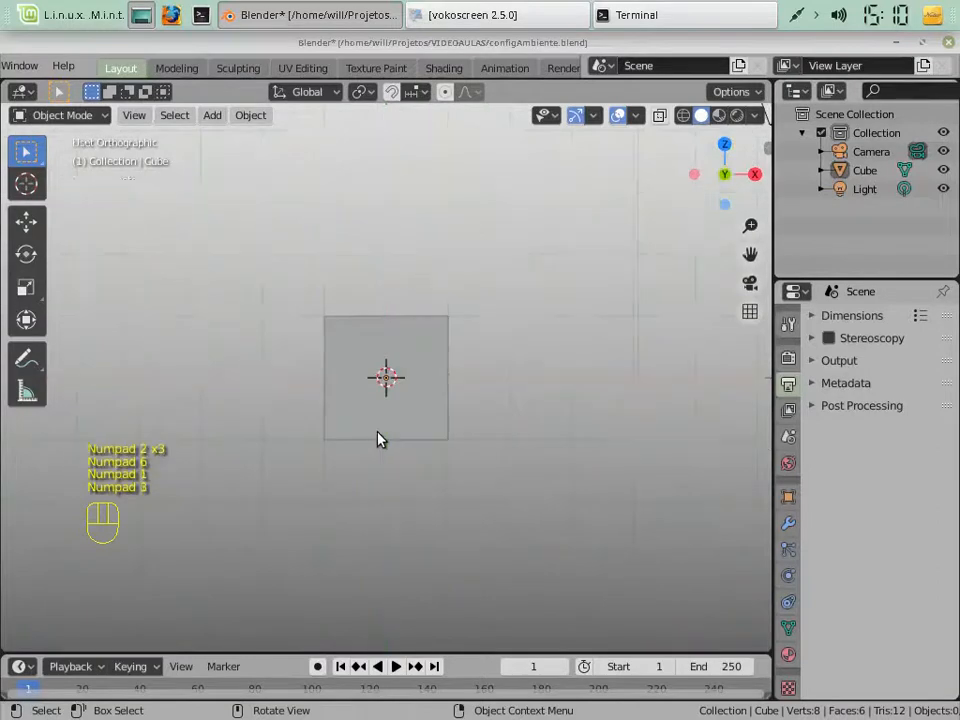
key(KP_3)
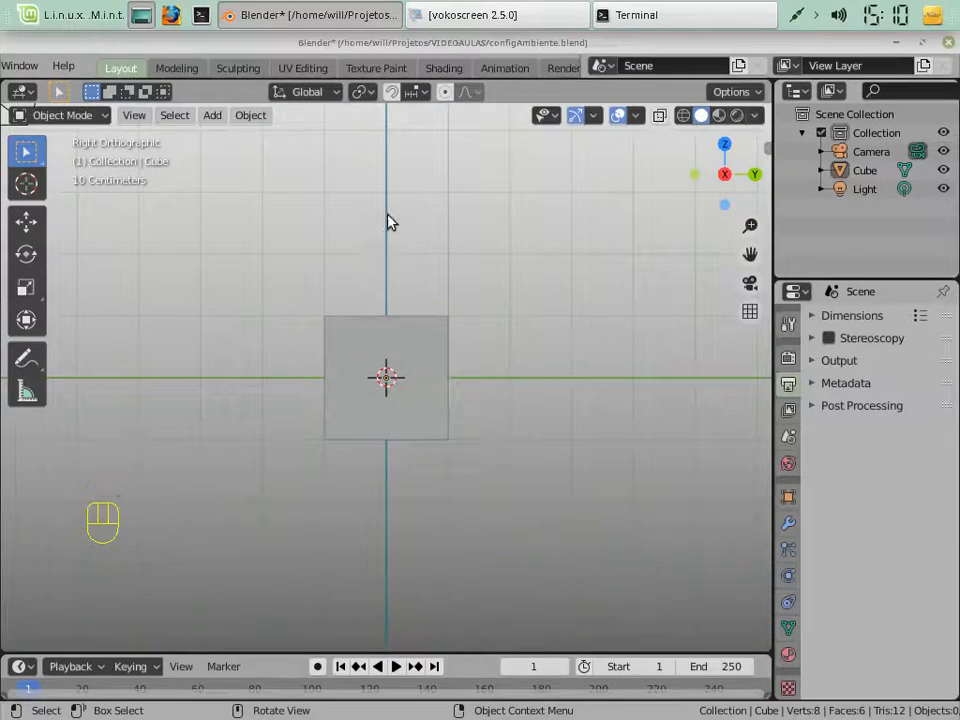
key(KP_1)
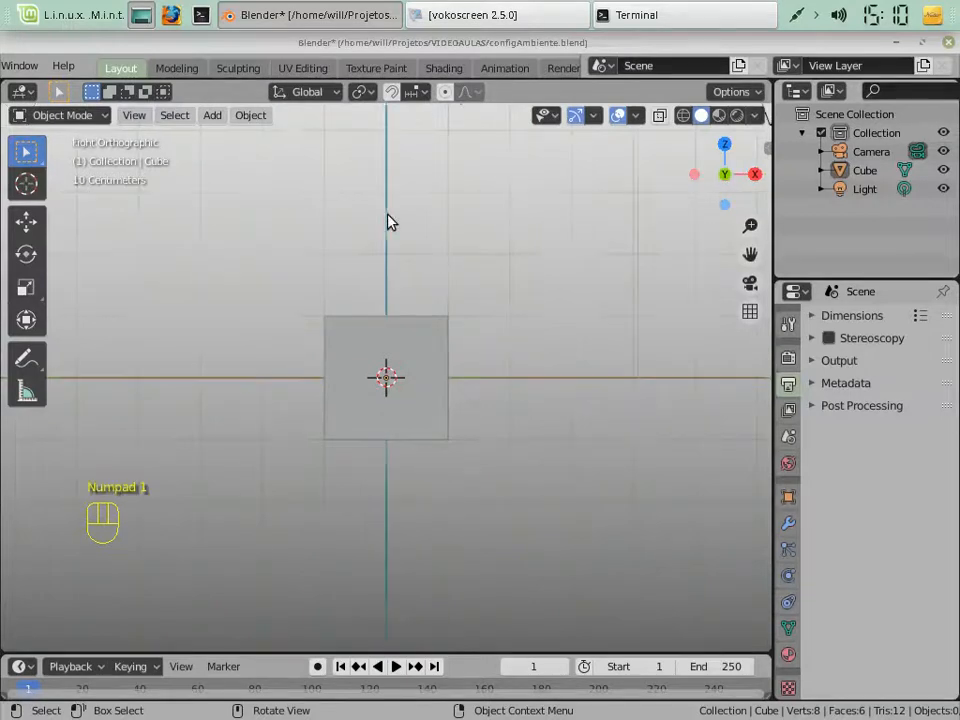
key(KP_8)
key(KP_8)
key(KP_8)
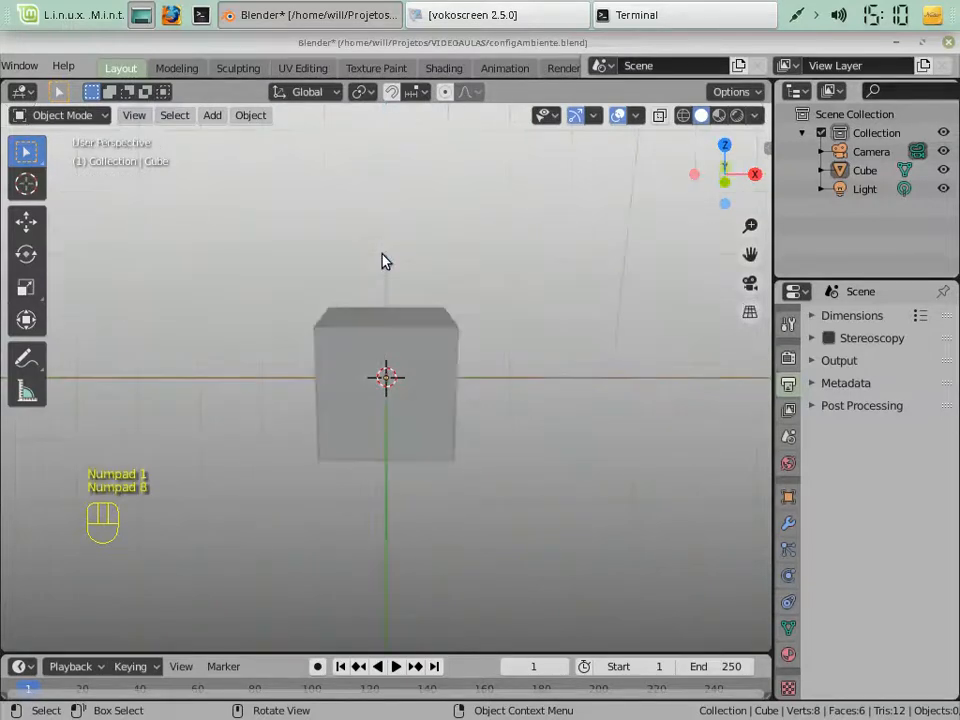
key(KP_4)
key(KP_4)
key(KP_4)
key(KP_4)
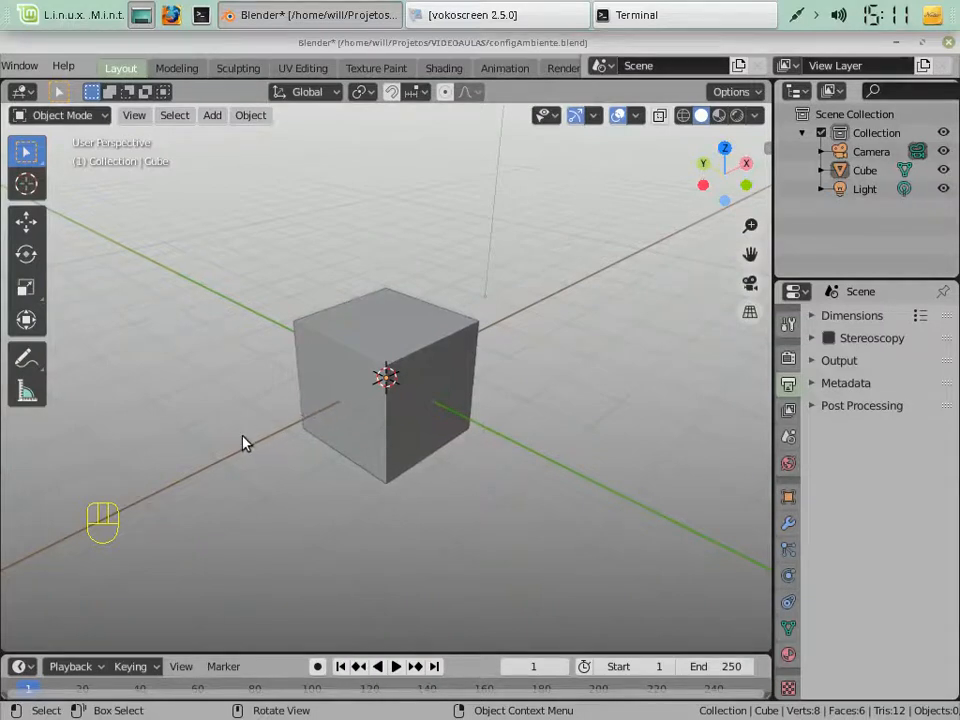
Compare the cube in the front, right, top and angled views, finishing with the view through the camera
key(KP_1)
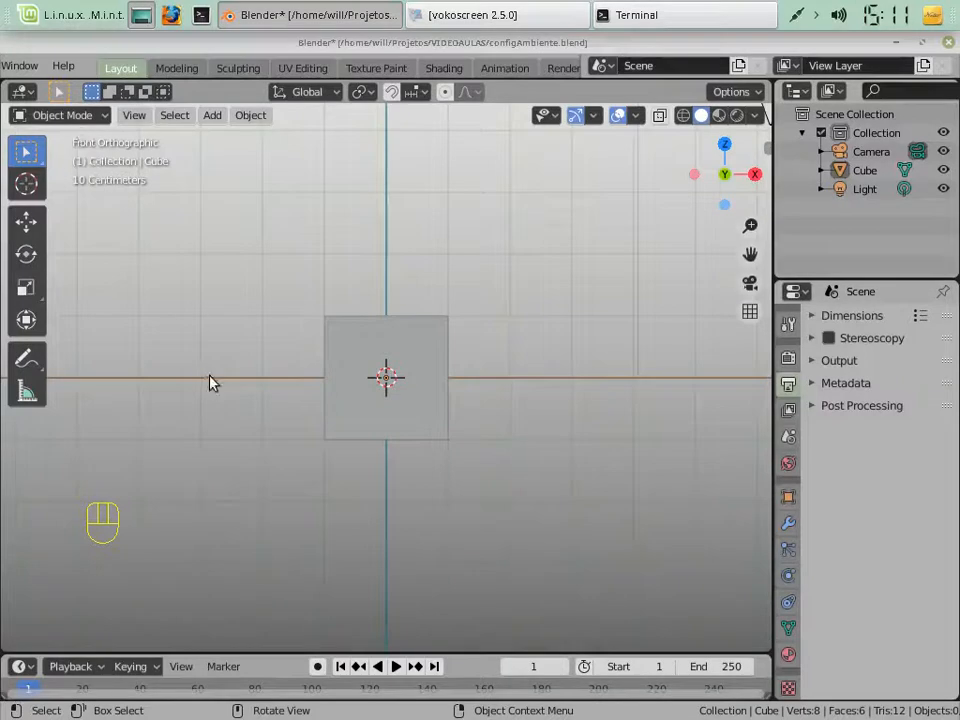
key(KP_3)
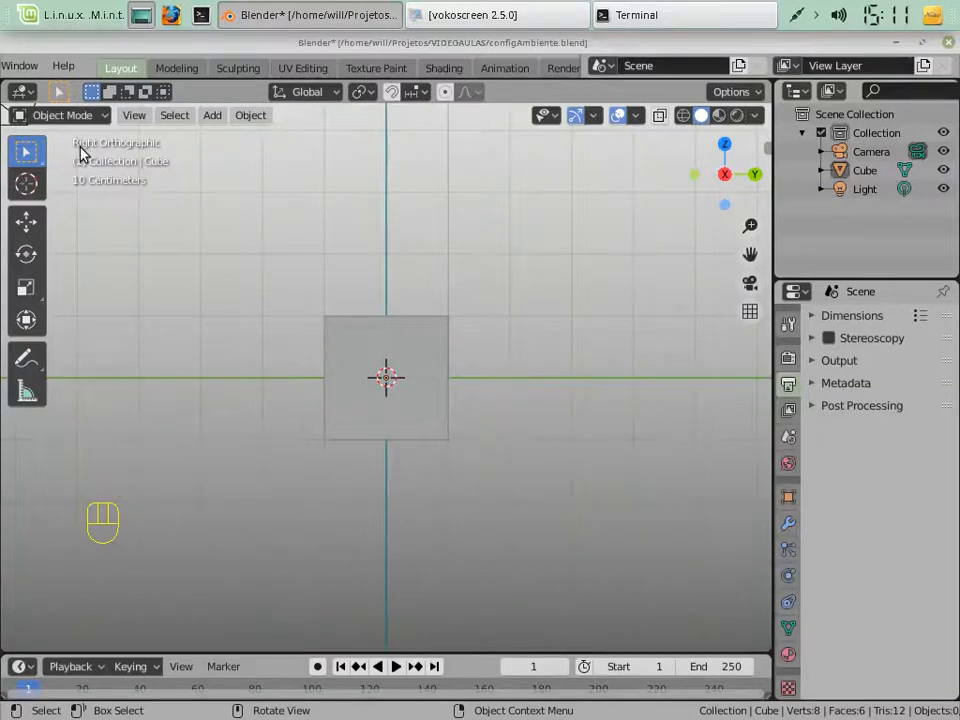
key(KP_7)
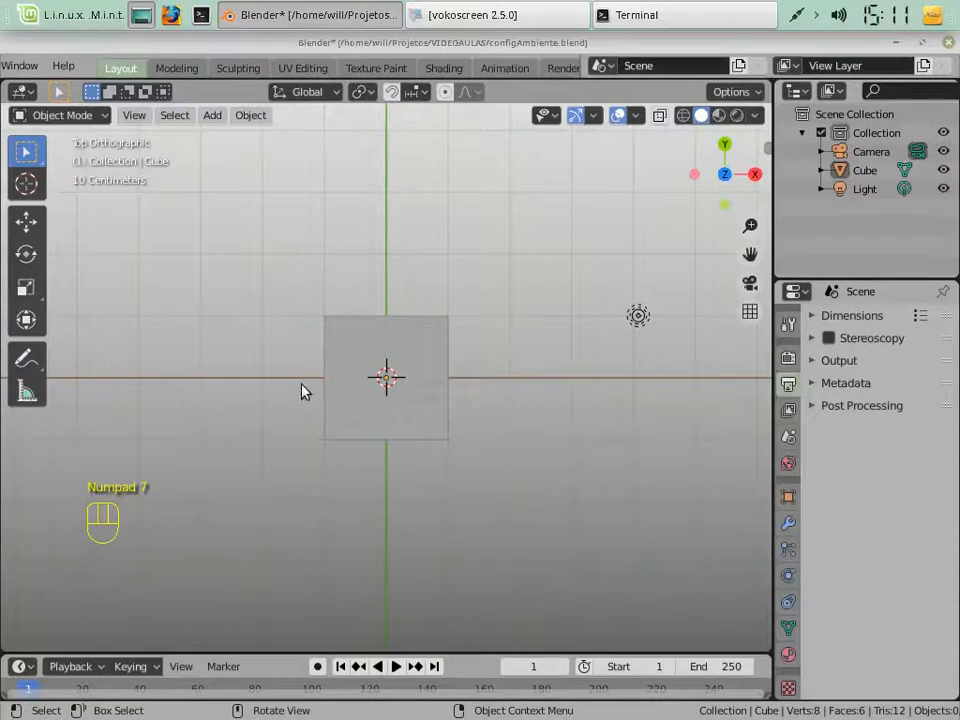
key(KP_2)
key(KP_2)
key(KP_2)
key(KP_2)
key(KP_2)
key(KP_6)
key(KP_6)
key(KP_6)
key(KP_6)
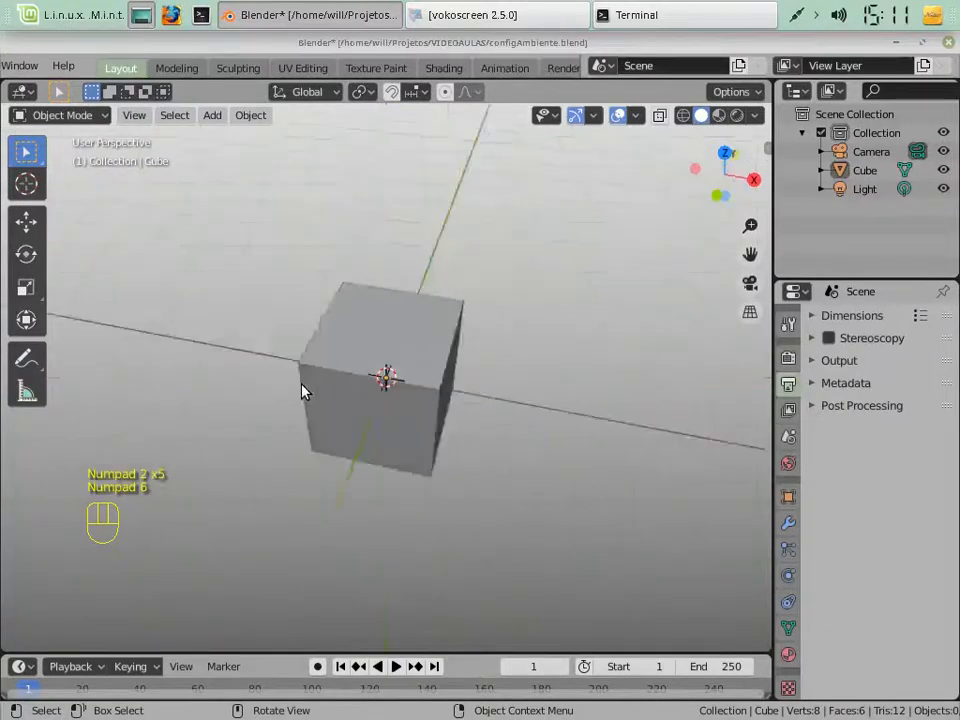
key(KP_2)
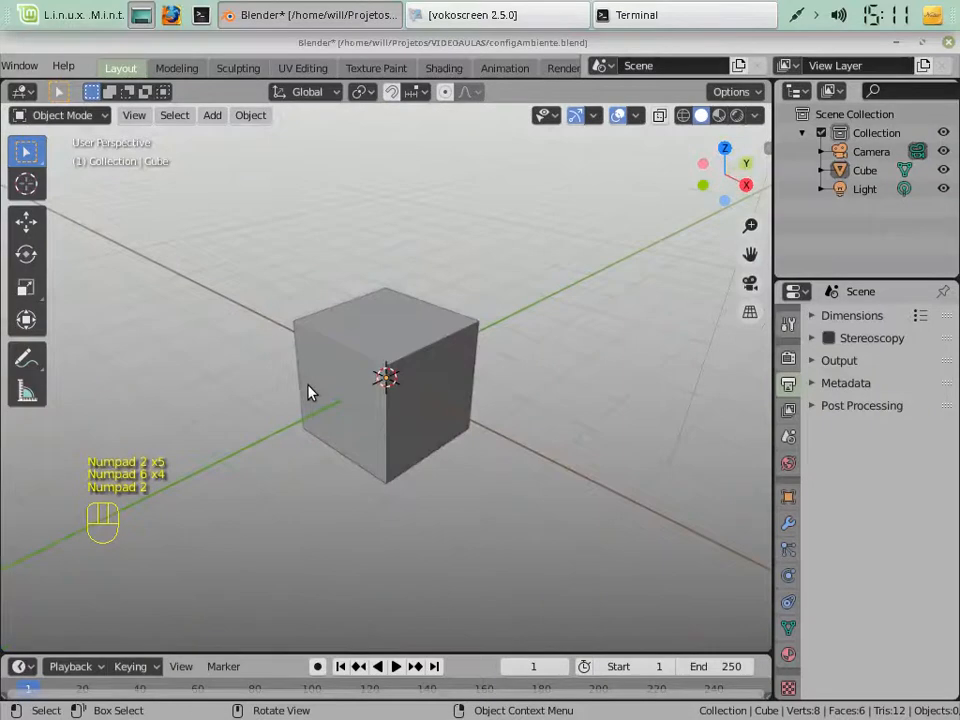
key(KP_0)
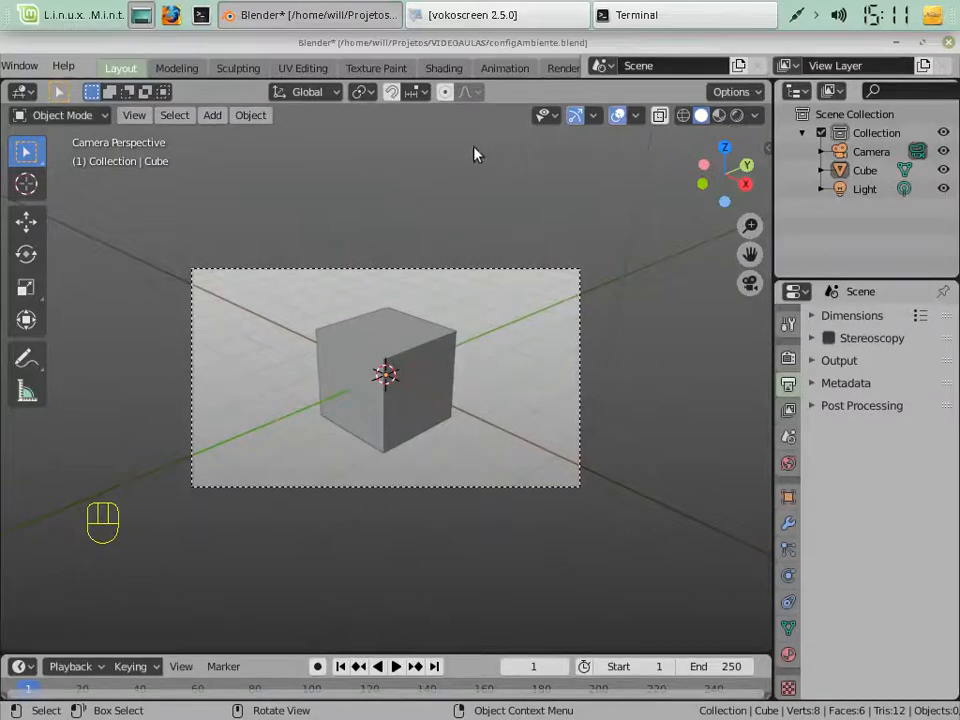
In the Compositing workspace, set Translate Object's vector X to 0.1, run the scene in the Armory player, and close the player window
scroll(223, 80, down, 2)
scroll(223, 80, down, 4)
click(450, 78)
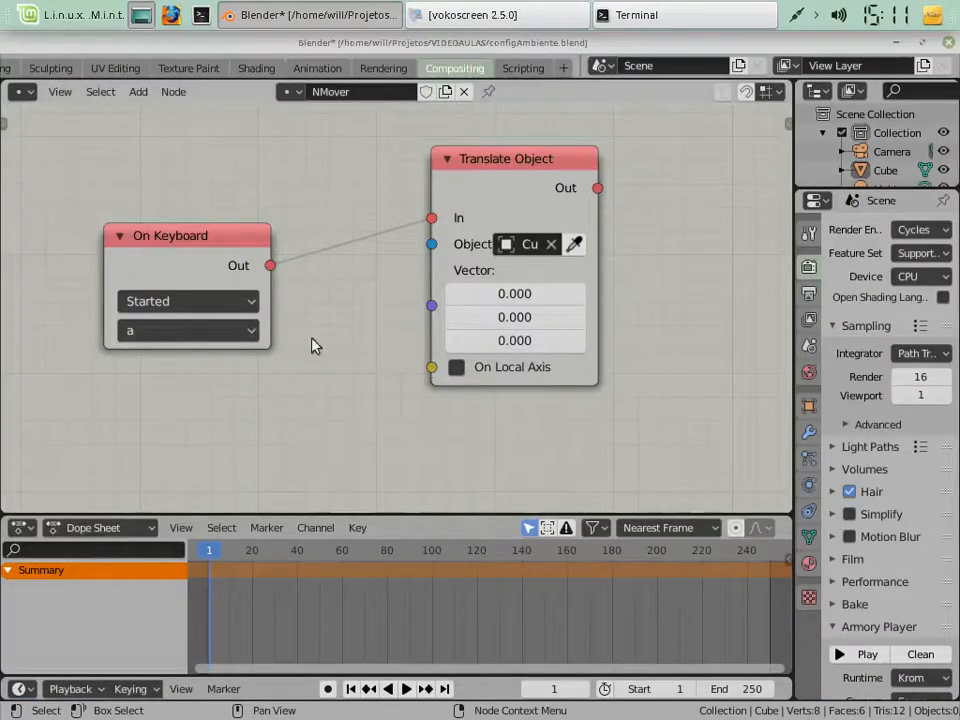
click(580, 298)
click(856, 658)
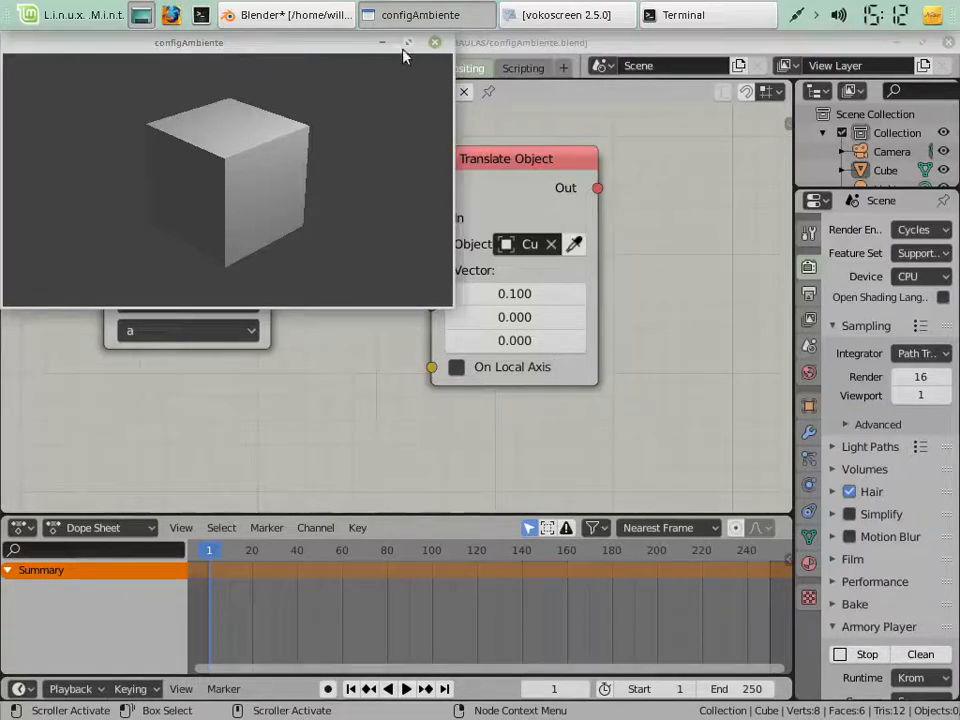
click(435, 42)
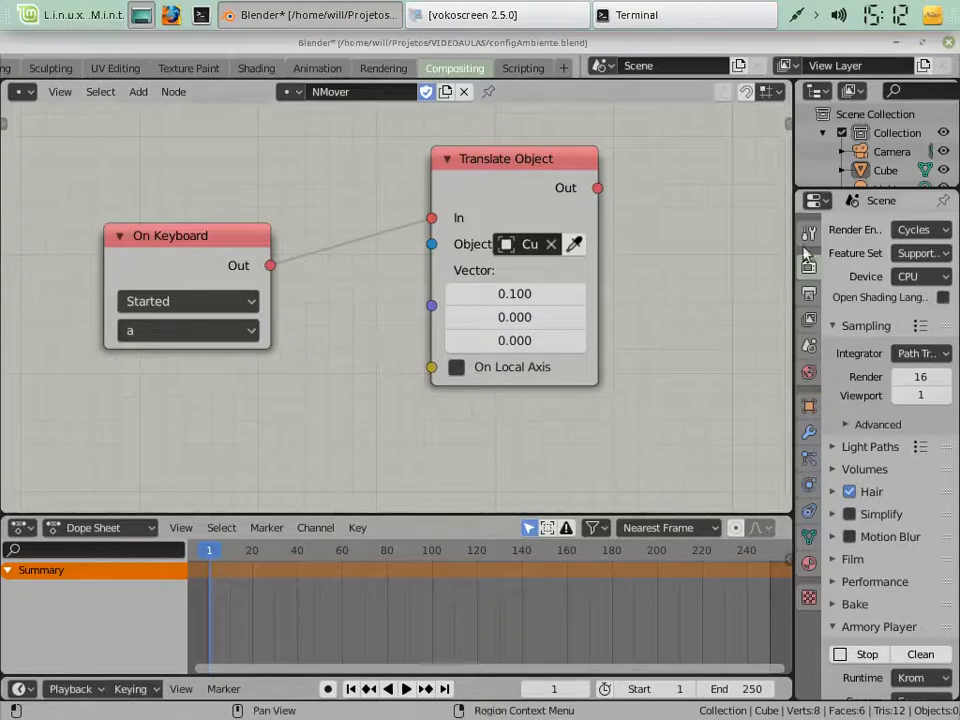
Select the Cube and bring up its object properties with the Transform section collapsed to reach Armory Traits
click(887, 172)
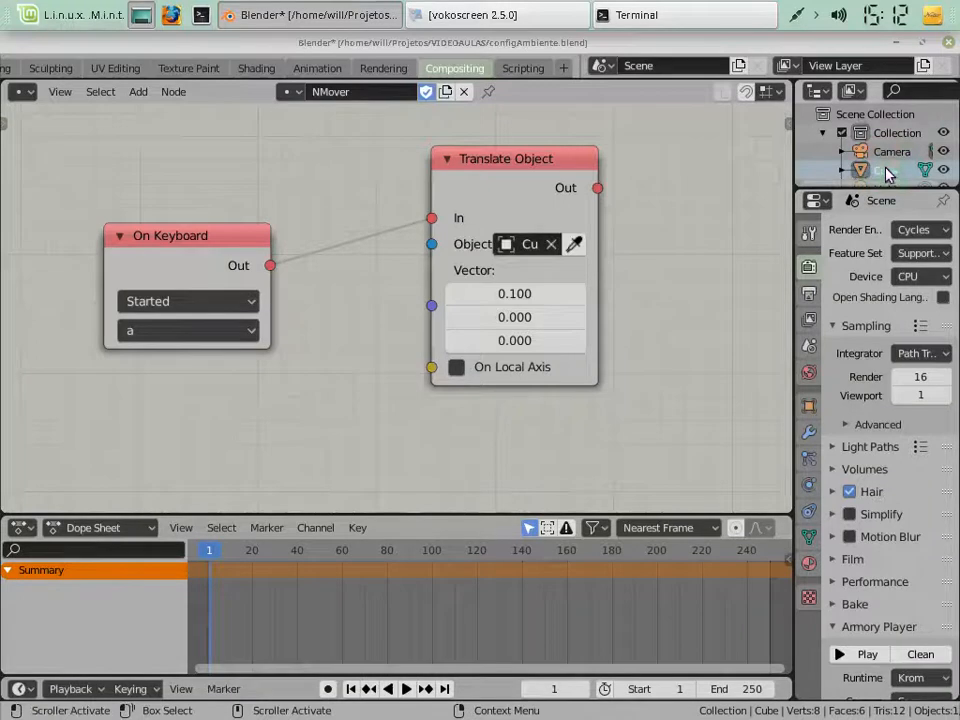
click(810, 405)
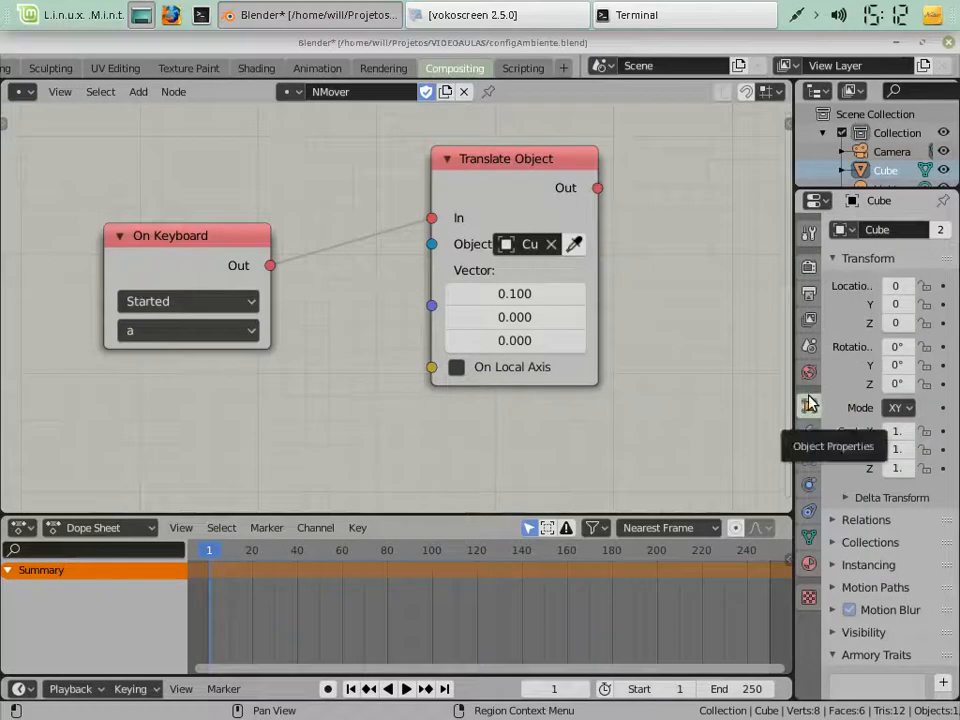
click(852, 259)
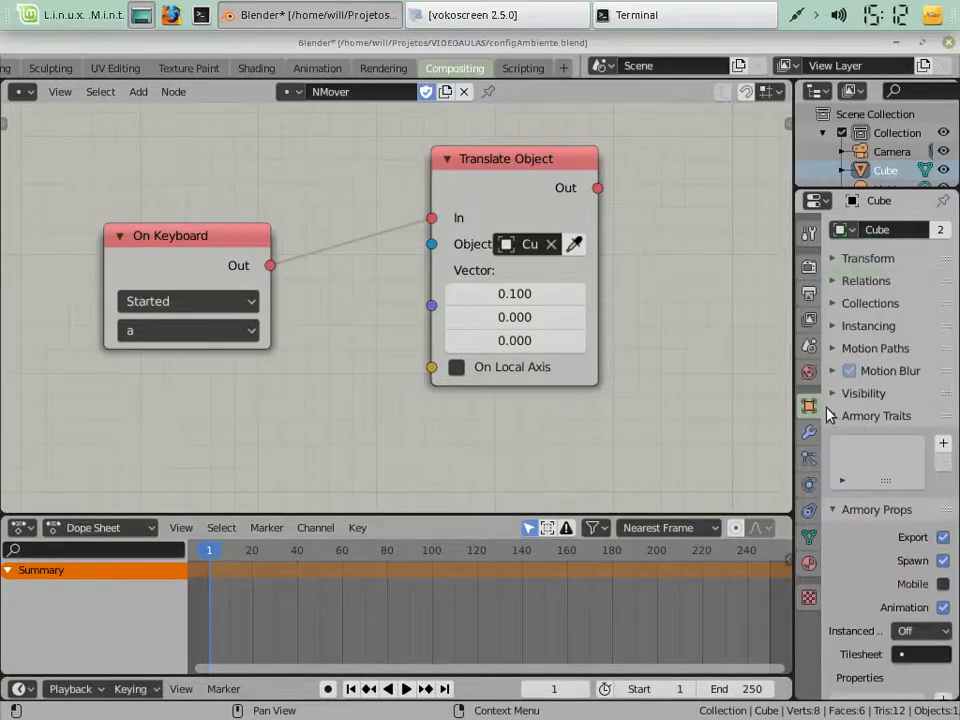
click(942, 449)
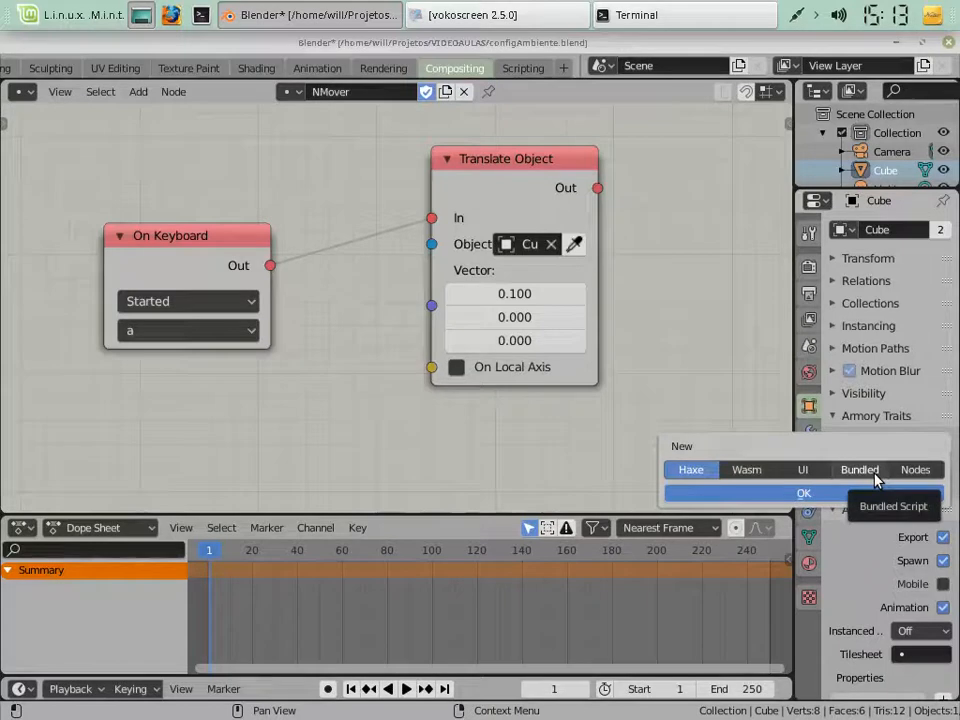
click(802, 470)
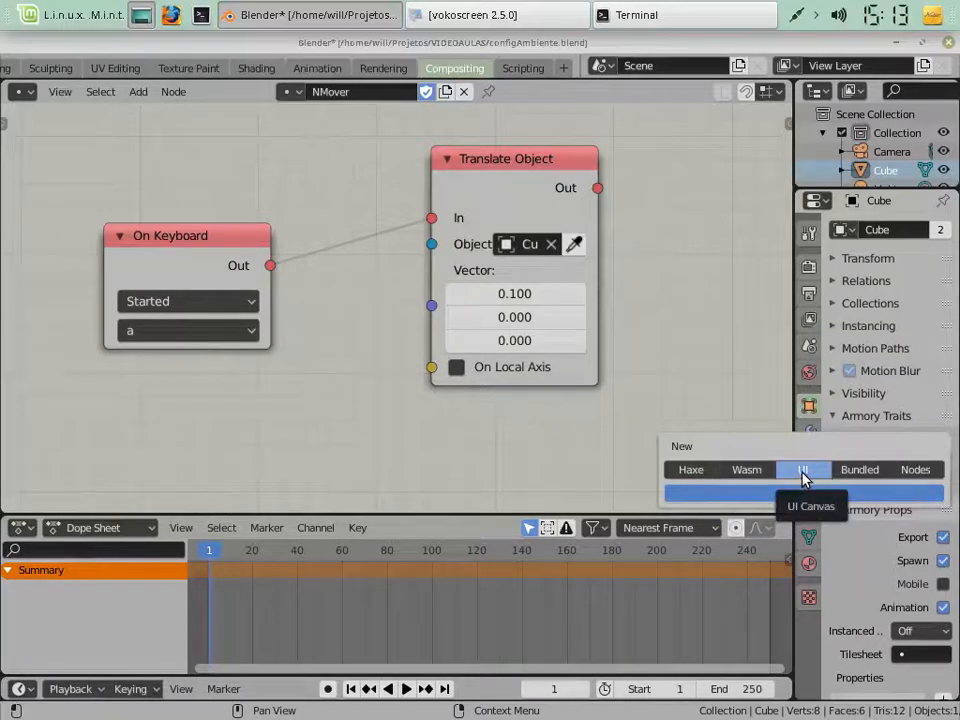
click(750, 471)
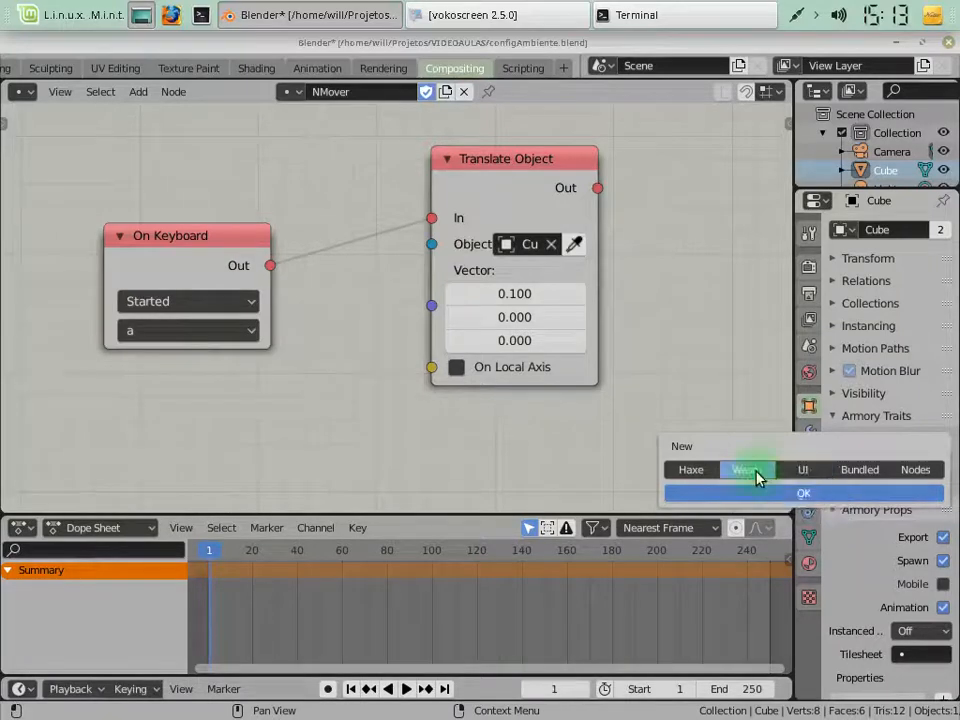
click(691, 471)
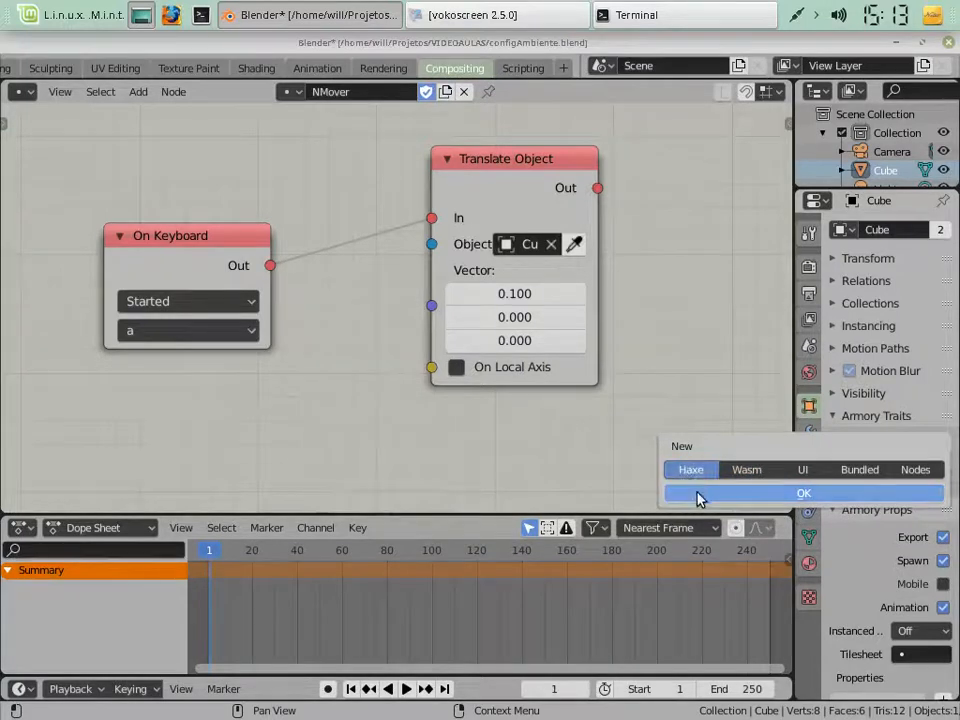
click(137, 284)
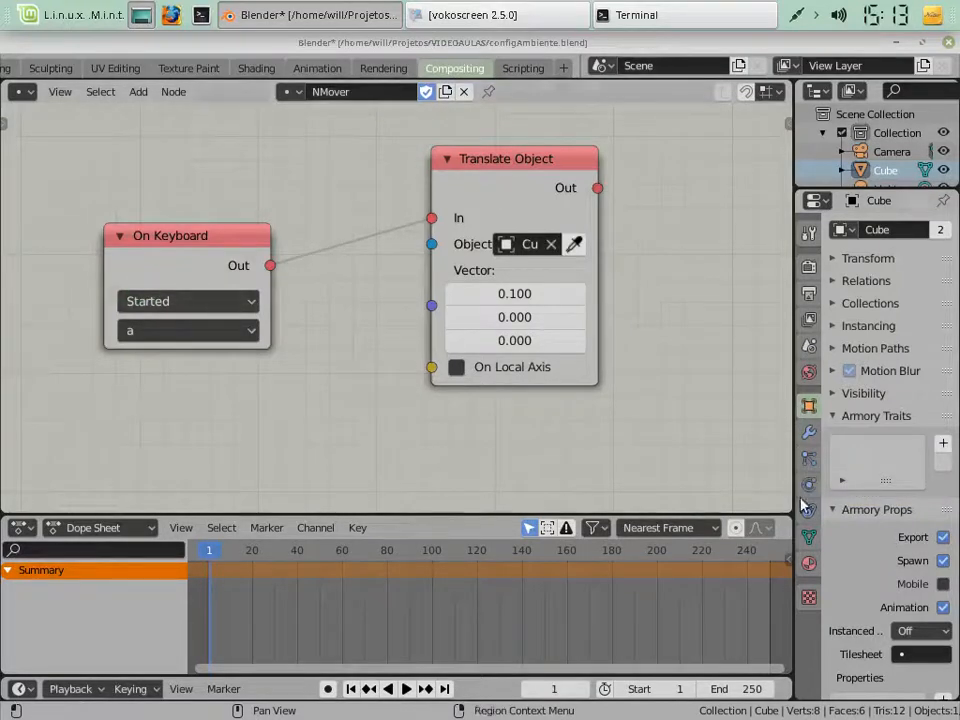
click(942, 446)
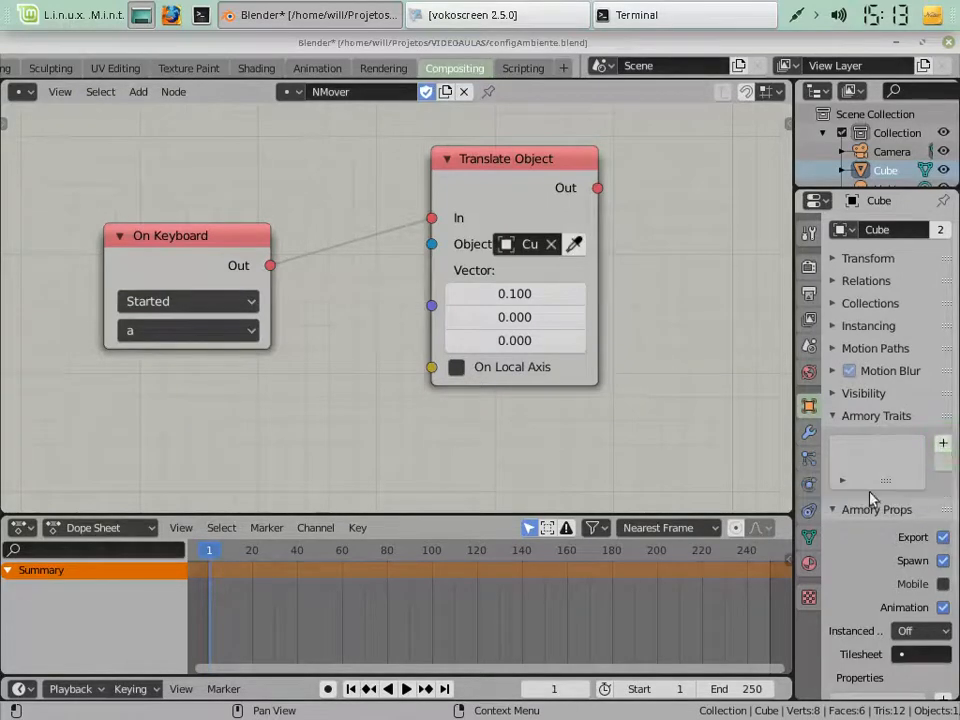
Add a Nodes trait to the Cube's Armory Traits and assign the NMover tree to it
click(947, 445)
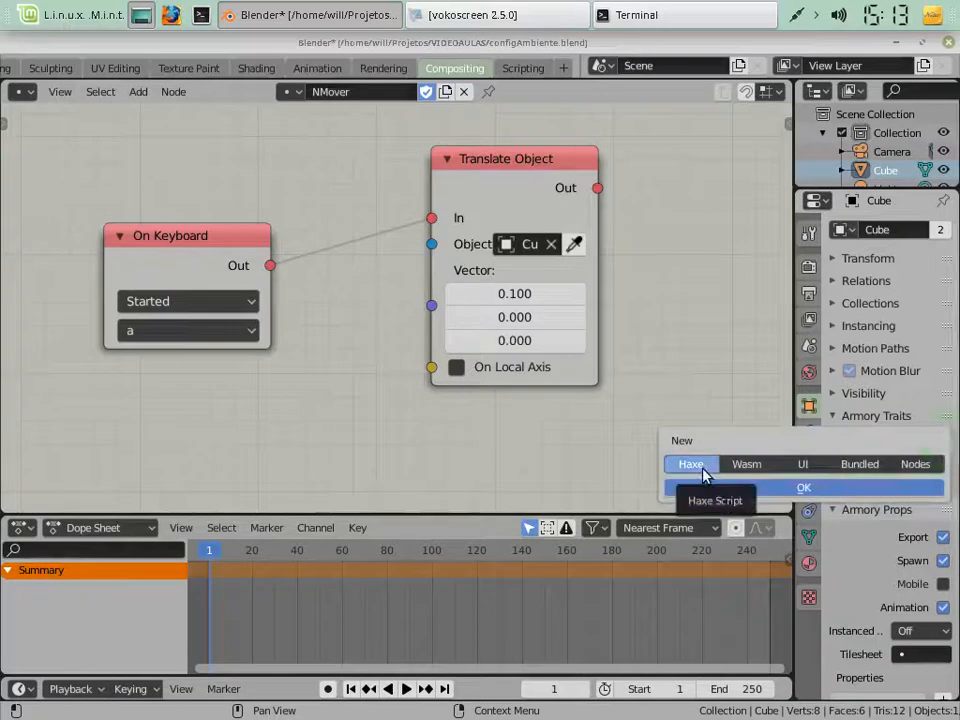
click(918, 464)
click(855, 488)
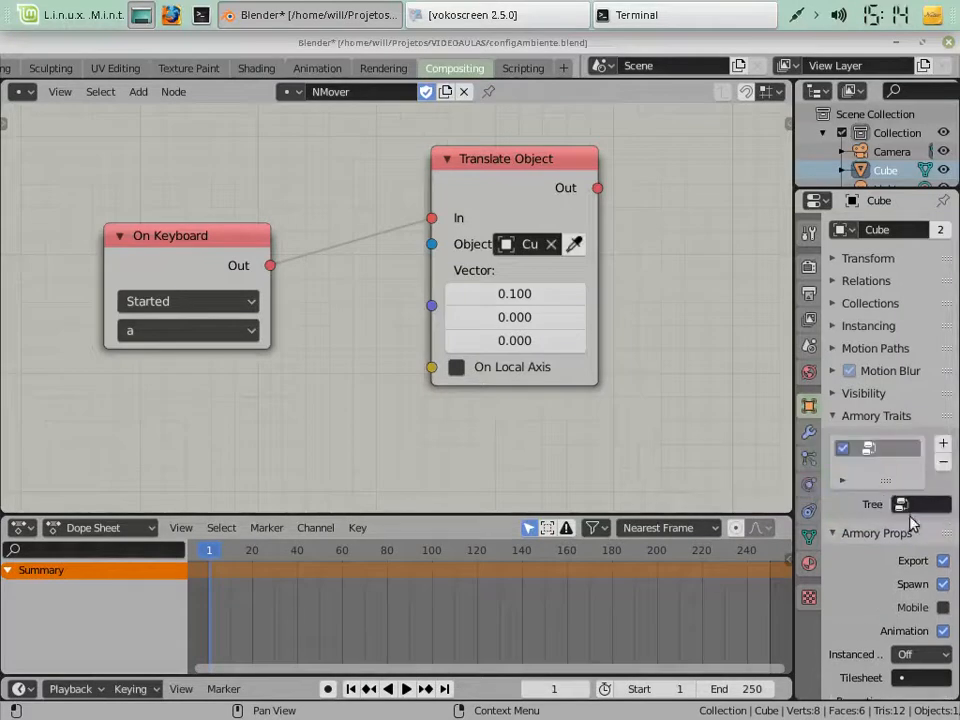
click(901, 505)
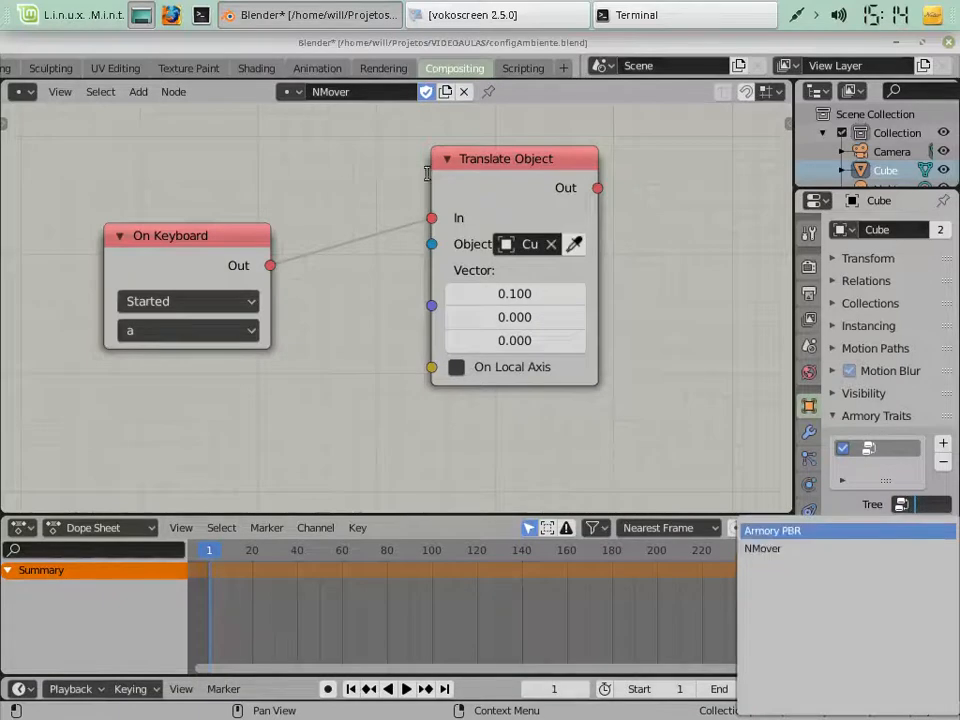
click(770, 551)
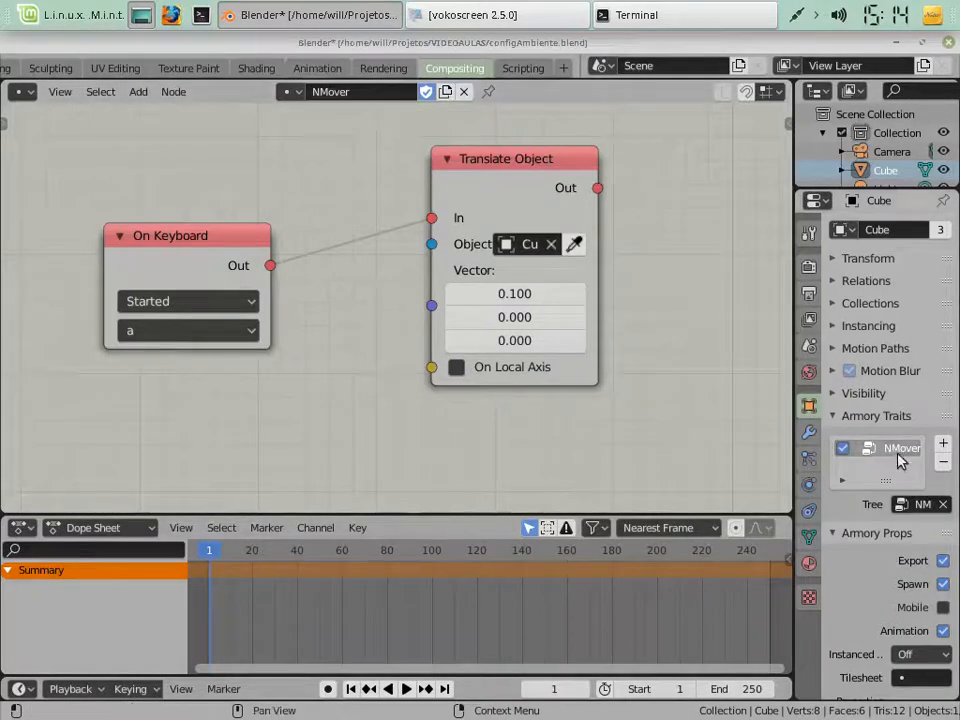
click(905, 505)
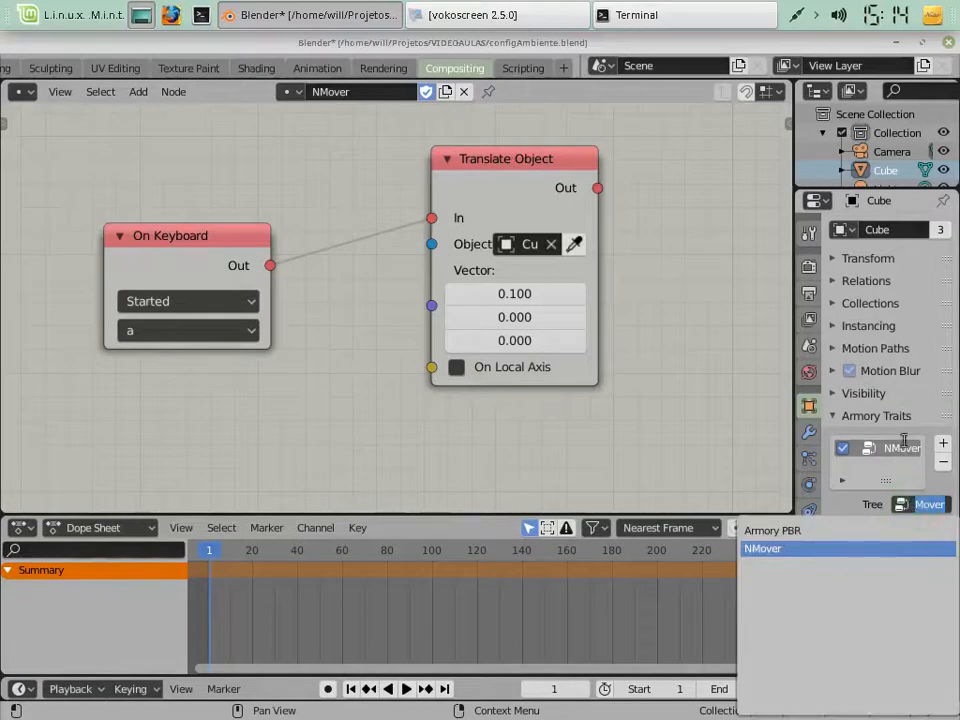
click(860, 513)
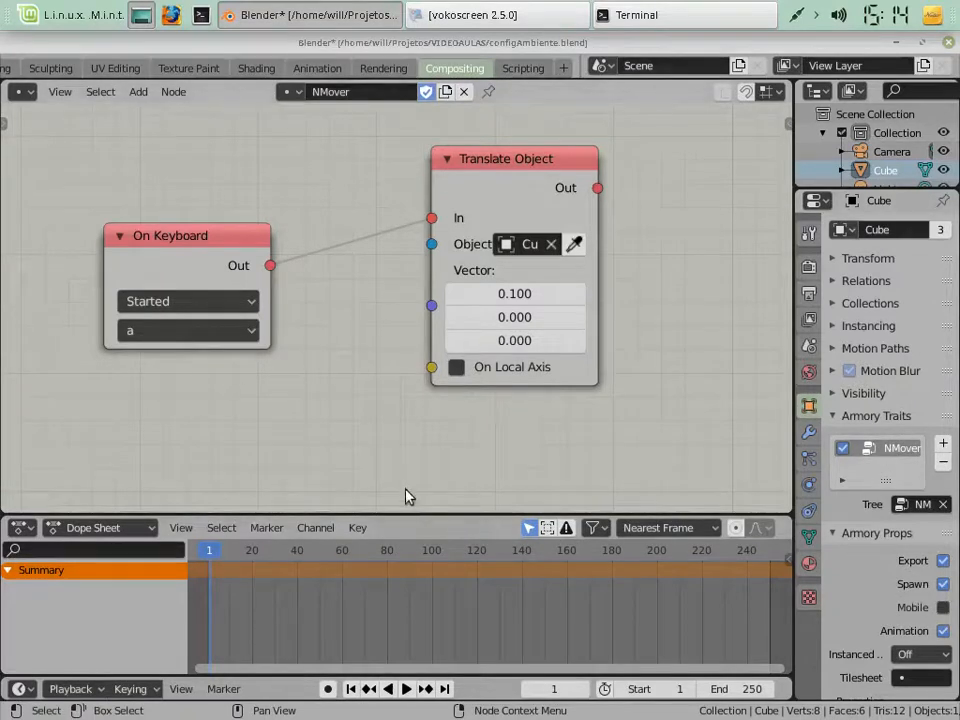
Display the render properties, run the scene in the Armory player to test the cube's movement, and close the player window
click(809, 272)
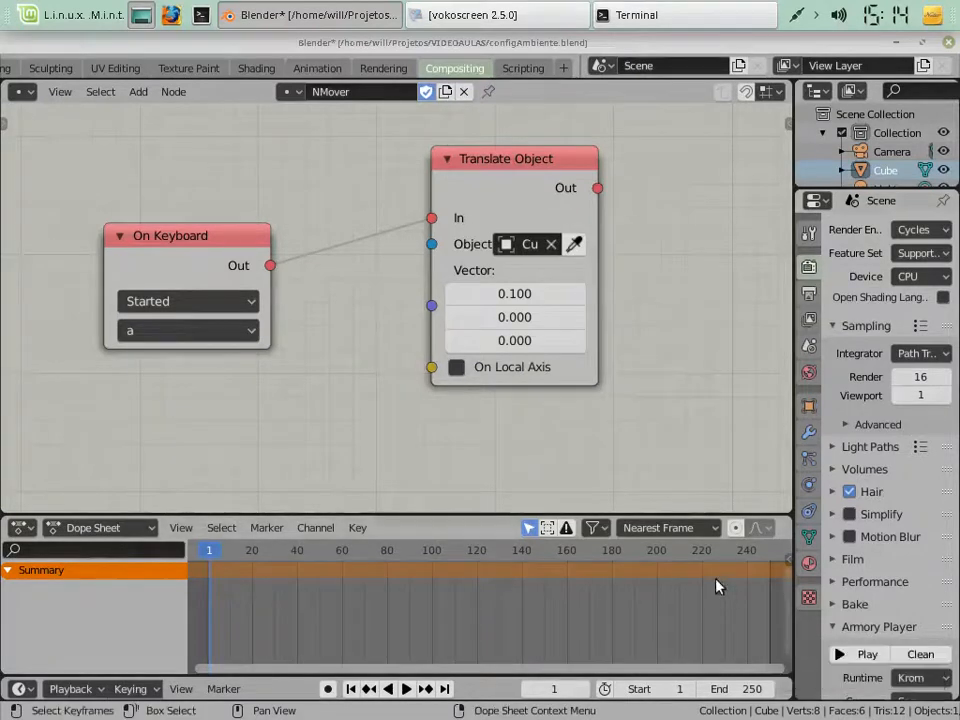
key(F5)
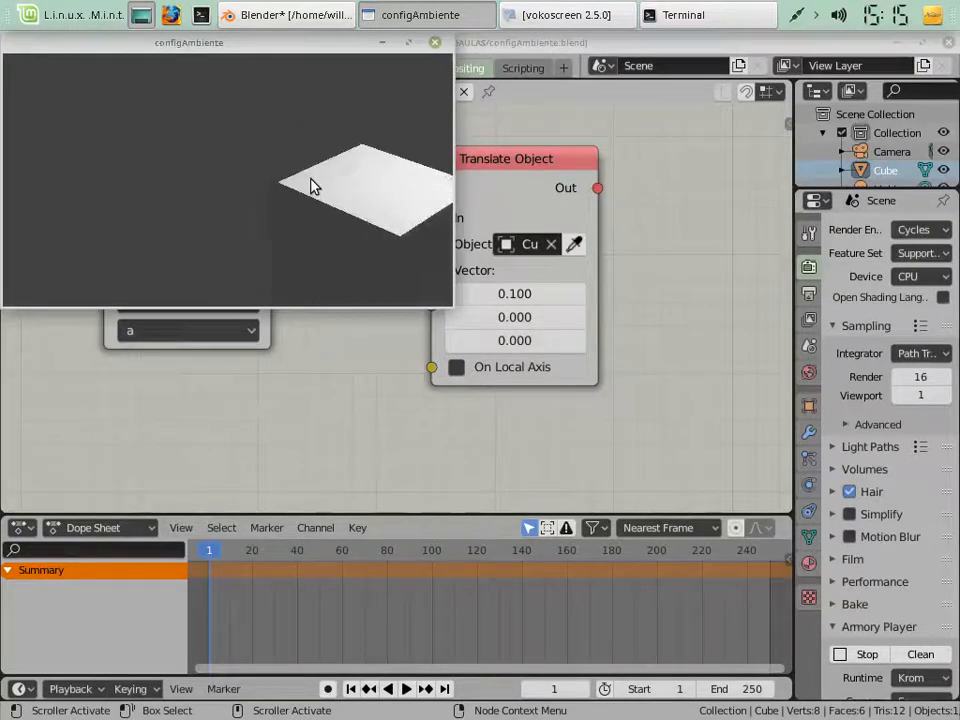
click(436, 44)
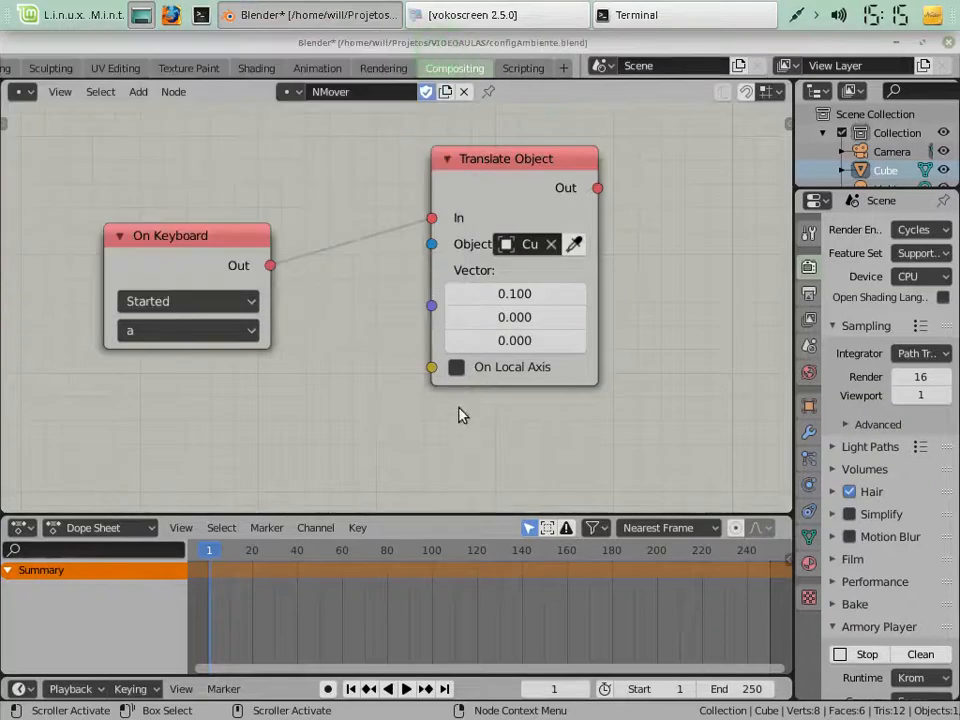
Set Translate Object's vector to 0 on X and 0.1 on Y
click(578, 321)
click(455, 294)
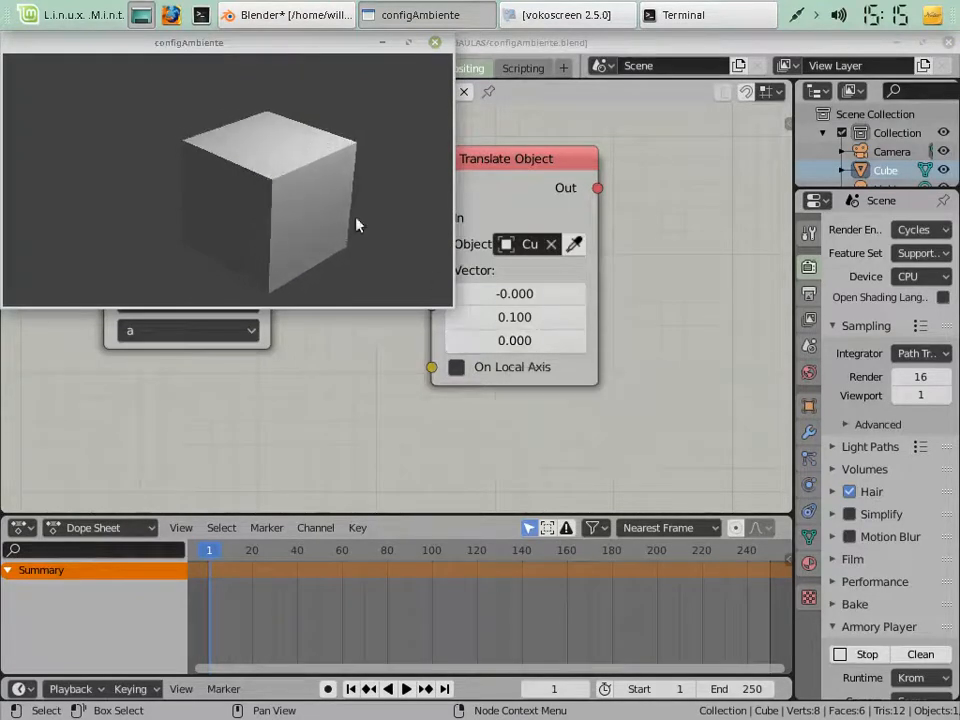
Close the open player window, then clean the Armory project and run the scene again
click(435, 43)
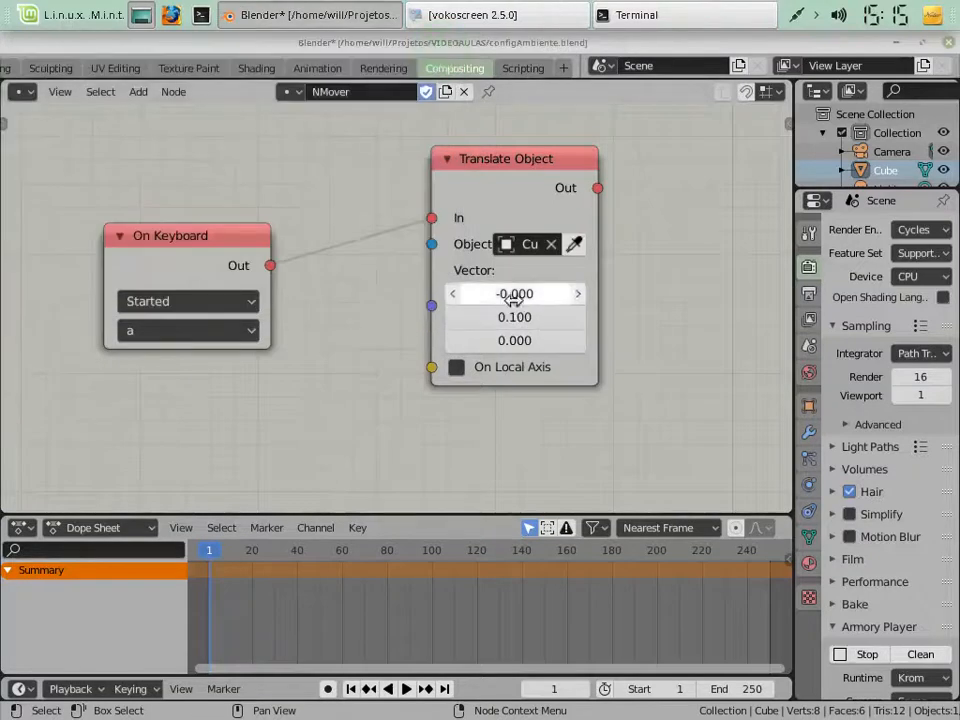
click(514, 176)
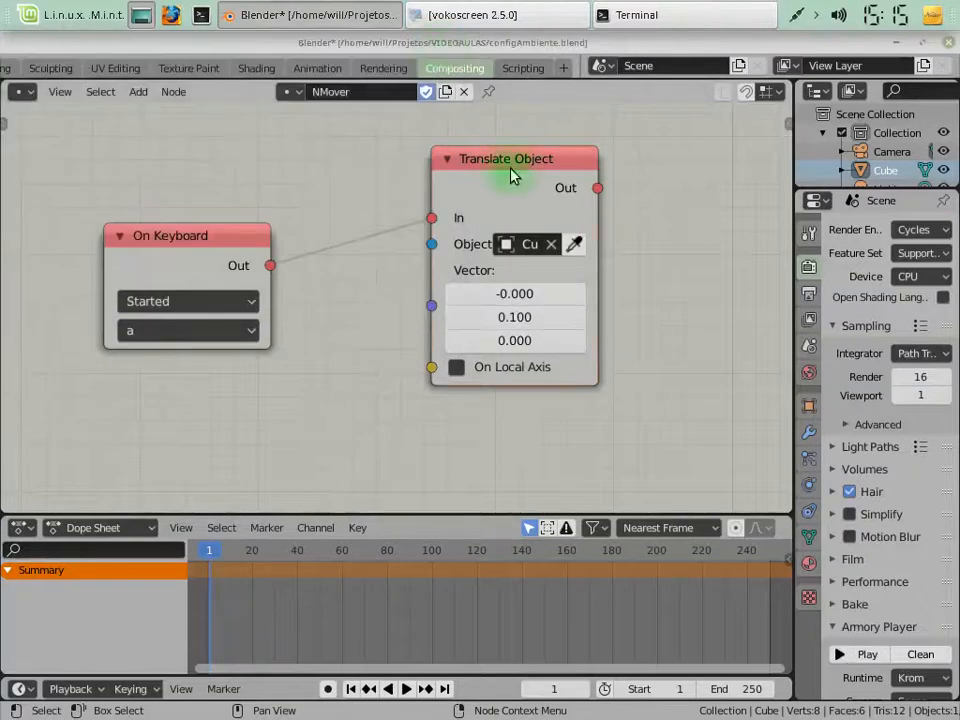
click(917, 655)
click(915, 655)
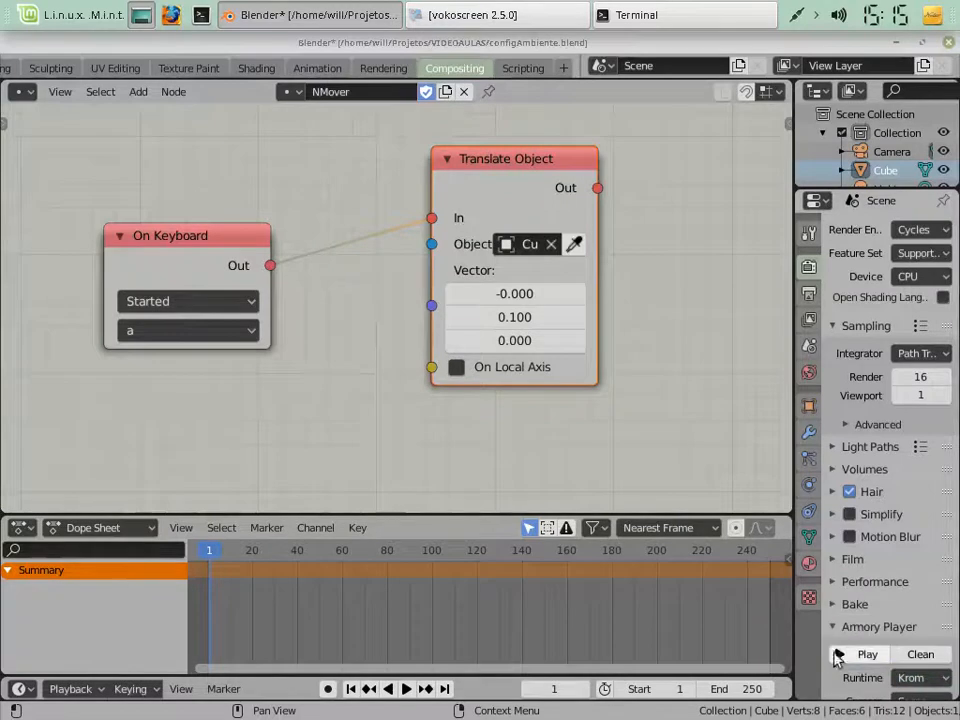
click(852, 656)
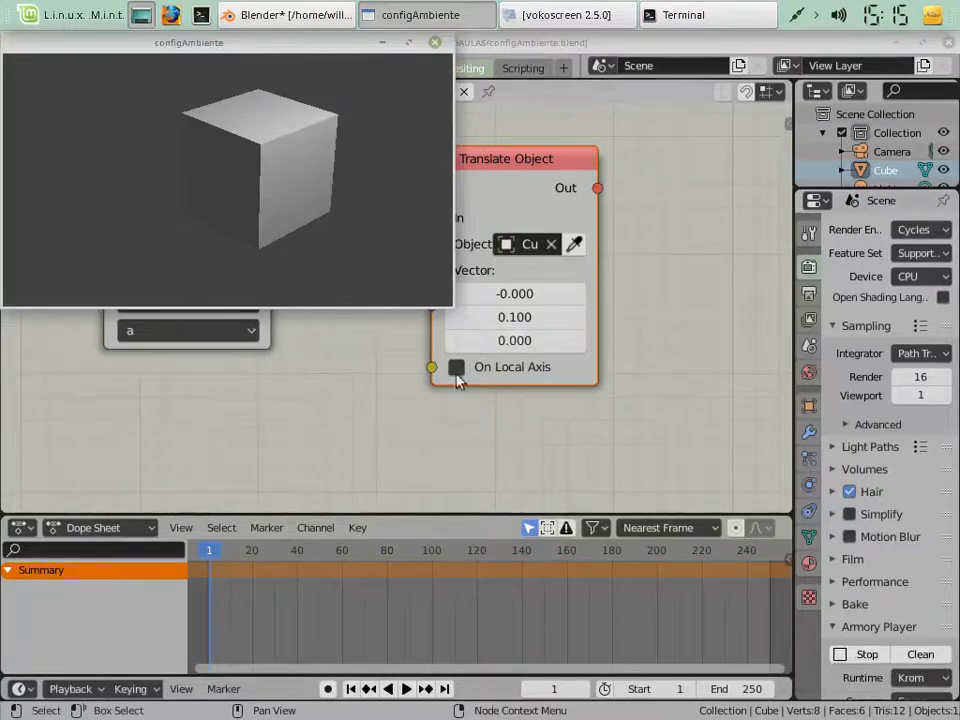
Return to the configAmbiente player window and move the cube along positive Y with the a key
click(500, 188)
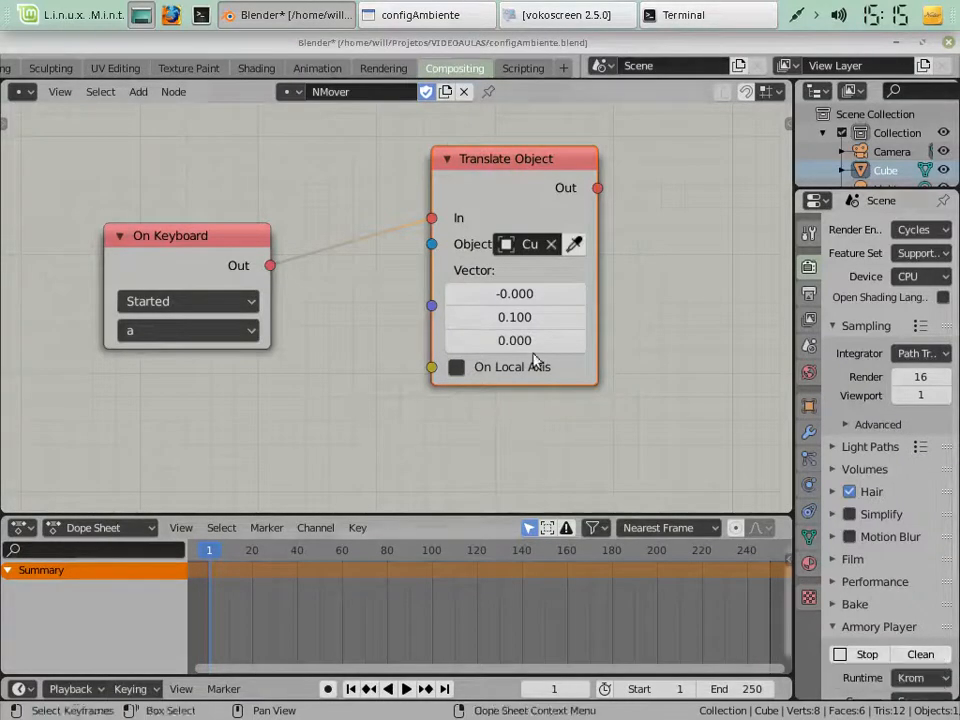
click(420, 13)
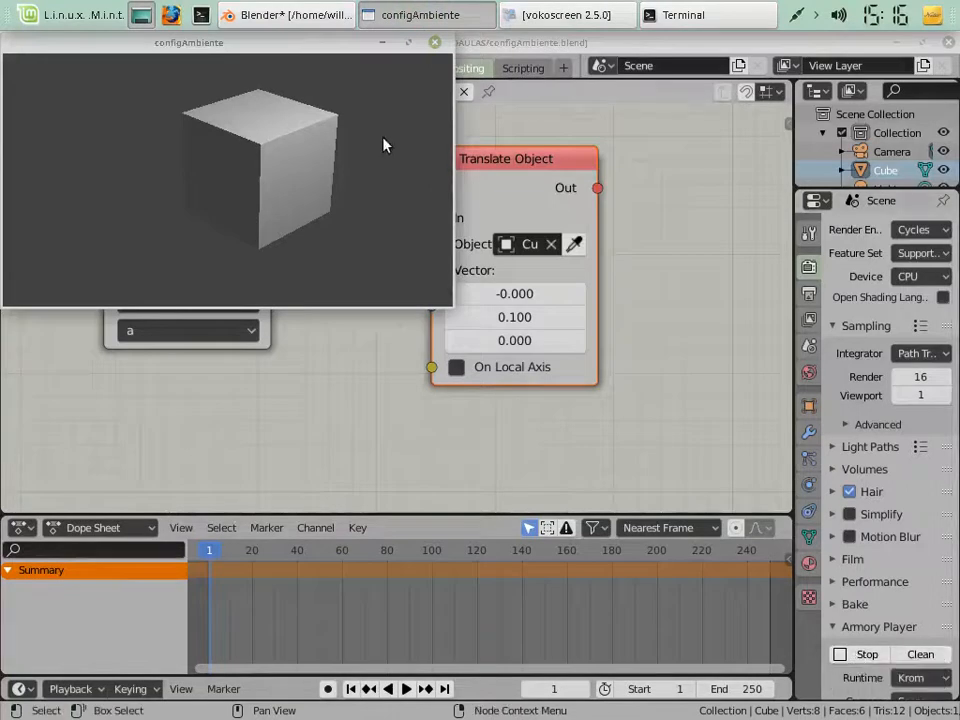
key(a)
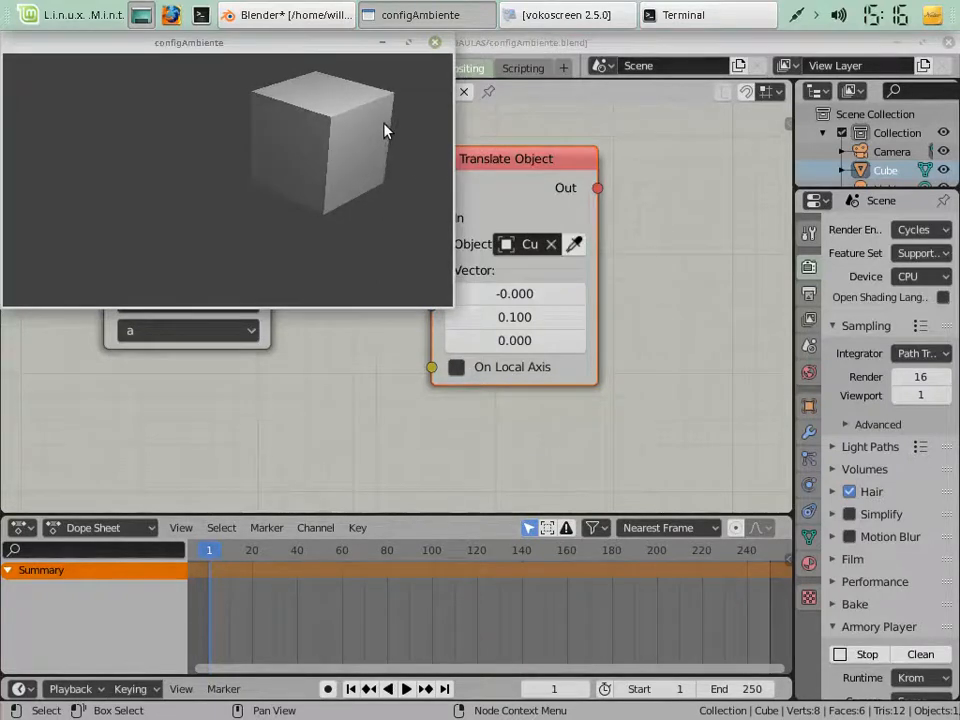
Set Translate Object's Y vector value to -0.1 and stop the running Armory player
click(440, 333)
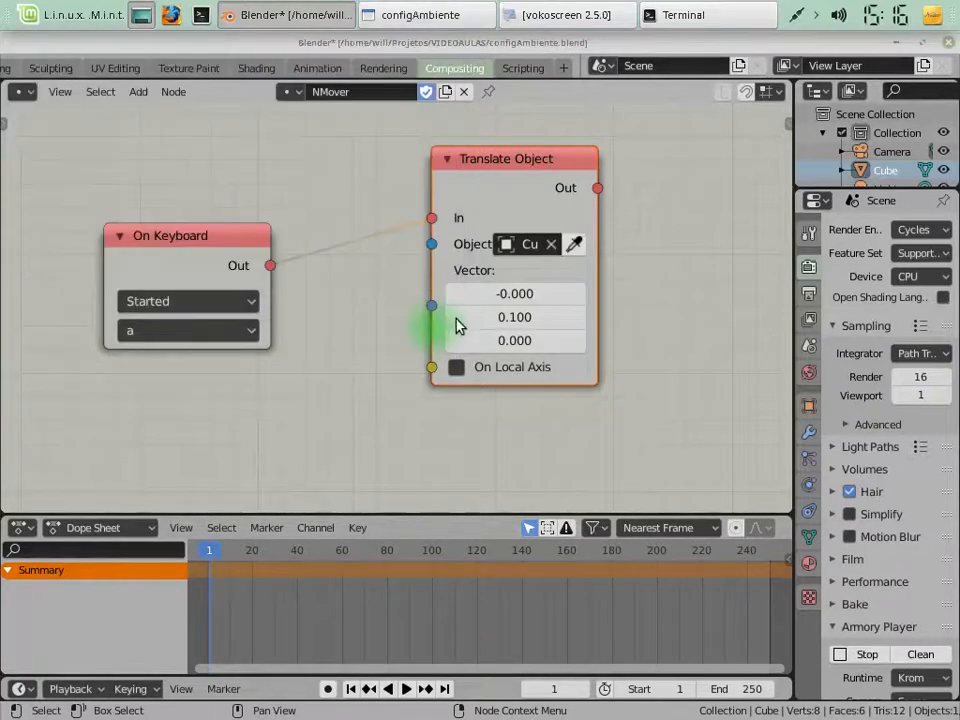
click(455, 319)
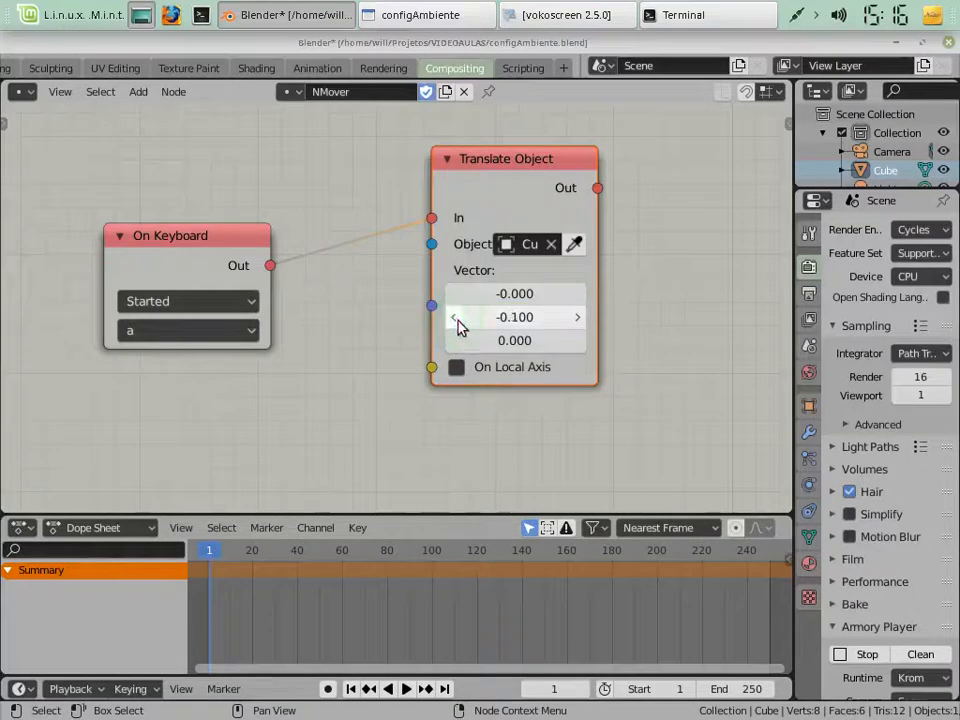
click(850, 654)
Clean the Armory project and rerun the scene to test the cube's negative Y movement with the a key
click(904, 658)
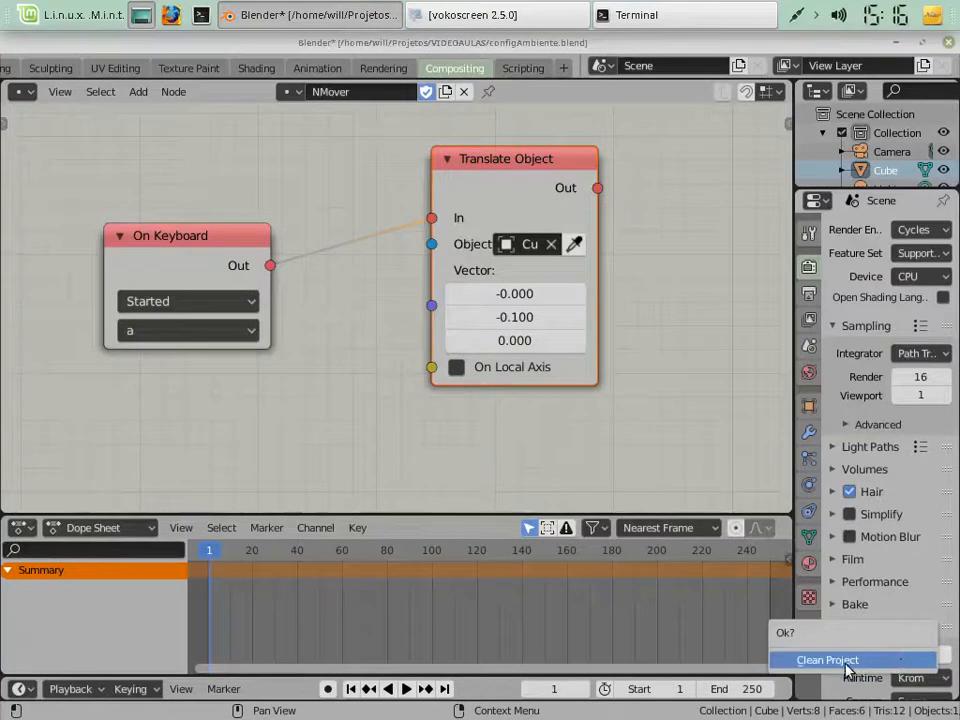
click(848, 661)
click(861, 656)
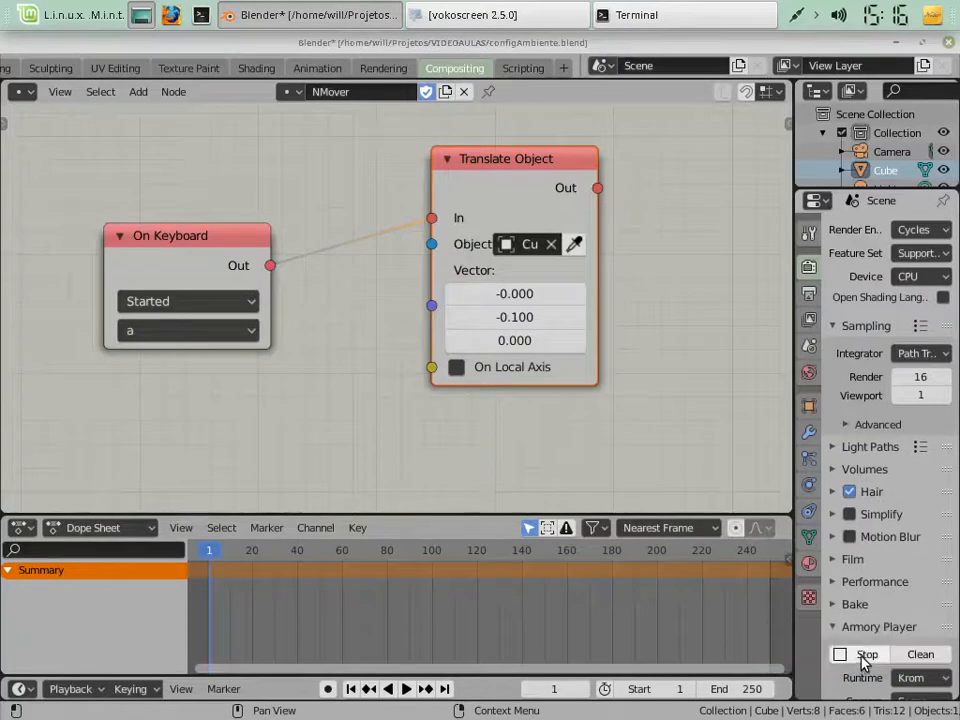
key(a)
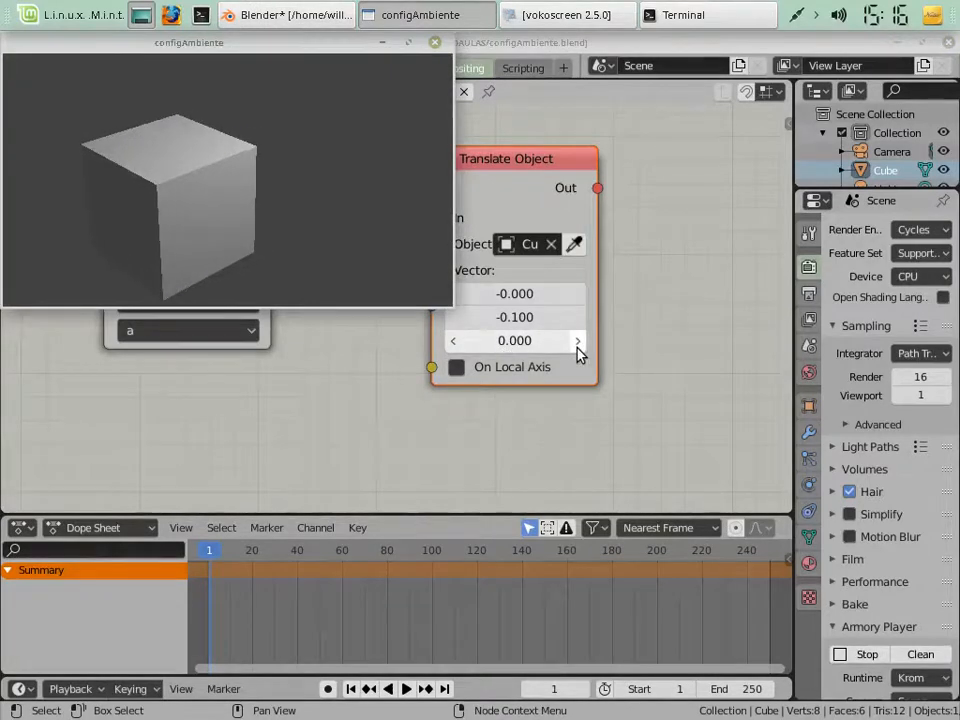
Set Translate Object's Z vector value to 0.1 and relaunch the Armory player, closing its window after the run
click(578, 341)
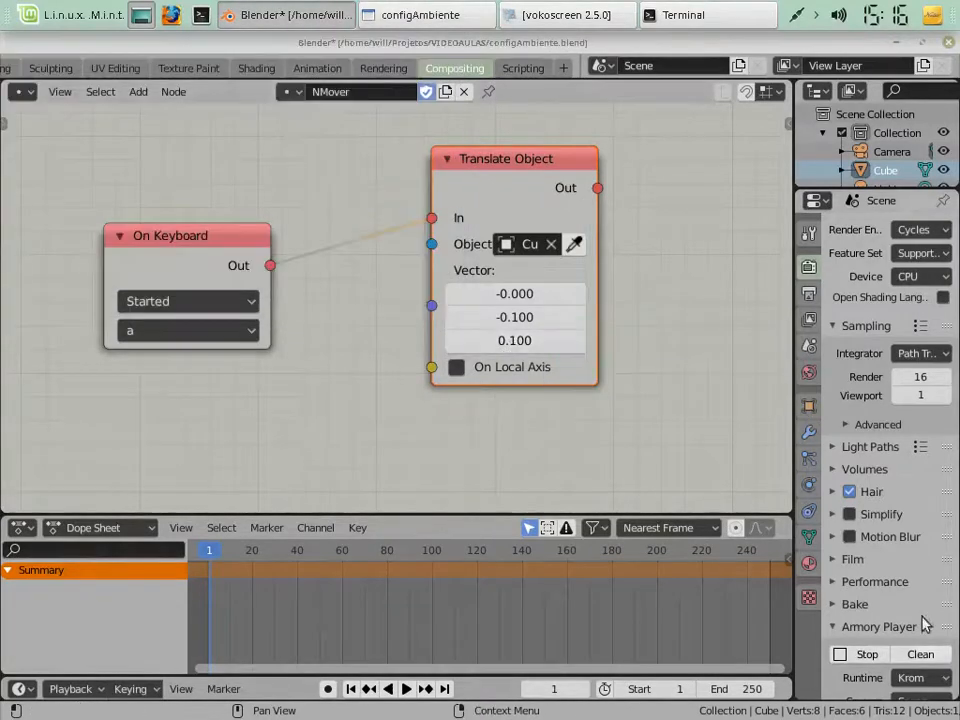
click(921, 654)
click(870, 664)
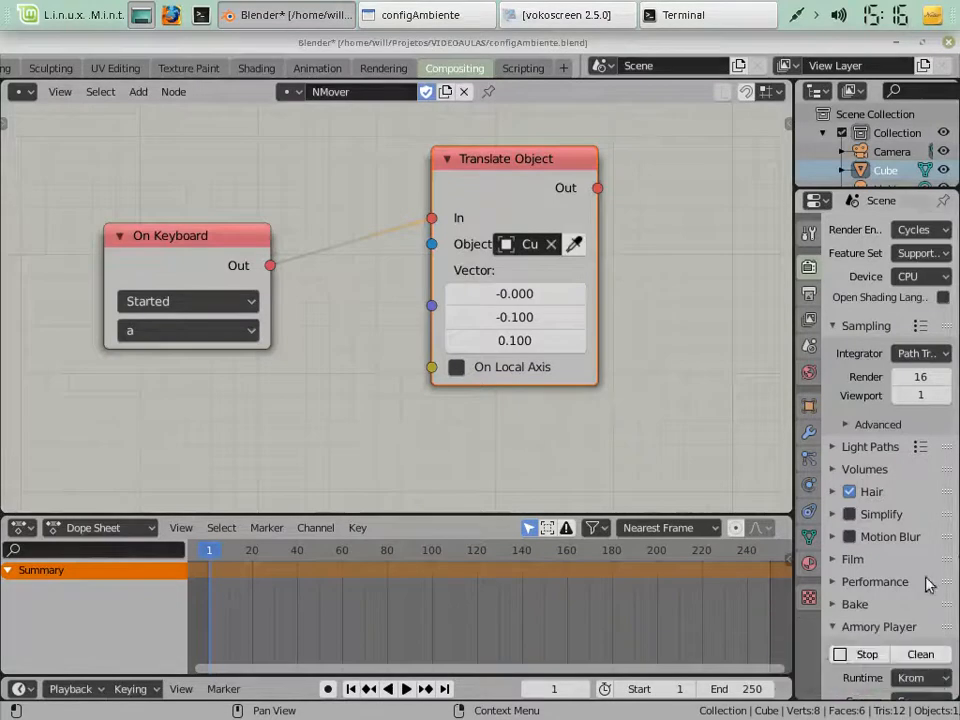
click(849, 656)
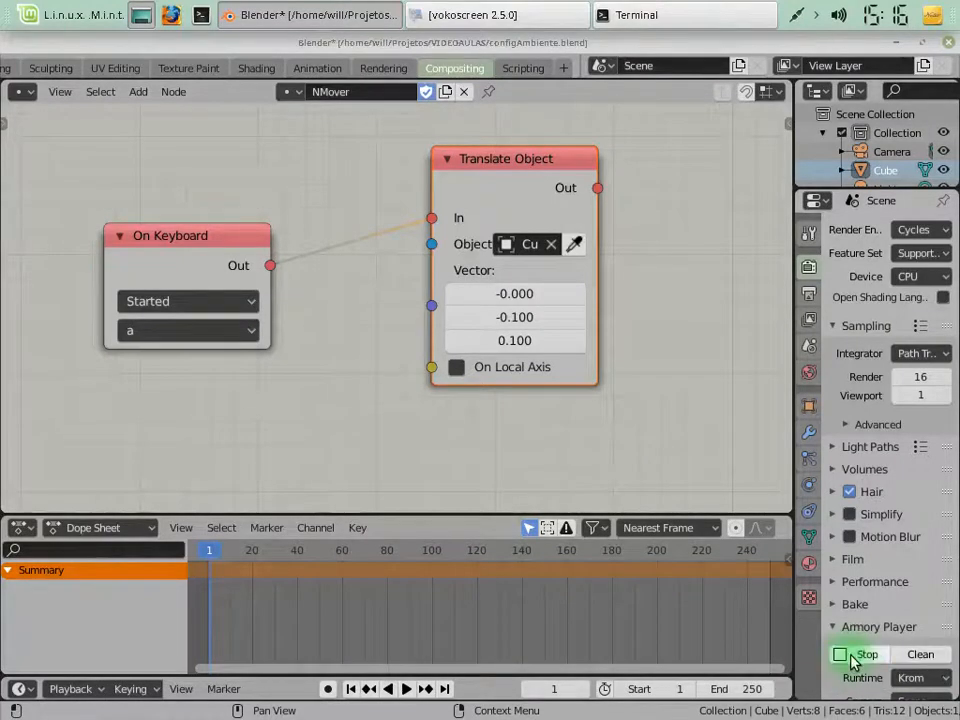
click(852, 658)
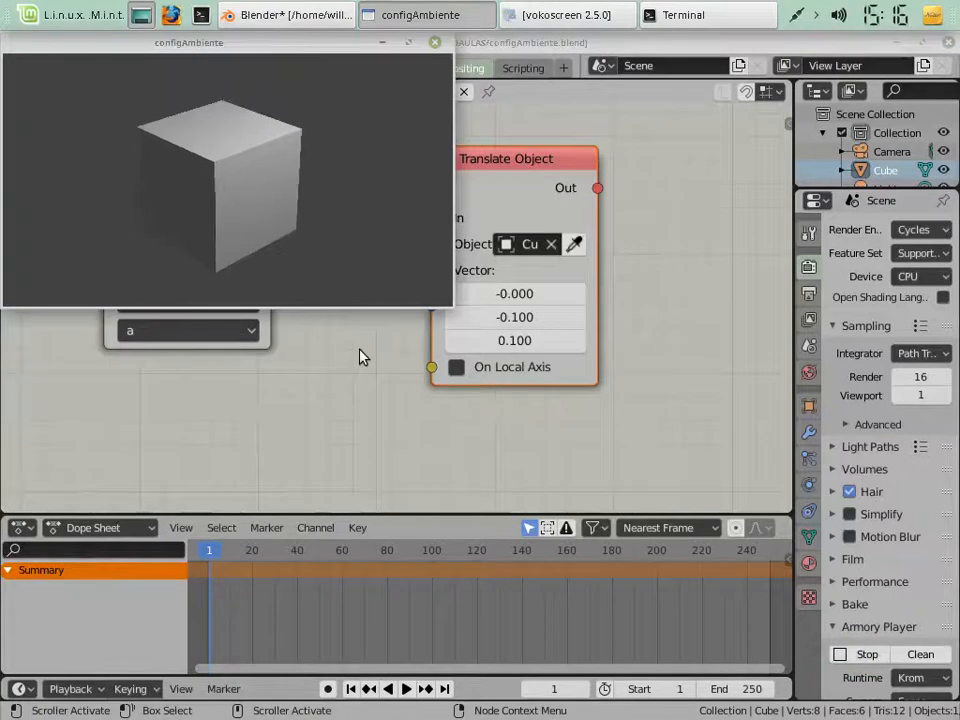
click(434, 42)
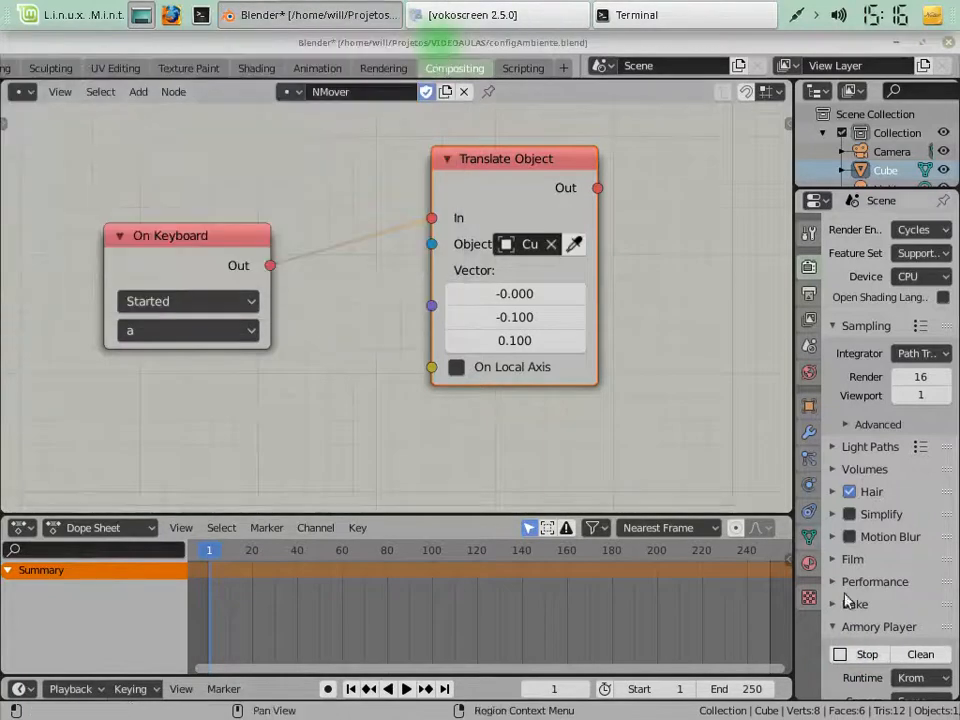
Clean the Armory project and rerun the scene to test the combined Y and Z movement with the a key, then close the player
click(920, 656)
click(855, 669)
click(853, 660)
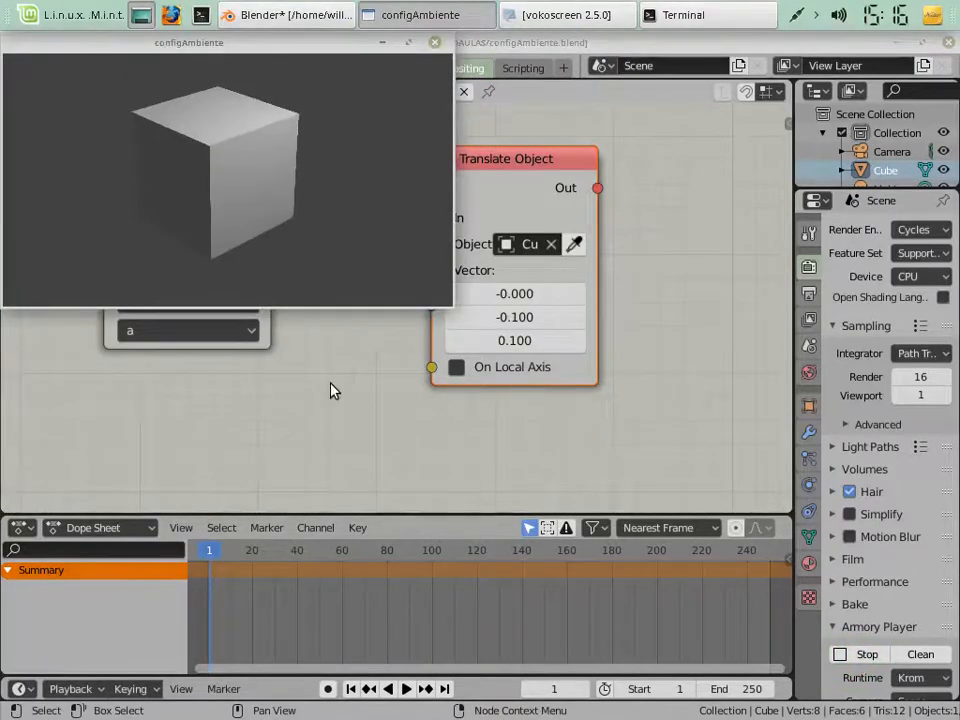
key(a)
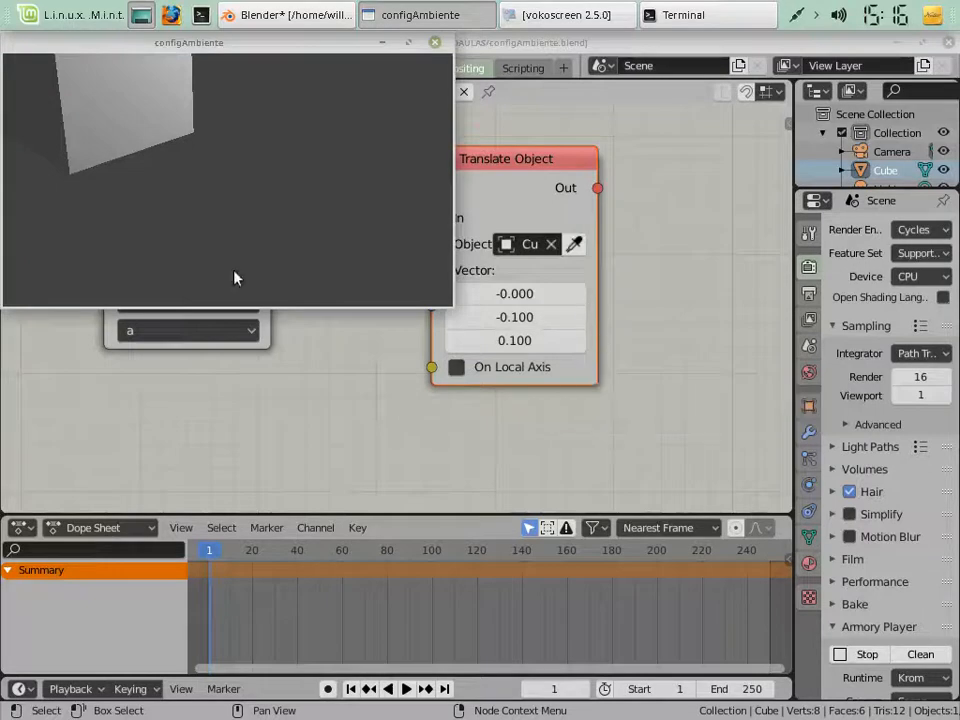
click(384, 243)
click(435, 42)
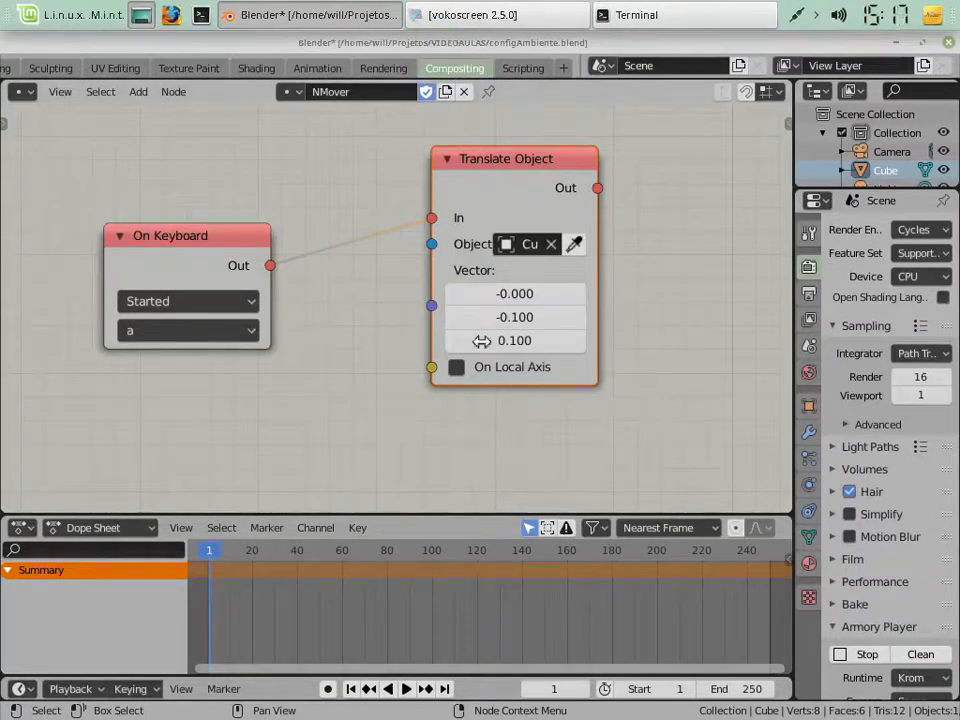
Switch to the Layout workspace to show the Cube in the 3D viewport
scroll(121, 72, up, 2)
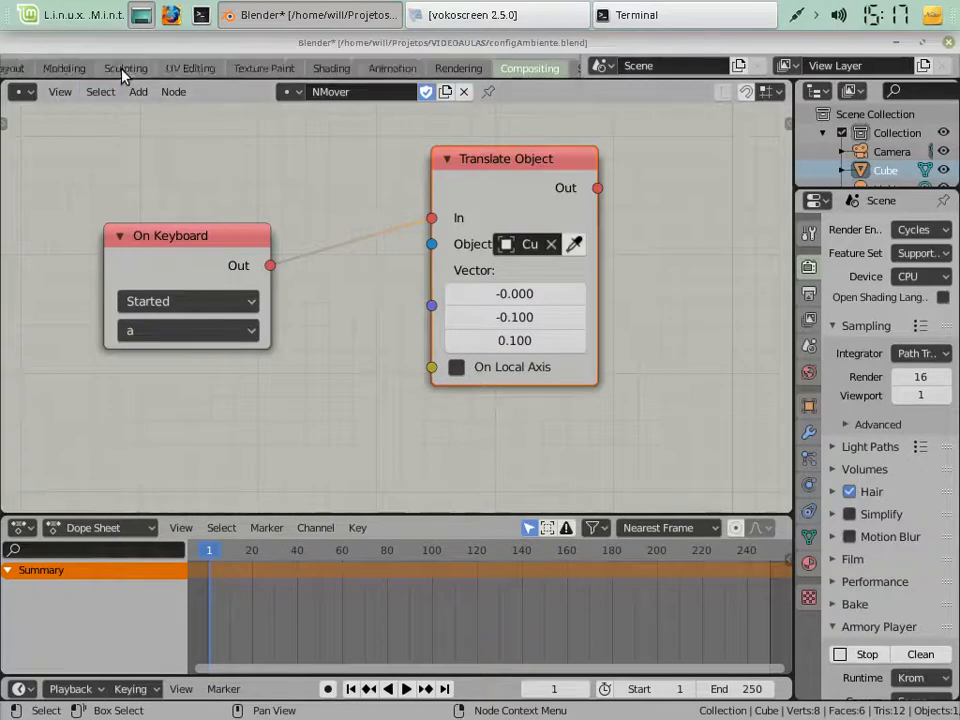
scroll(121, 72, up, 3)
click(261, 72)
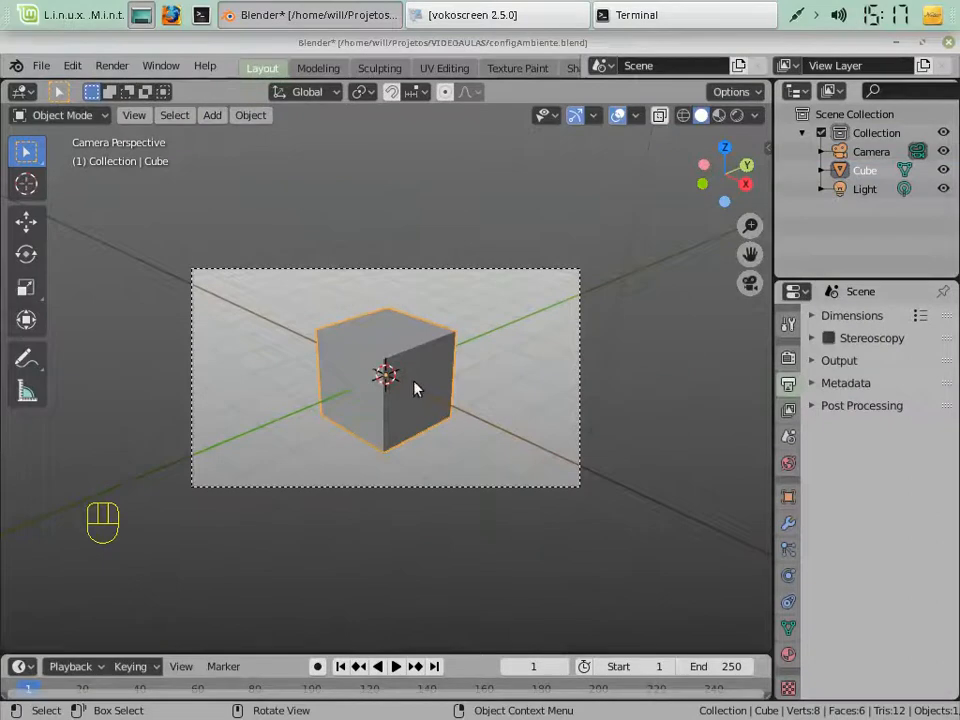
Examine the Cube from the top, front and right orthographic views and from an orbited perspective view
key(KP_7)
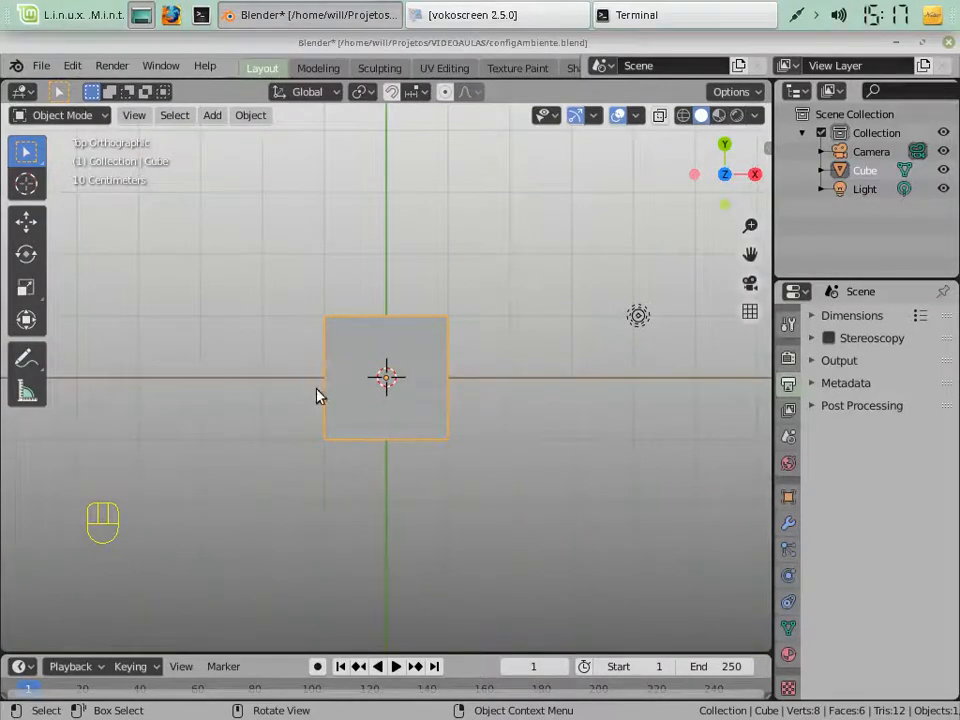
key(KP_1)
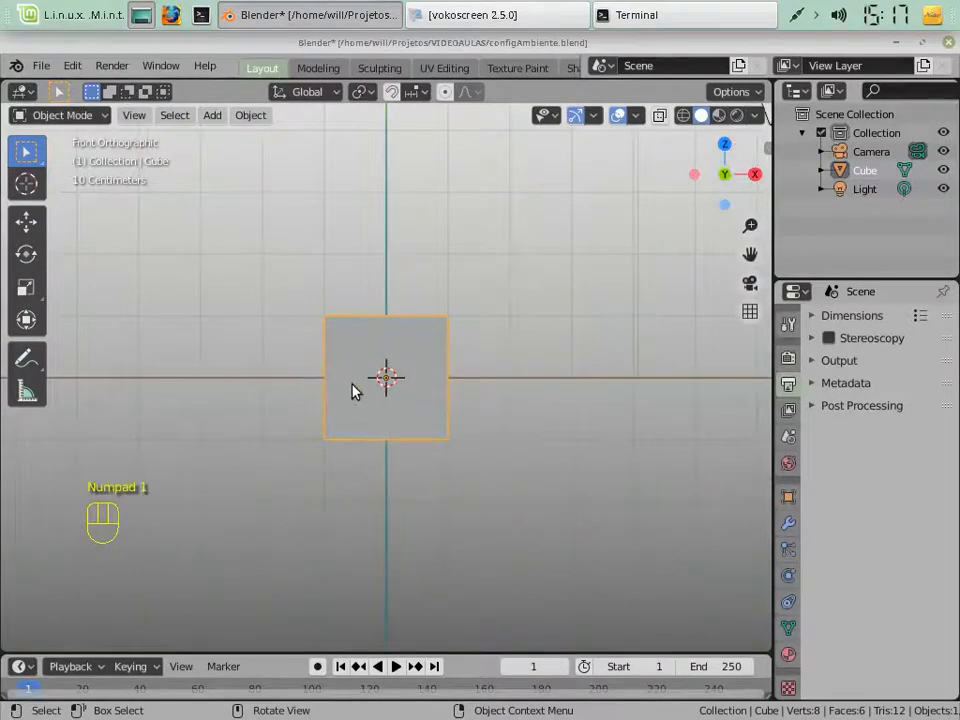
key(KP_3)
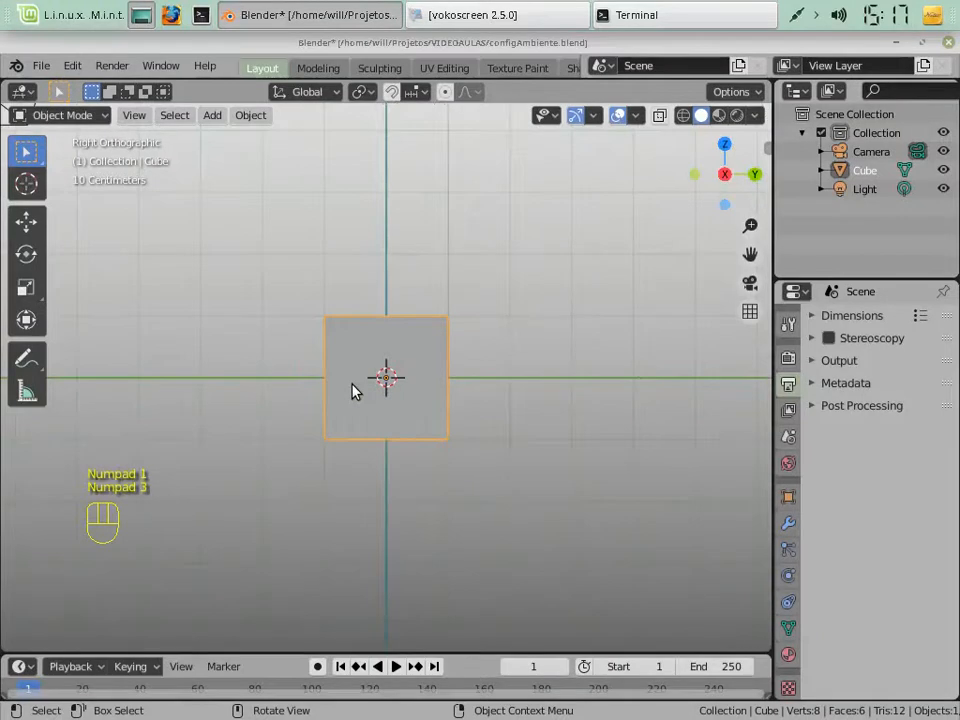
key(KP_8)
key(KP_4)
key(KP_4)
key(KP_4)
key(KP_4)
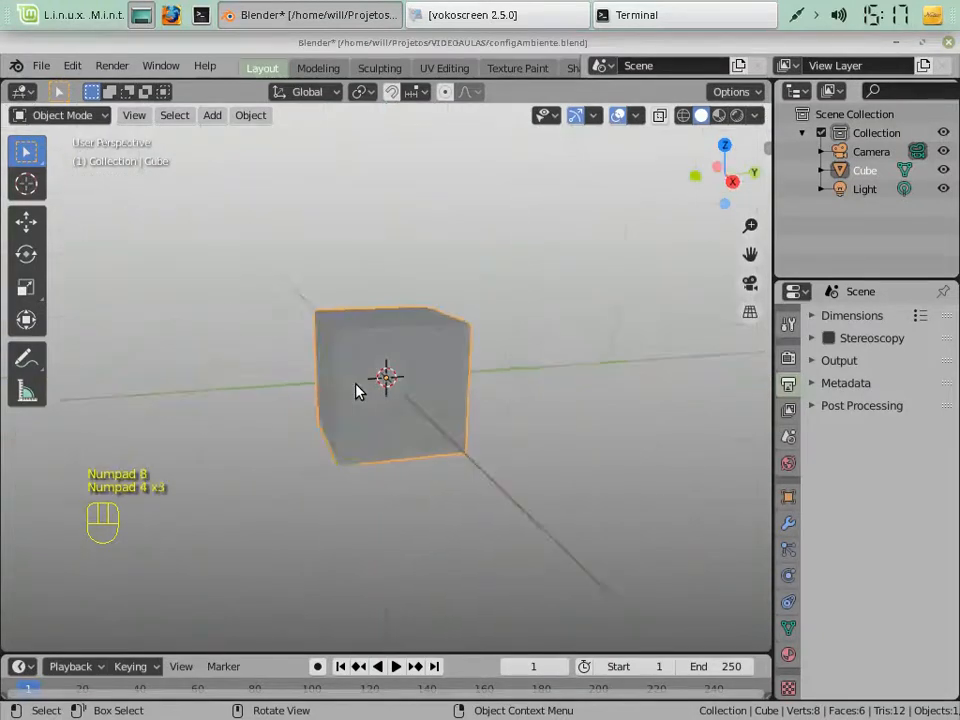
key(KP_8)
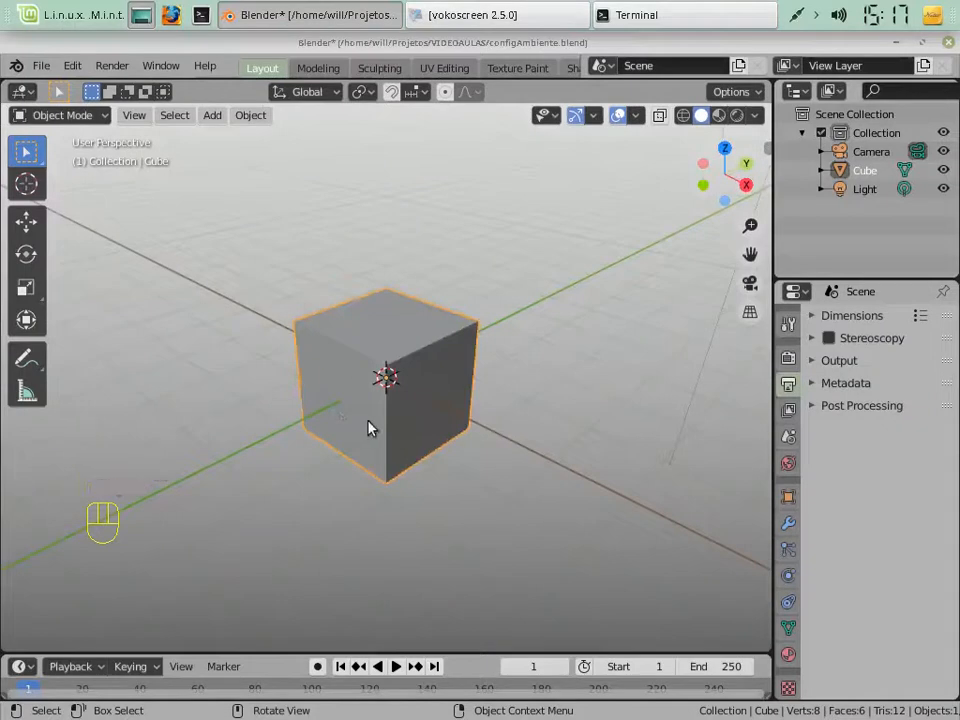
key(Tab)
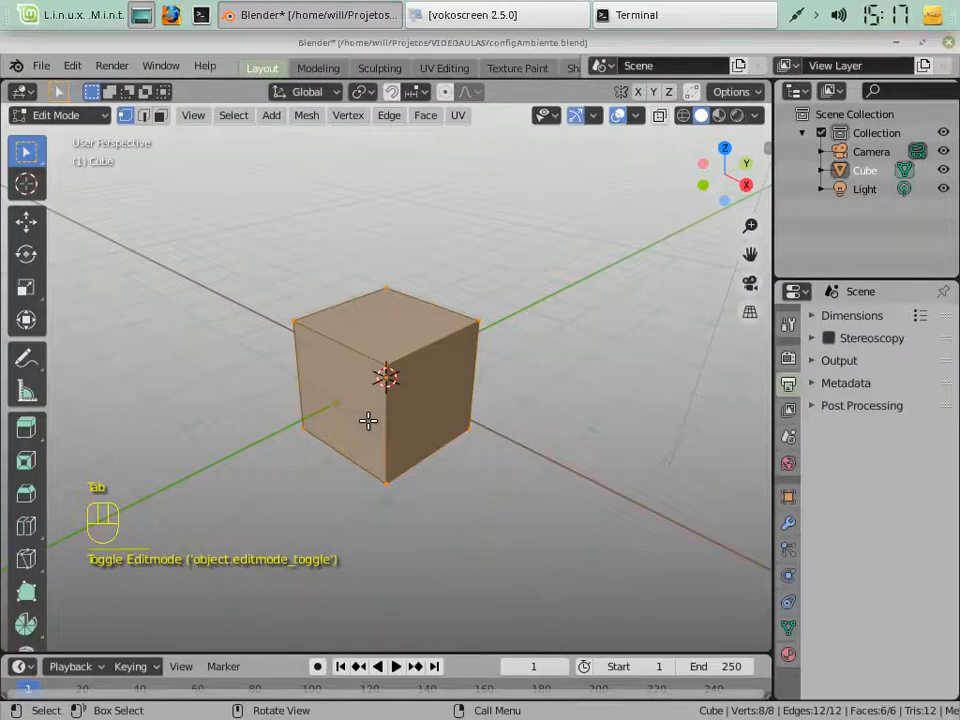
key(Tab)
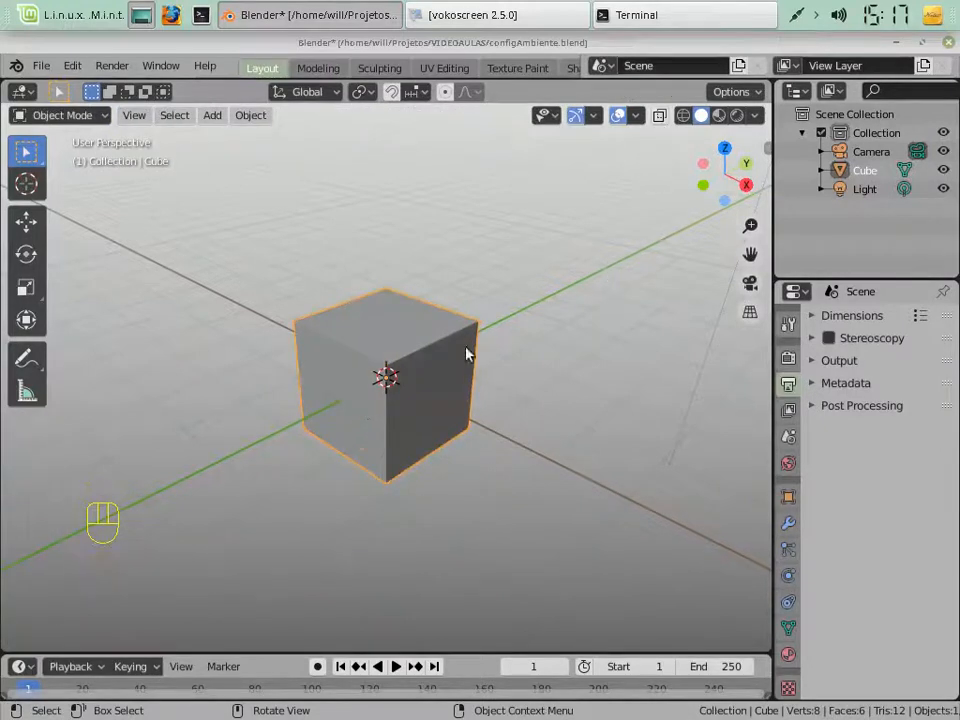
key(Tab)
key(Tab)
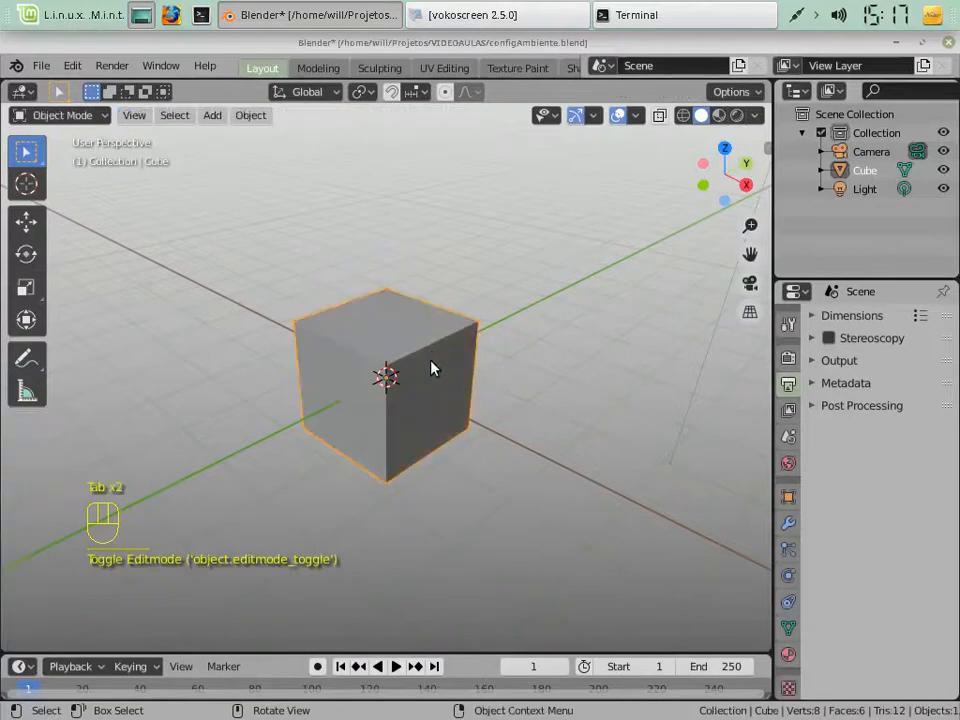
Rotate the Cube 45° about the global Z axis from the top view
click(418, 369)
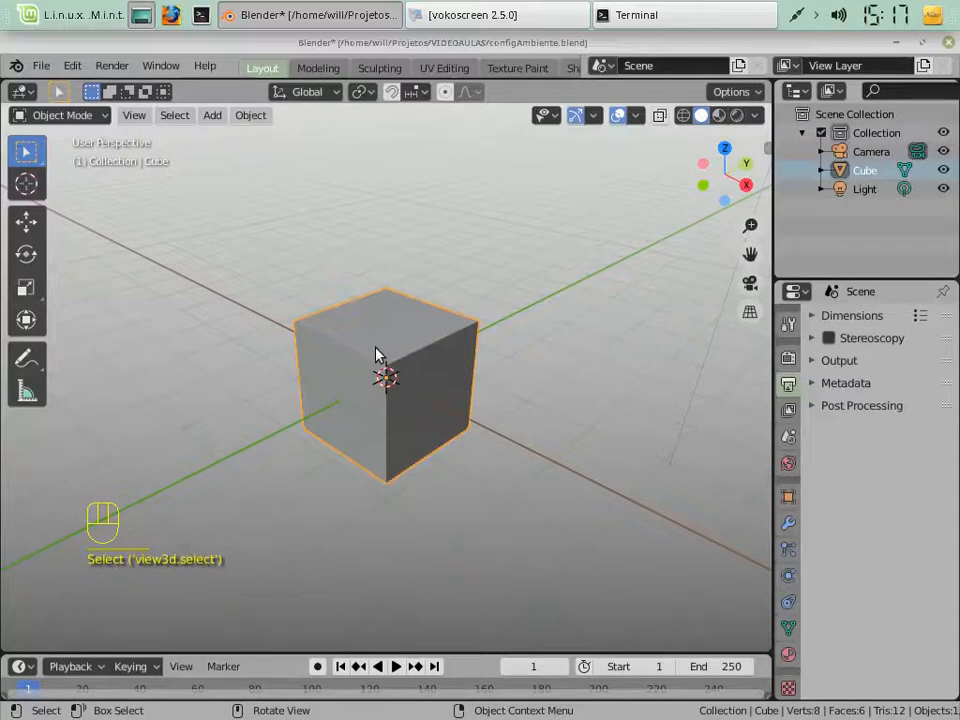
key(KP_7)
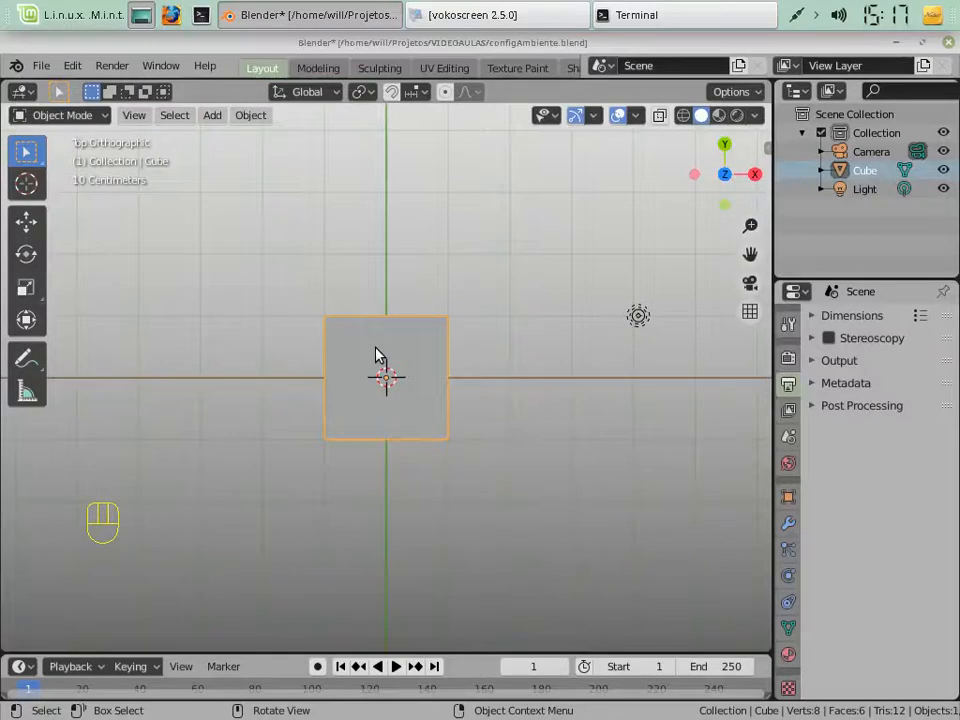
key(r)
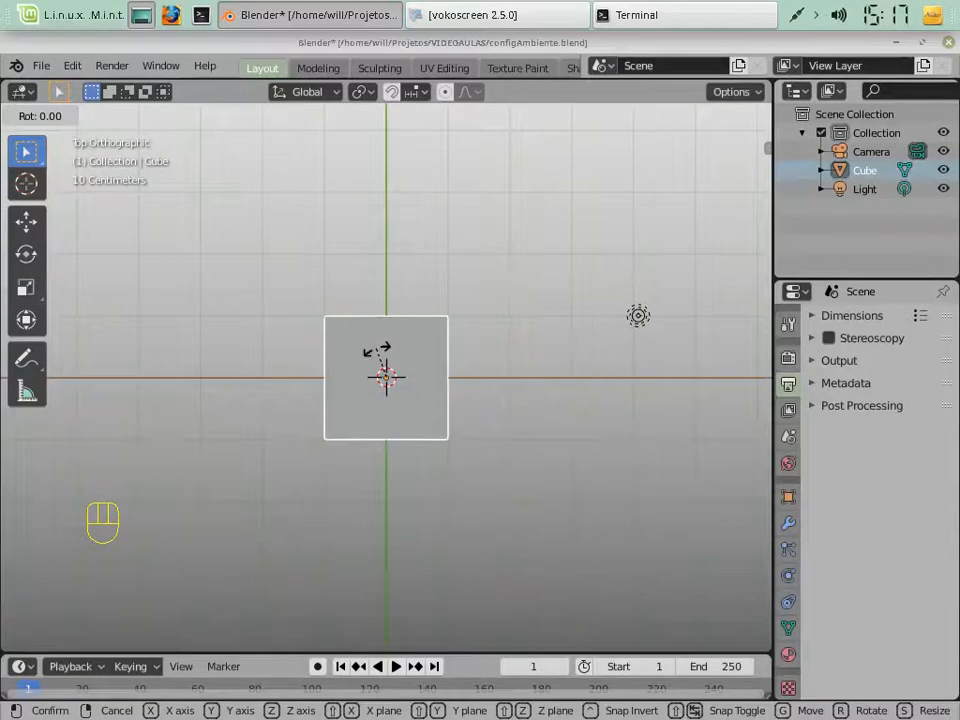
key(z)
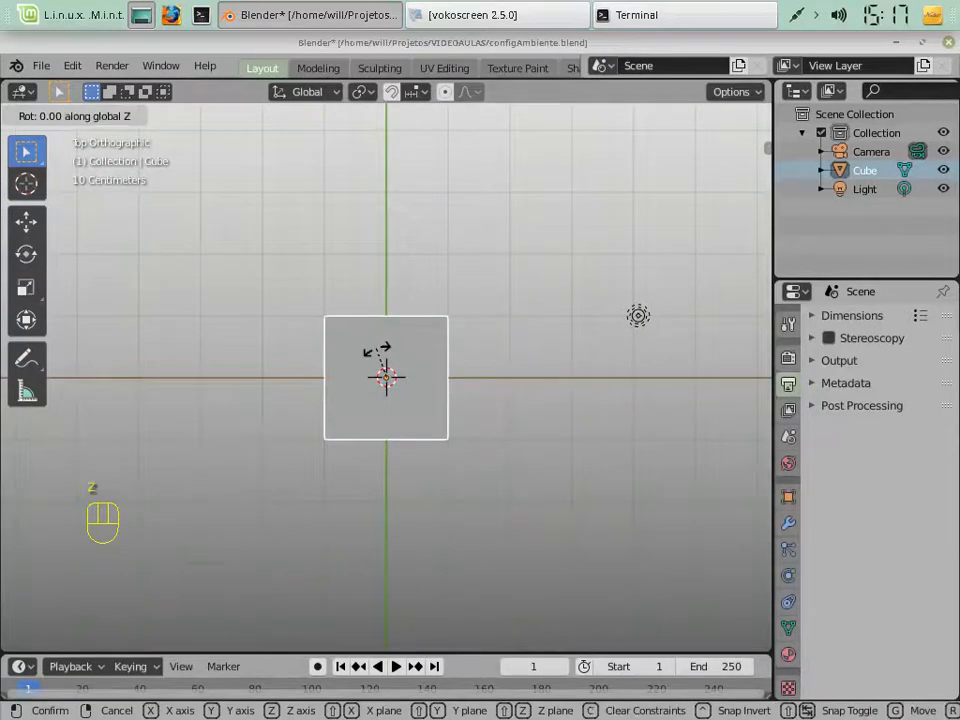
key(KP_4)
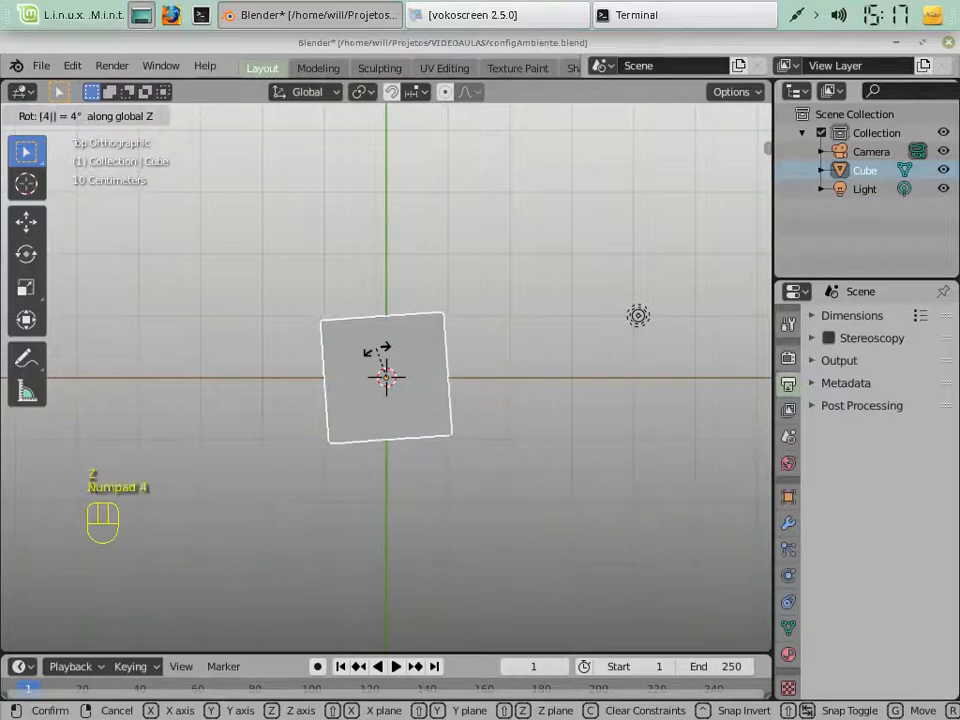
key(KP_5)
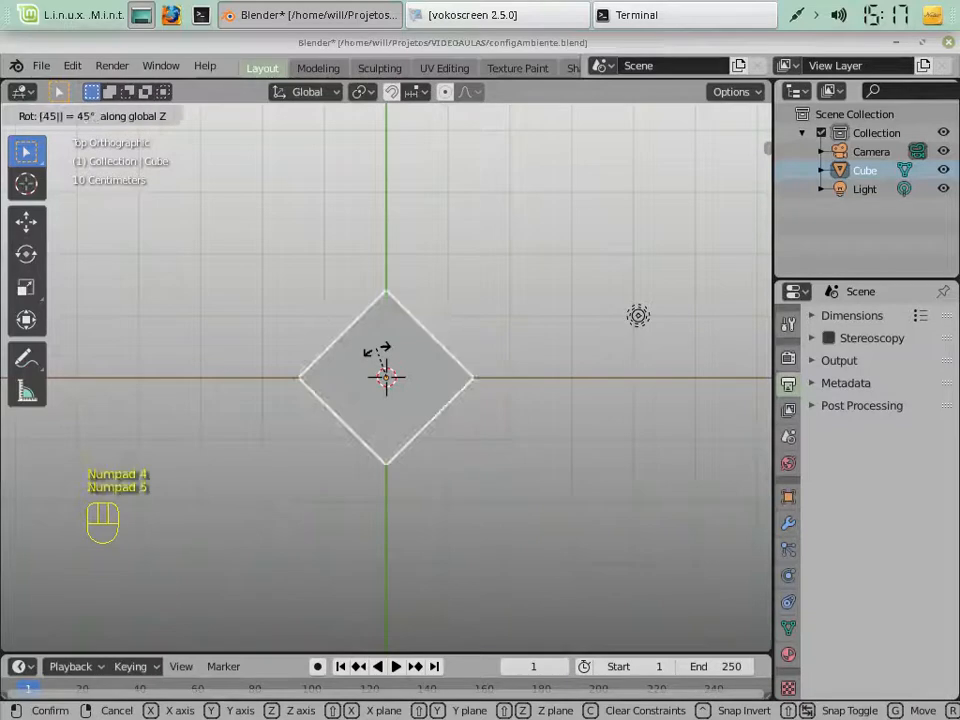
key(Return)
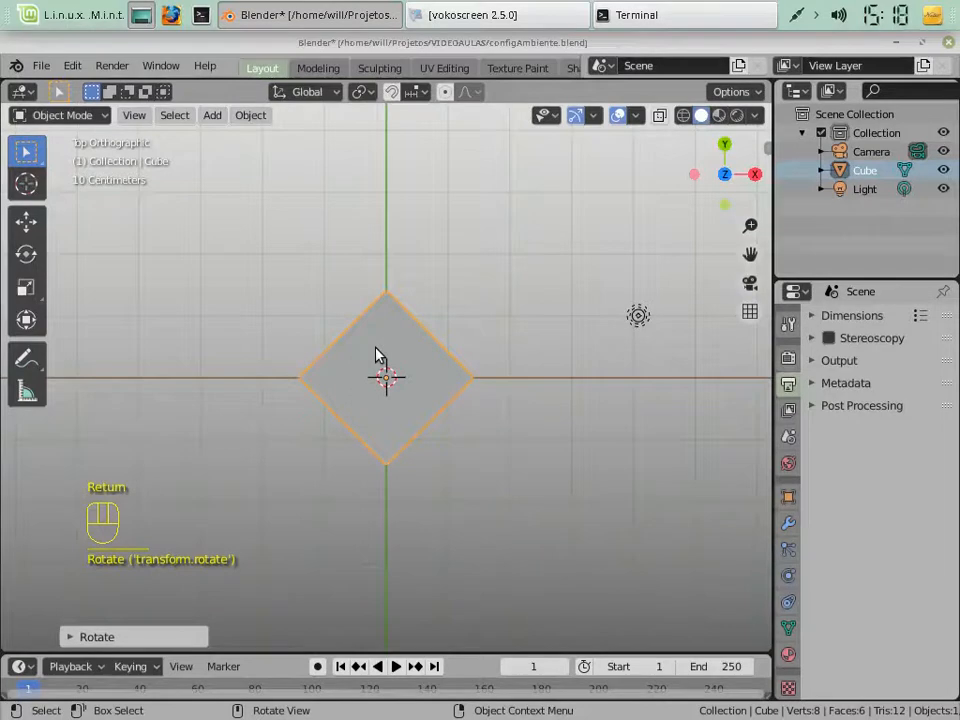
key(KP_2)
key(KP_2)
key(KP_2)
key(KP_2)
key(KP_2)
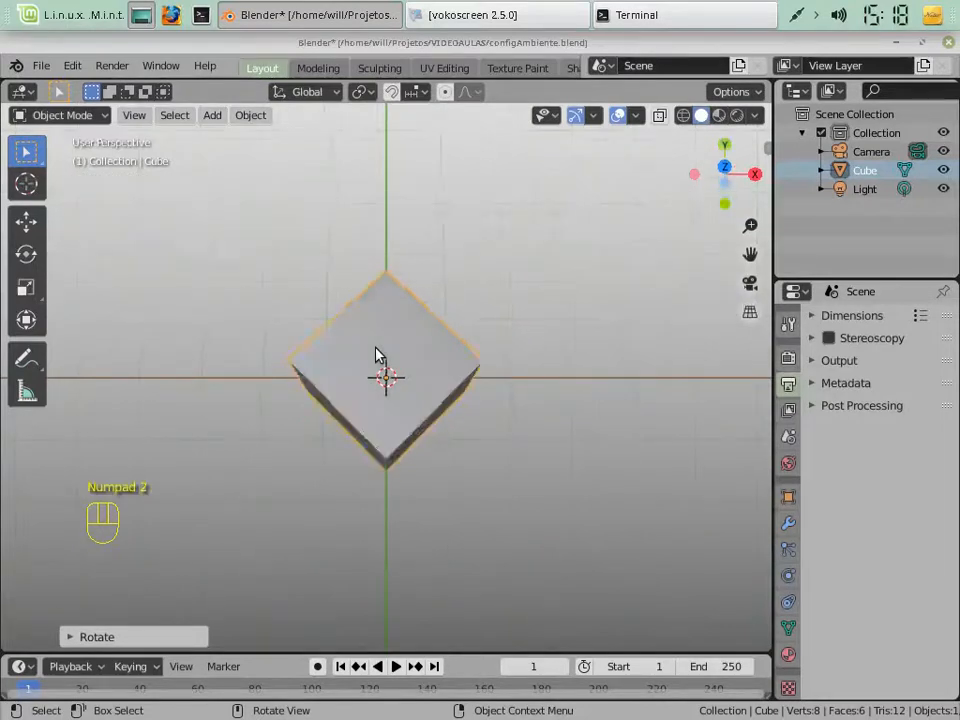
key(KP_6)
key(KP_6)
key(KP_6)
key(KP_6)
key(KP_6)
key(KP_6)
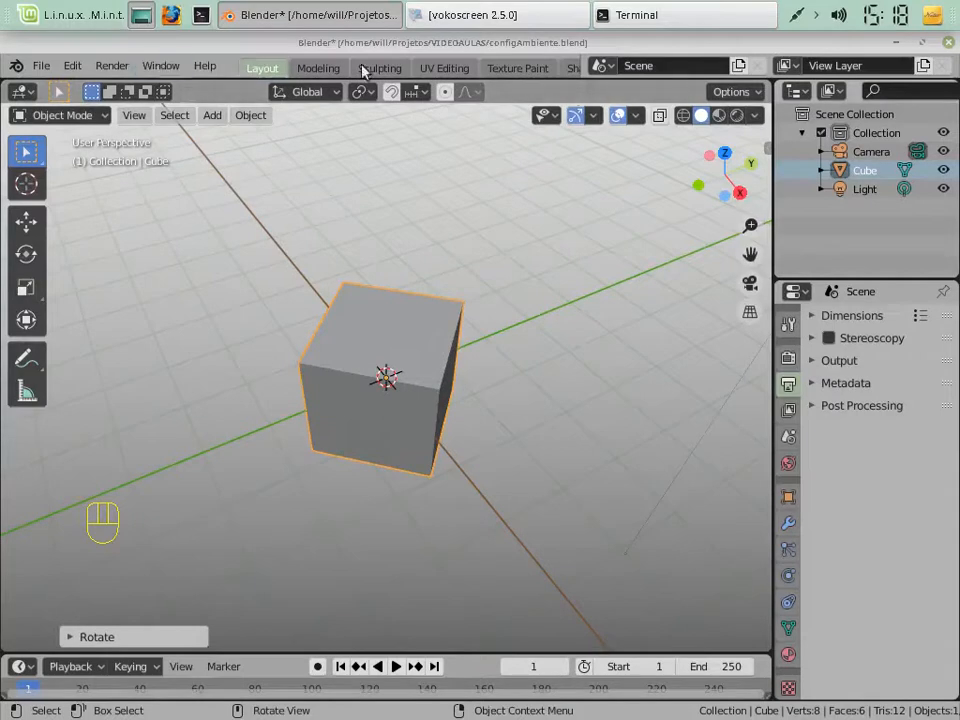
In the Compositing workspace, enable On Local Axis on the Translate Object node and set its vector to X 0.1, Y 0, Z 0
scroll(480, 78, down, 5)
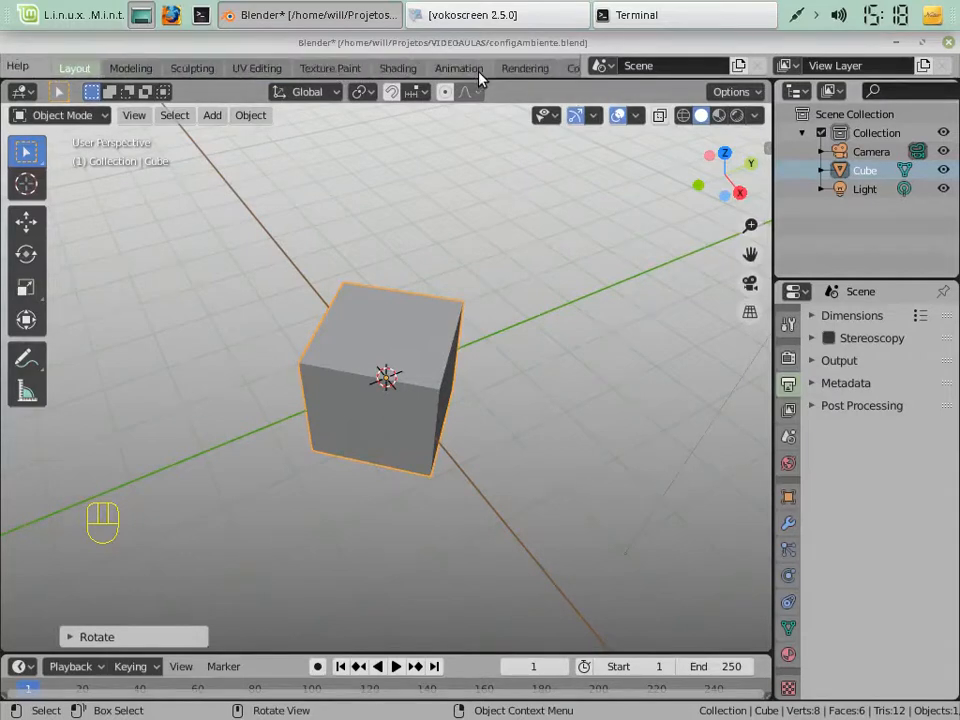
click(472, 72)
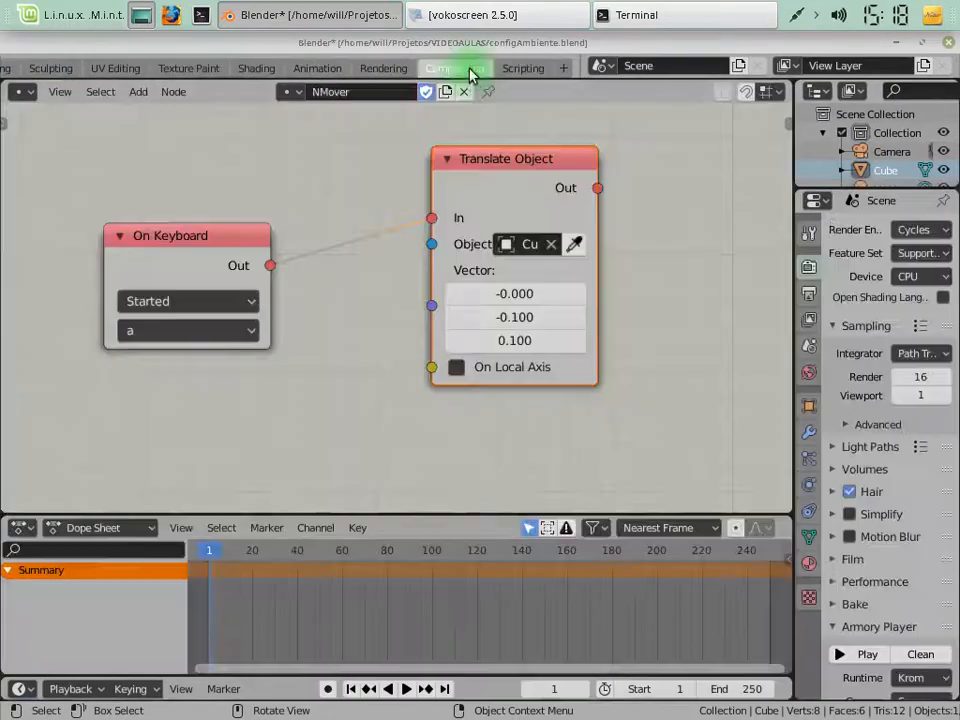
click(456, 368)
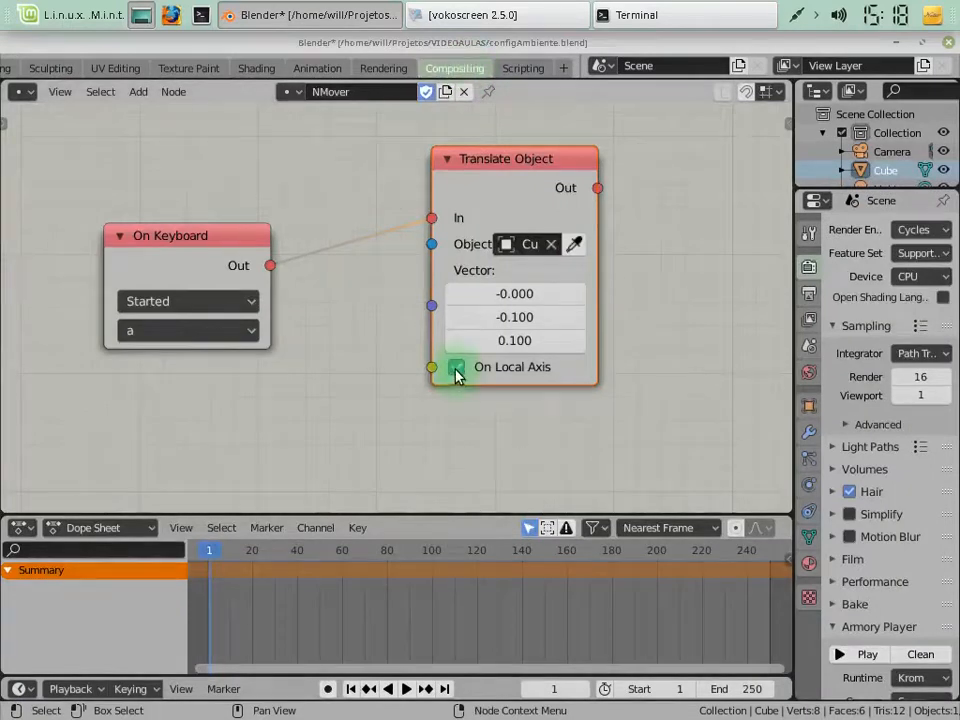
click(575, 294)
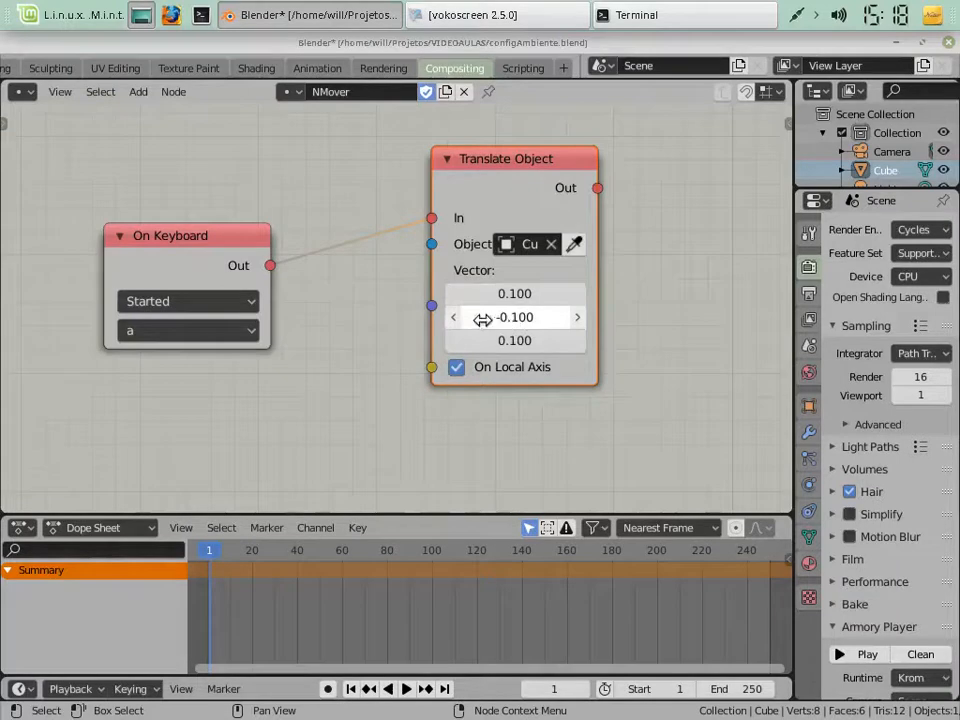
click(577, 319)
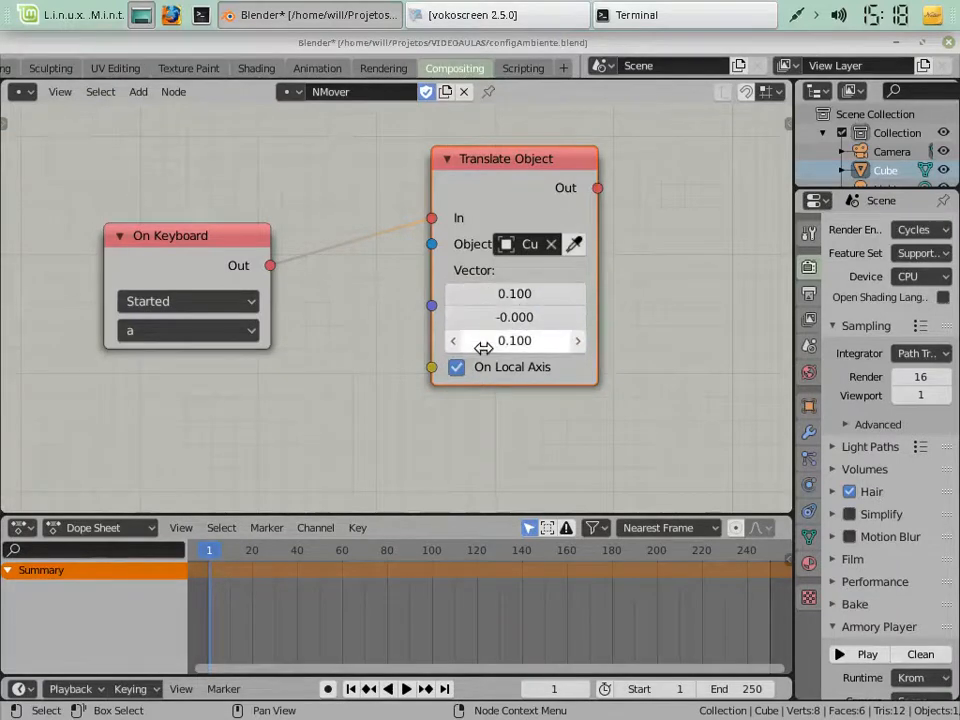
click(453, 342)
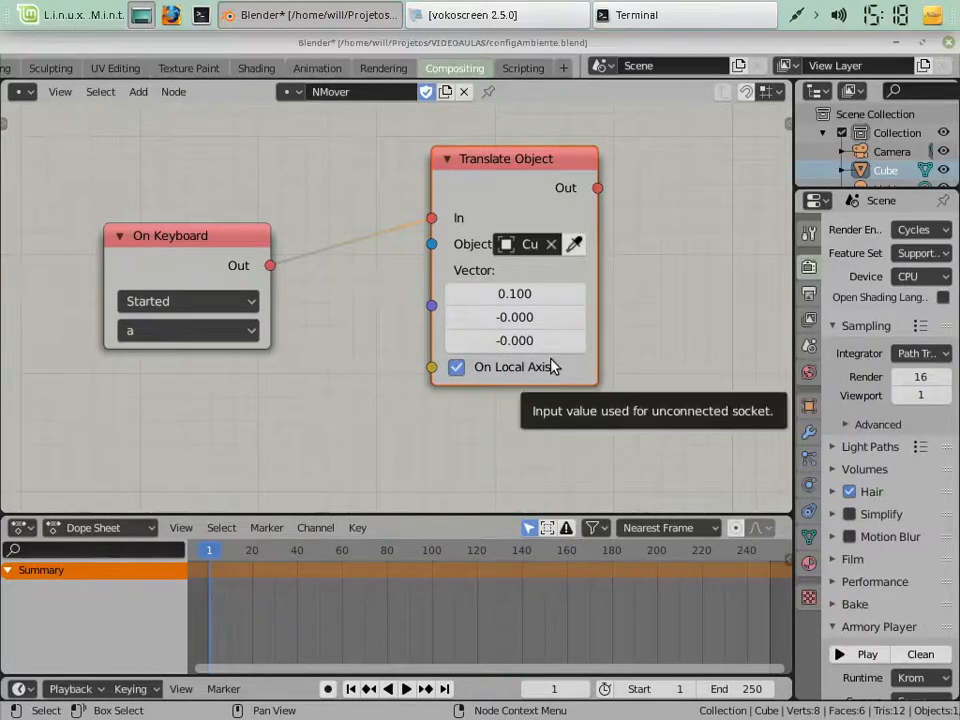
Clean the Armory project and play the scene to test the local X movement with the a key, then close the player
click(926, 654)
click(835, 651)
click(839, 656)
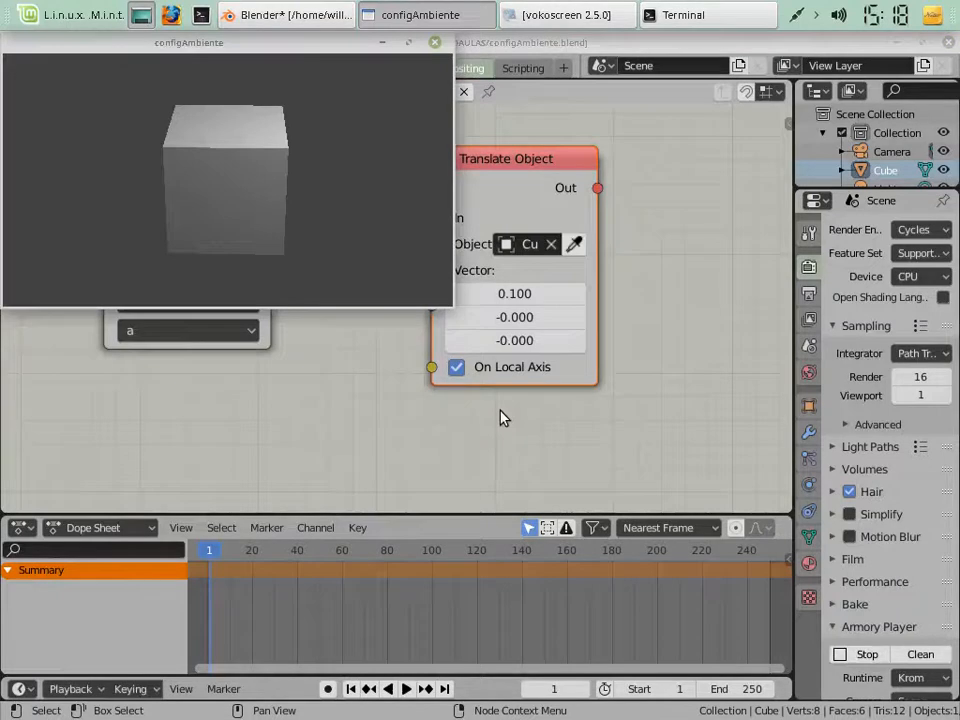
key(a)
key(a)
key(a)
key(a)
key(a)
key(a)
key(a)
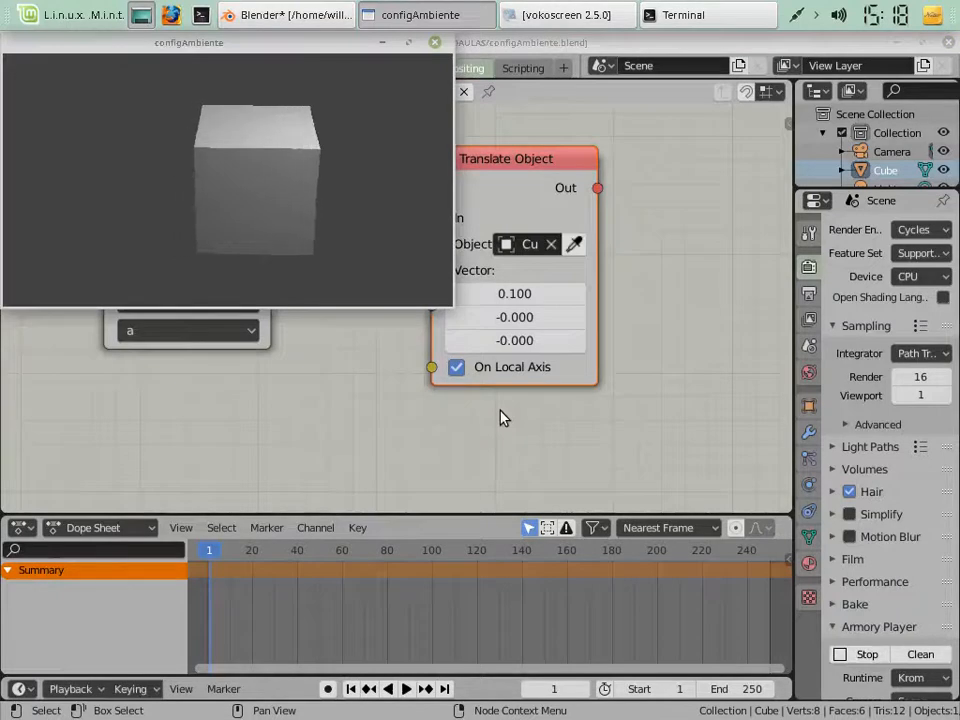
key(a)
key(a)
key(a)
key(a)
key(a)
key(a)
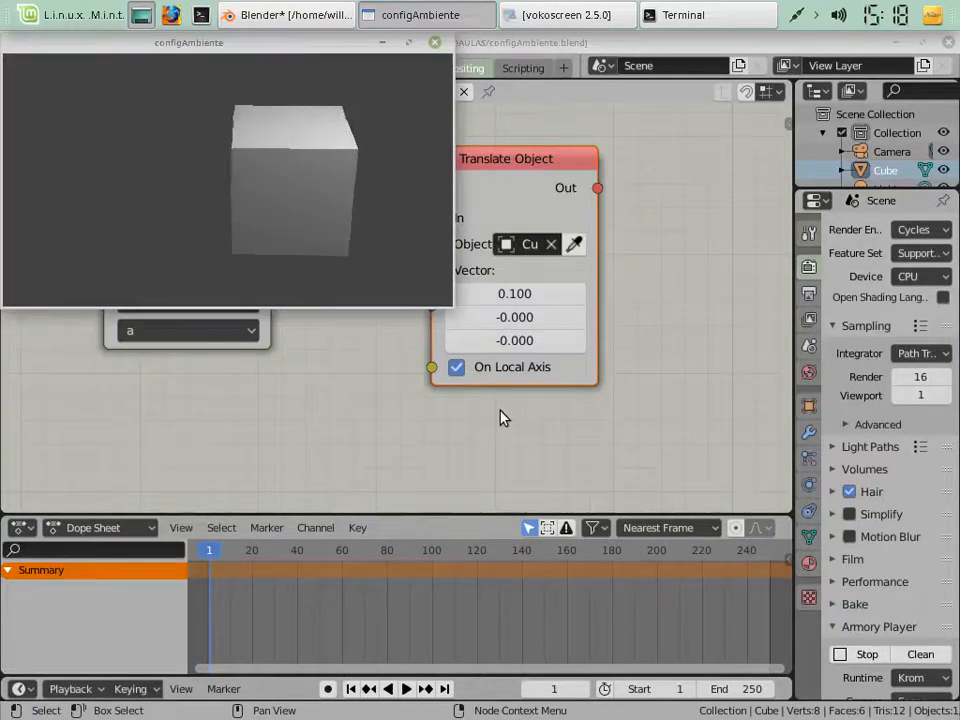
key(a)
key(a)
key(a)
key(a)
key(a)
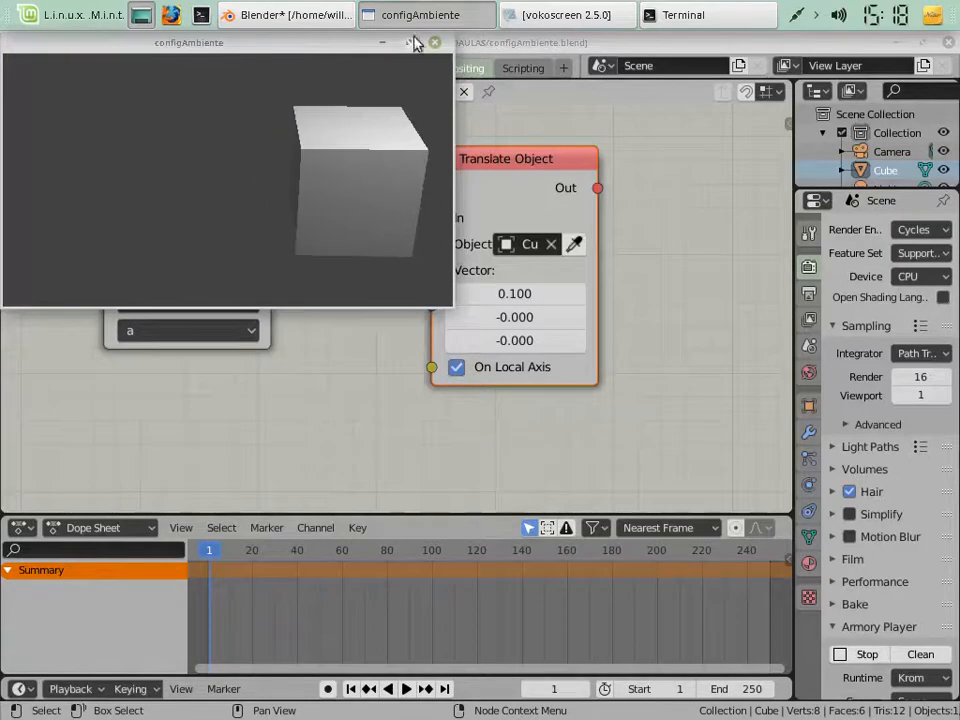
click(436, 41)
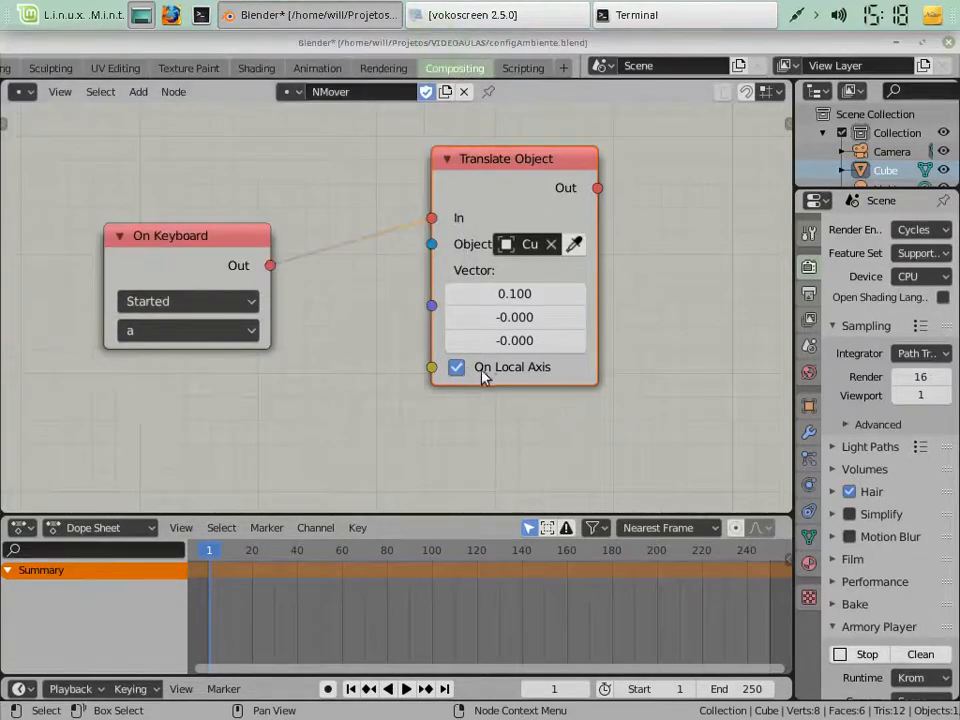
View the rotated Cube through the camera in the Layout workspace, then return to the NMover node tree in Compositing
click(45, 70)
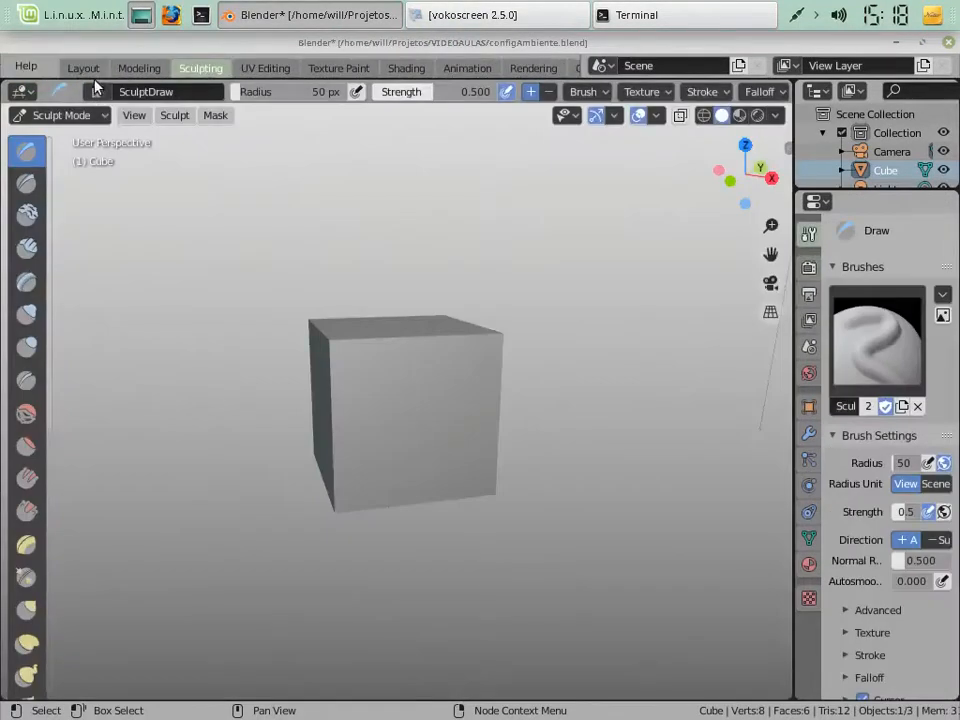
click(95, 73)
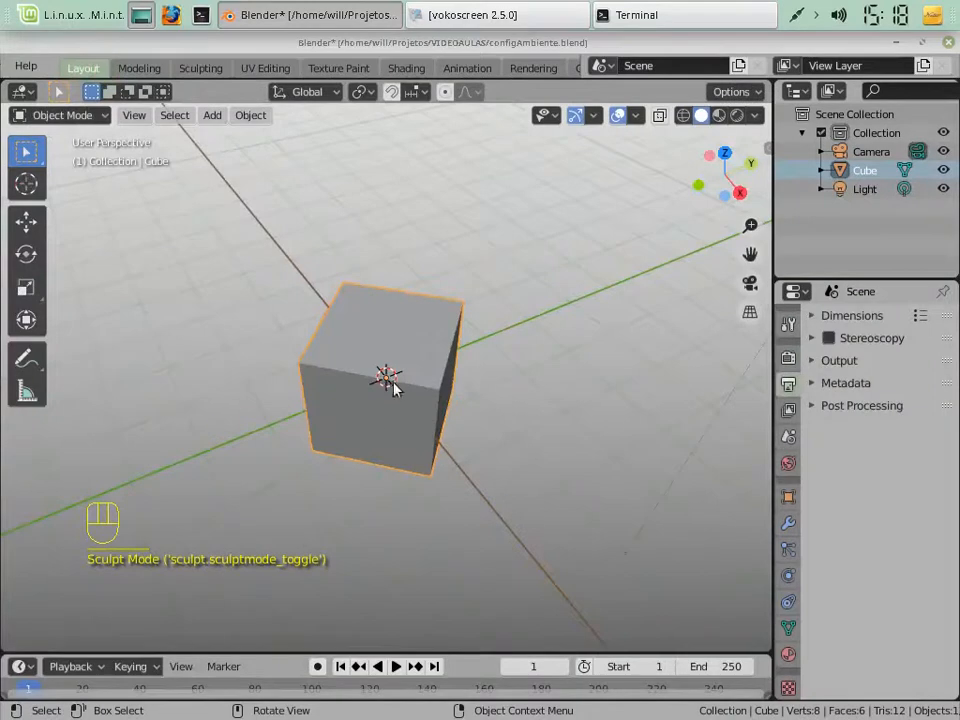
key(KP_0)
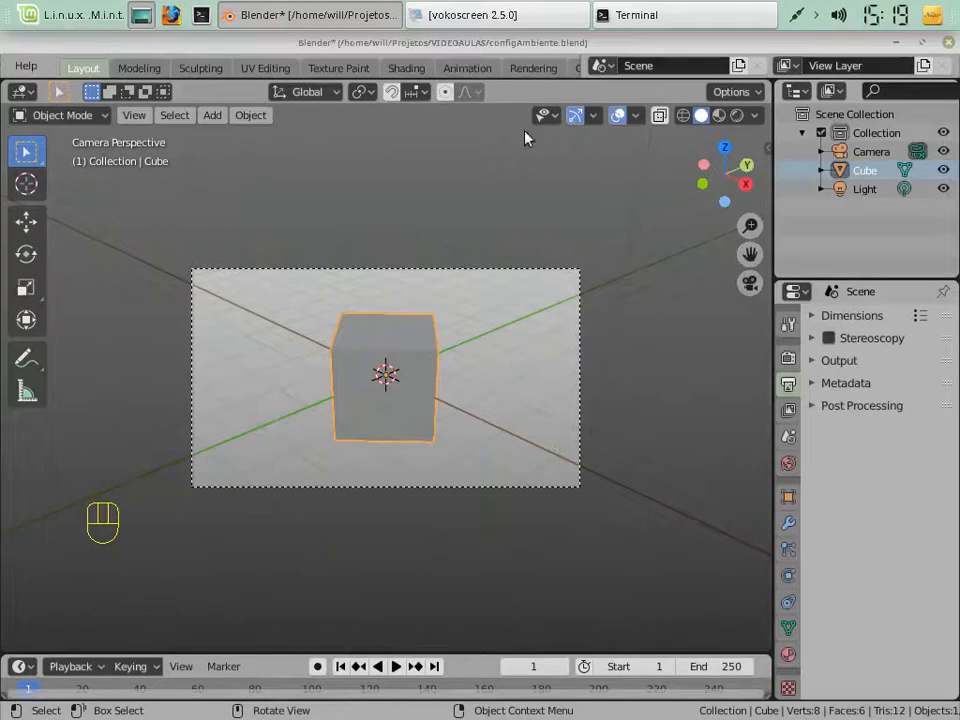
click(137, 70)
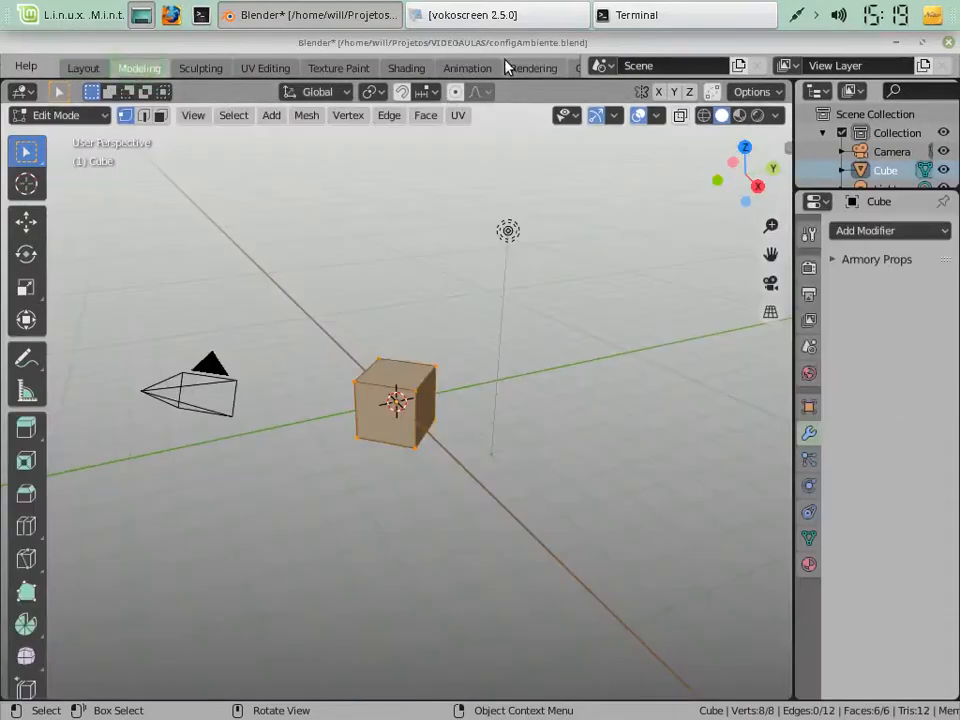
scroll(507, 67, down, 3)
click(448, 69)
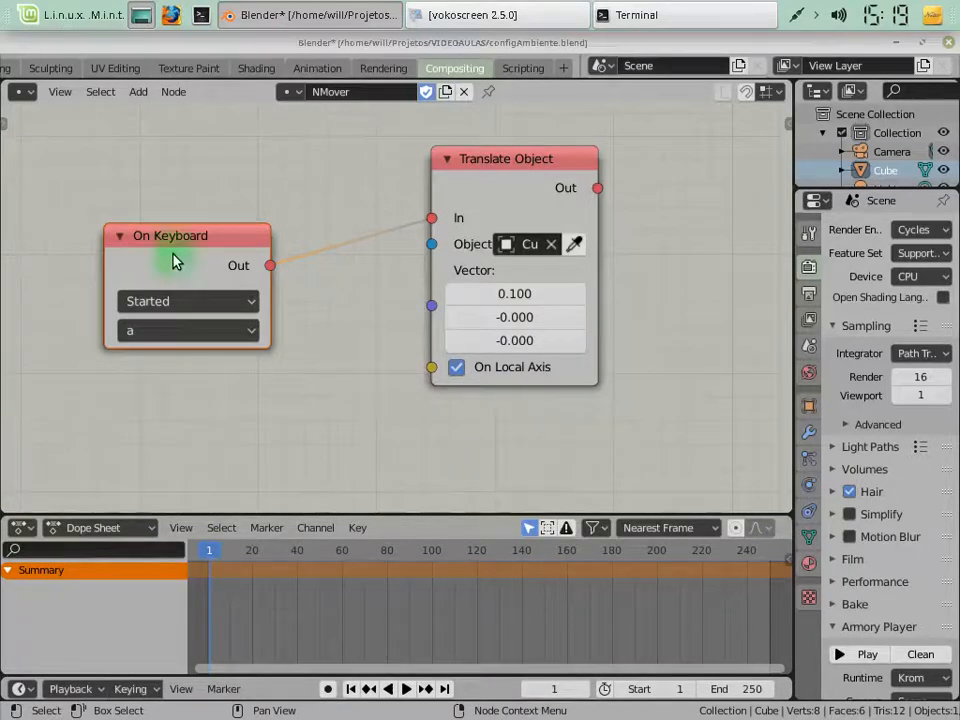
Select the On Keyboard and Translate Object nodes together and move them higher in the node editor
key(shift)
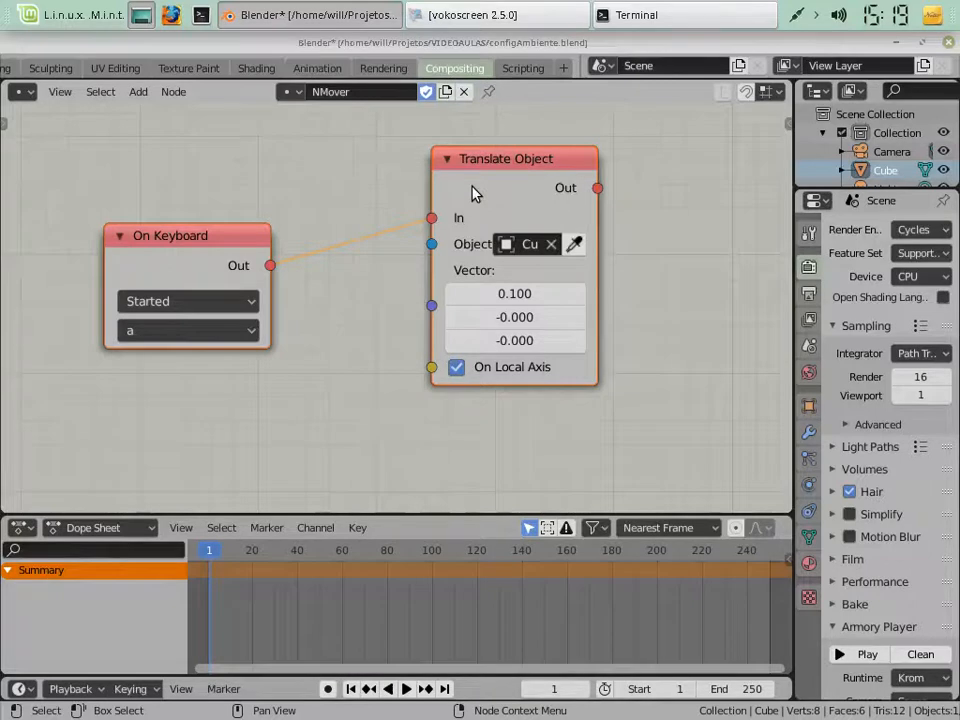
key(g)
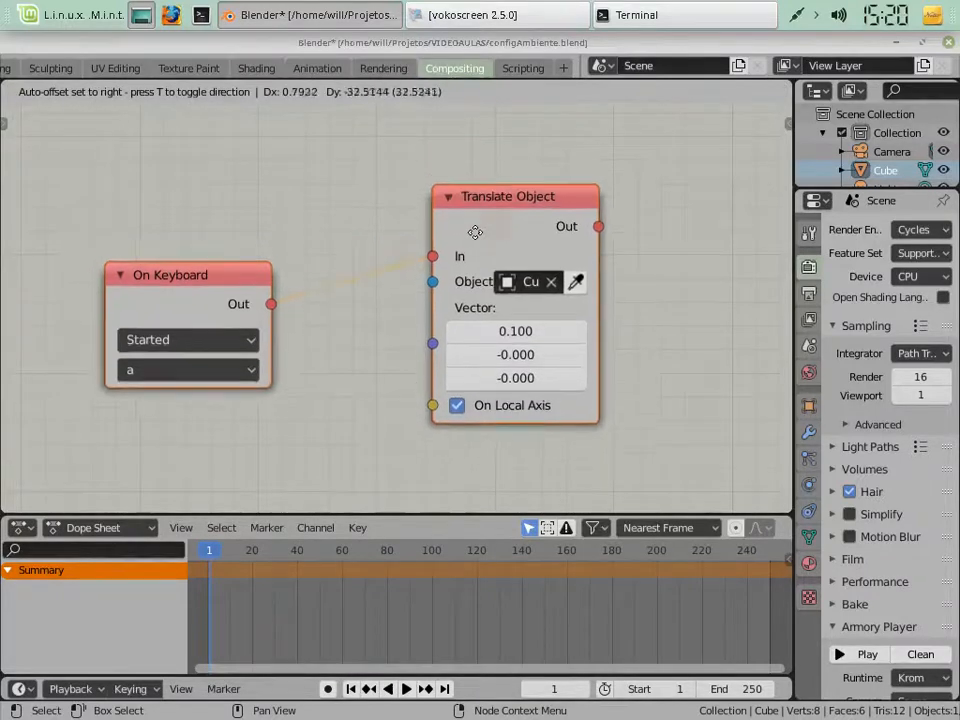
click(460, 160)
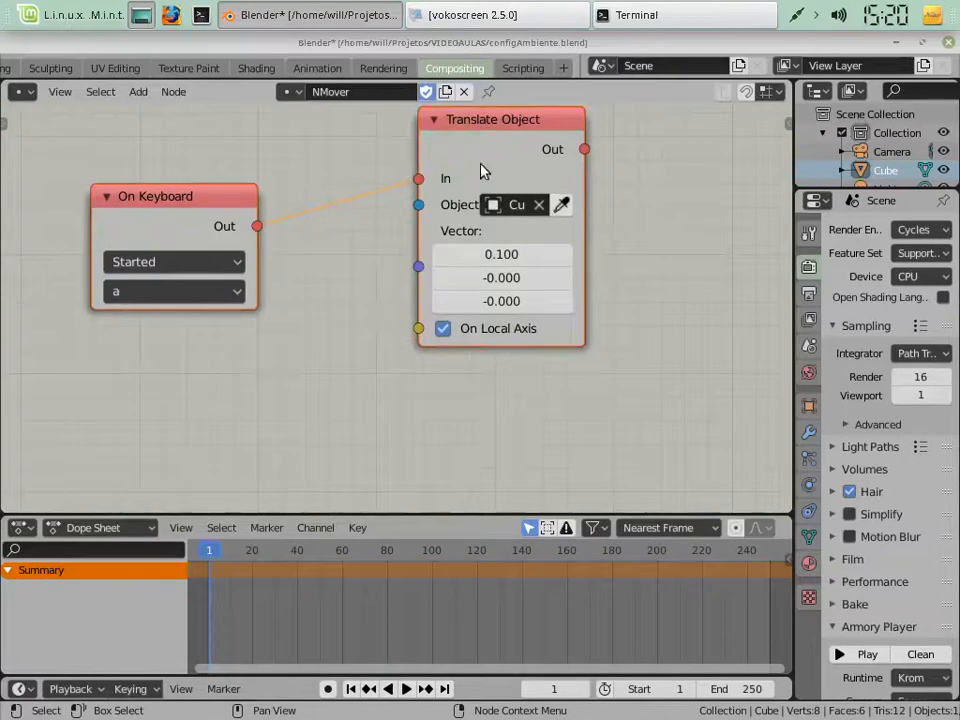
Duplicate the connected On Keyboard and Translate Object nodes and place the copies directly below the originals
key(ctrl)
key(ctrl)
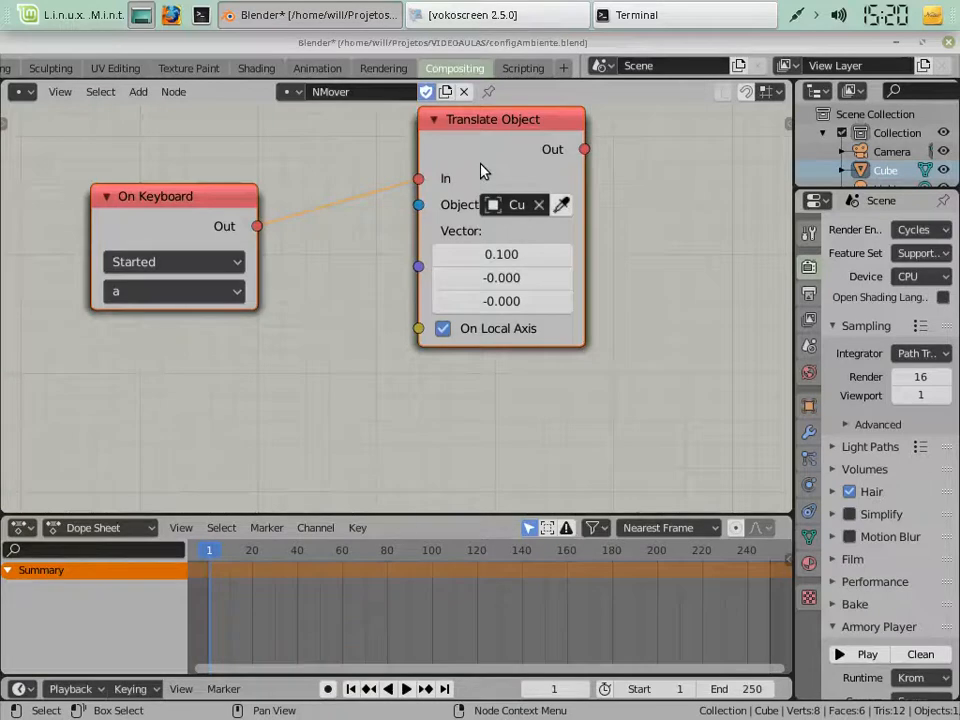
key(g)
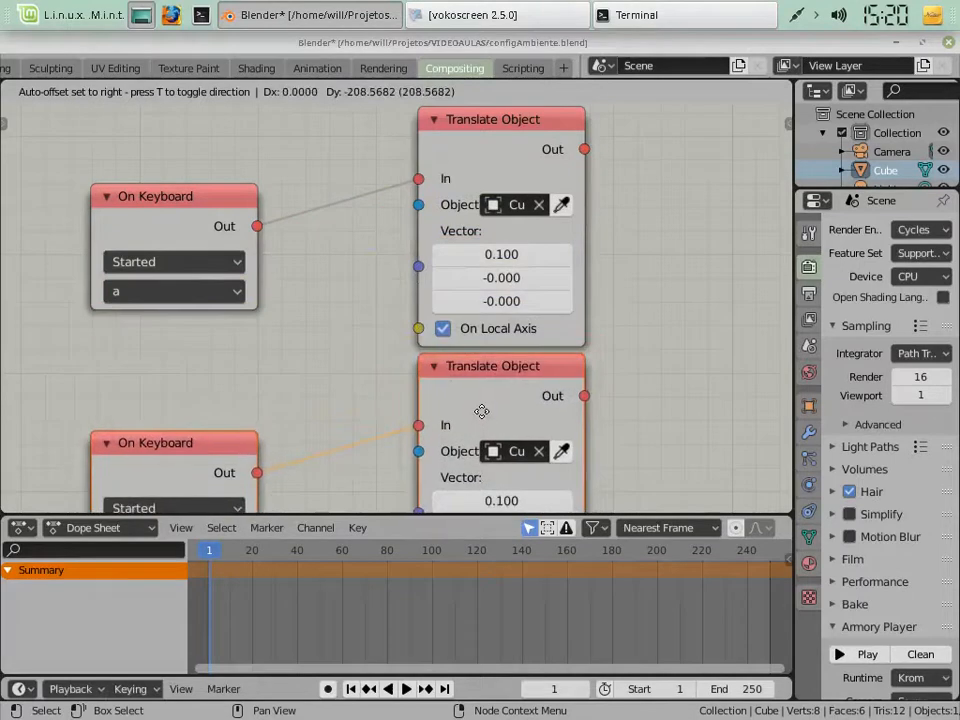
click(481, 411)
scroll(425, 358, down, 3)
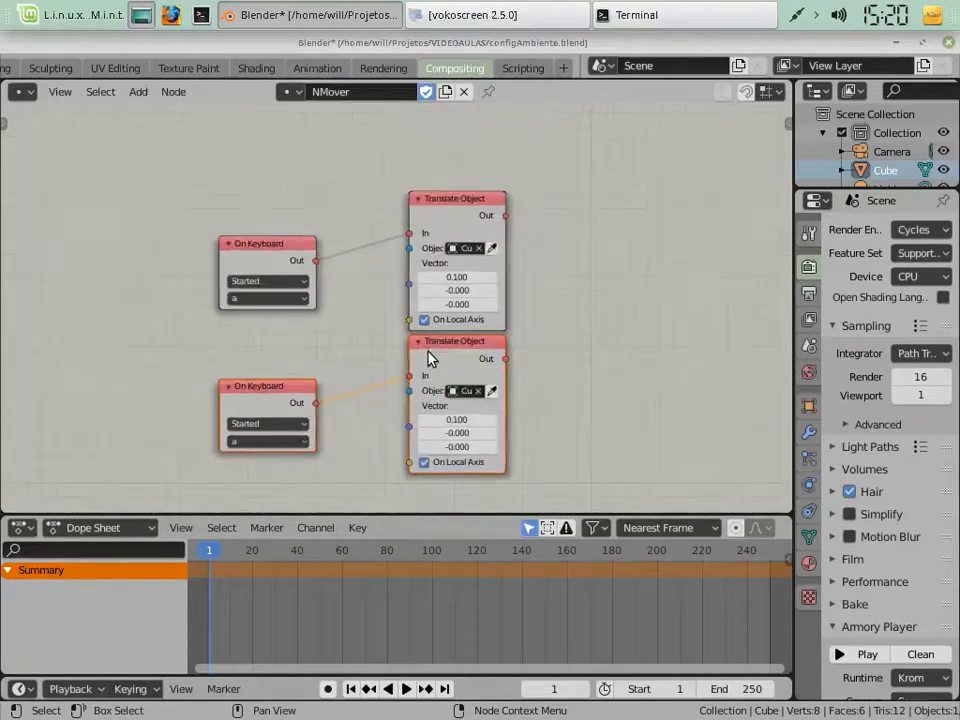
shift+scroll(426, 352, down, 3)
shift+scroll(426, 352, up, 2)
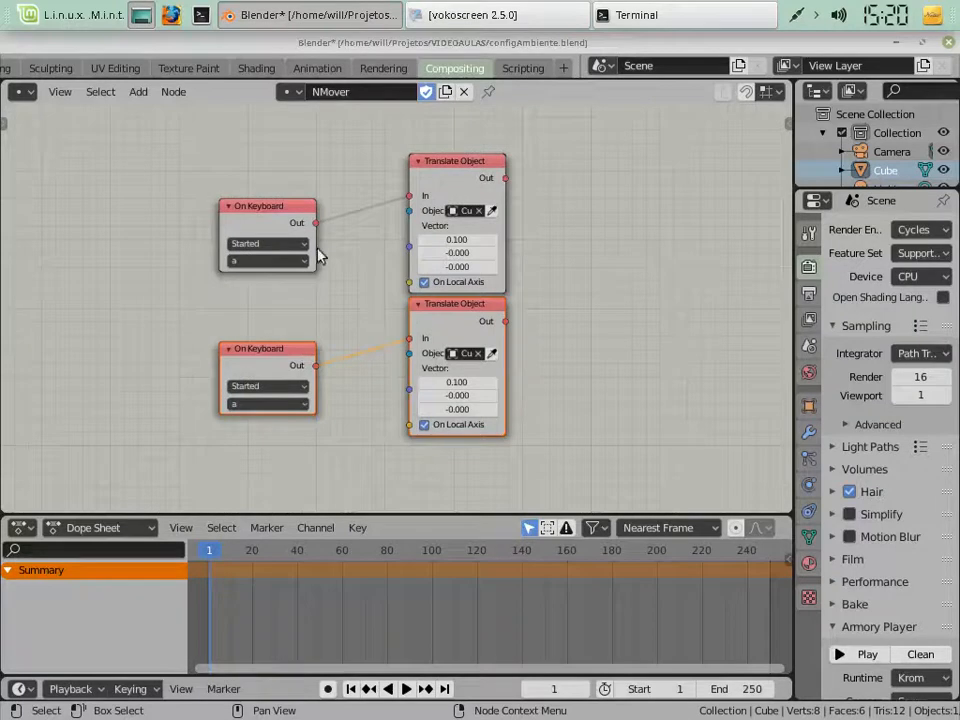
click(304, 304)
click(275, 219)
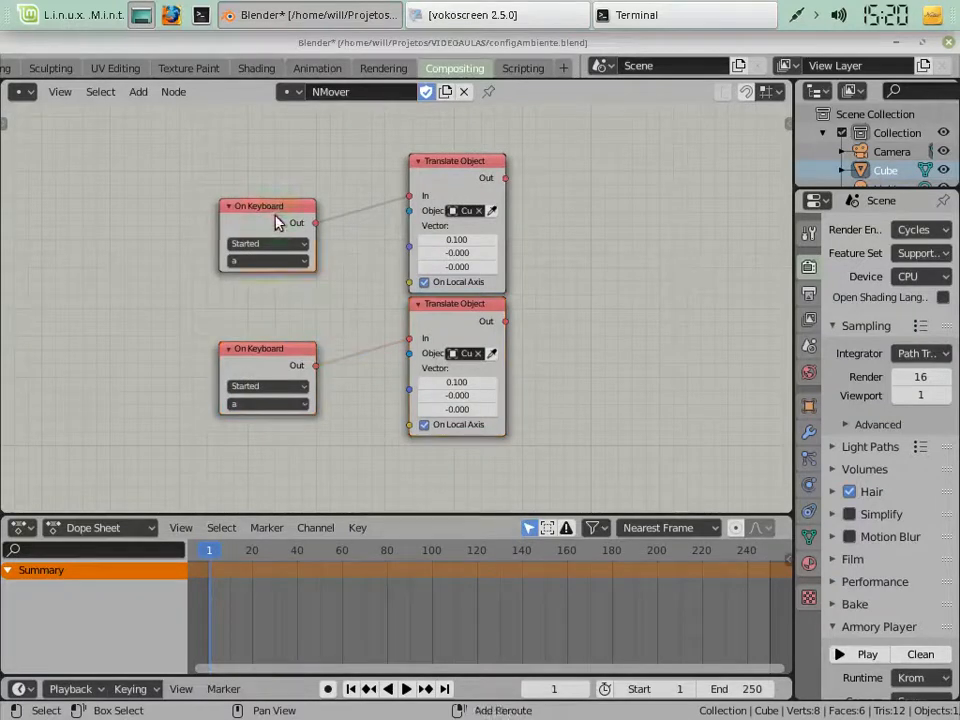
shift+click(446, 185)
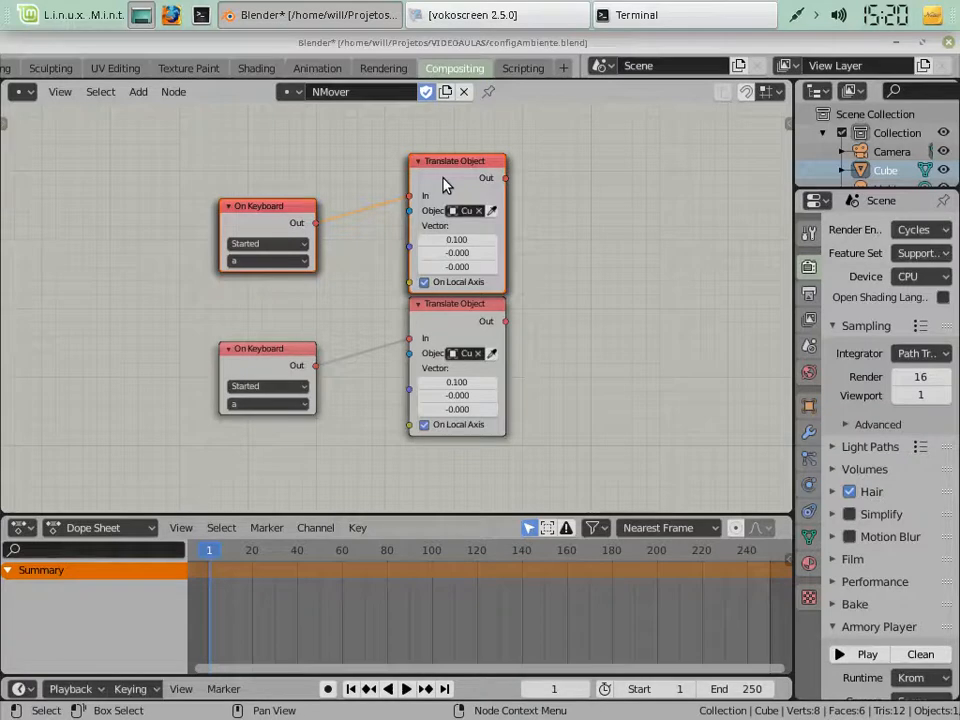
key(g)
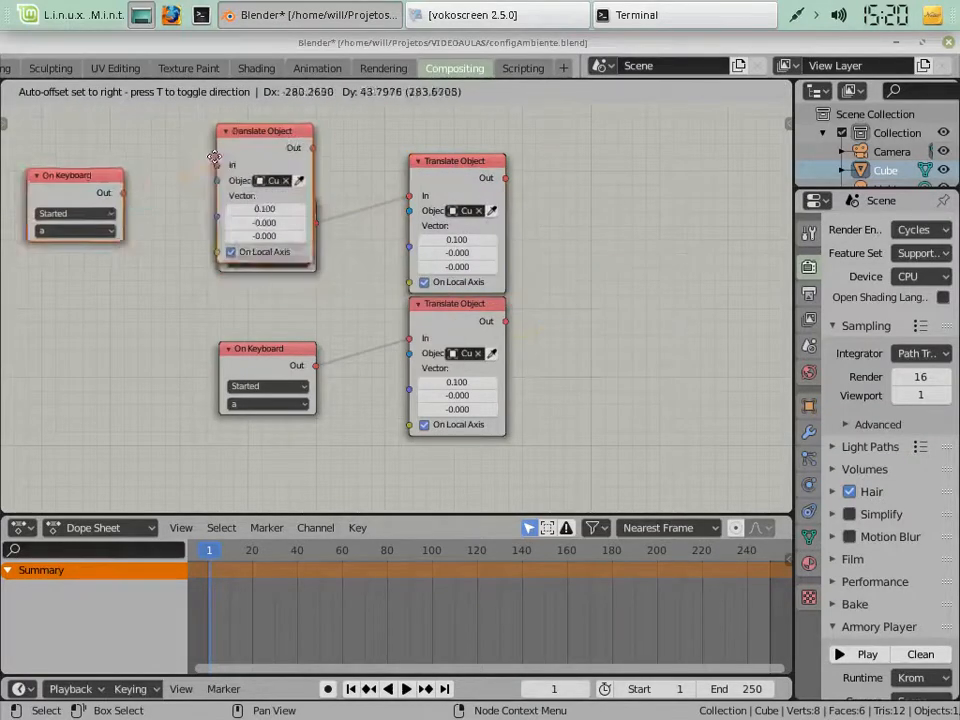
key(Escape)
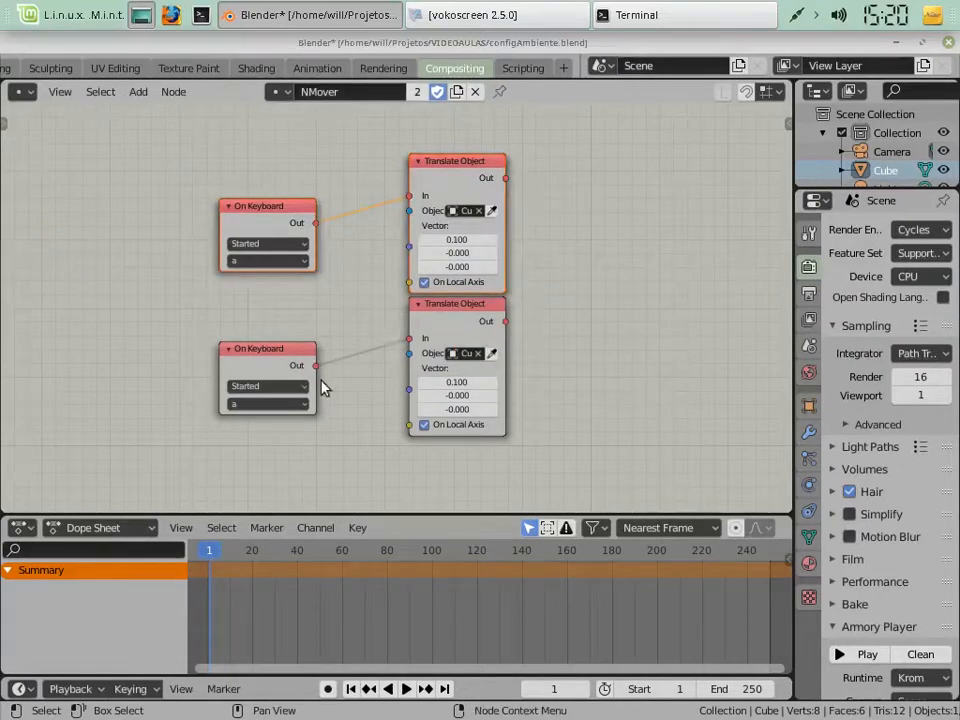
Set the key of the lower, duplicated On Keyboard node to s
scroll(330, 384, up, 2)
click(191, 460)
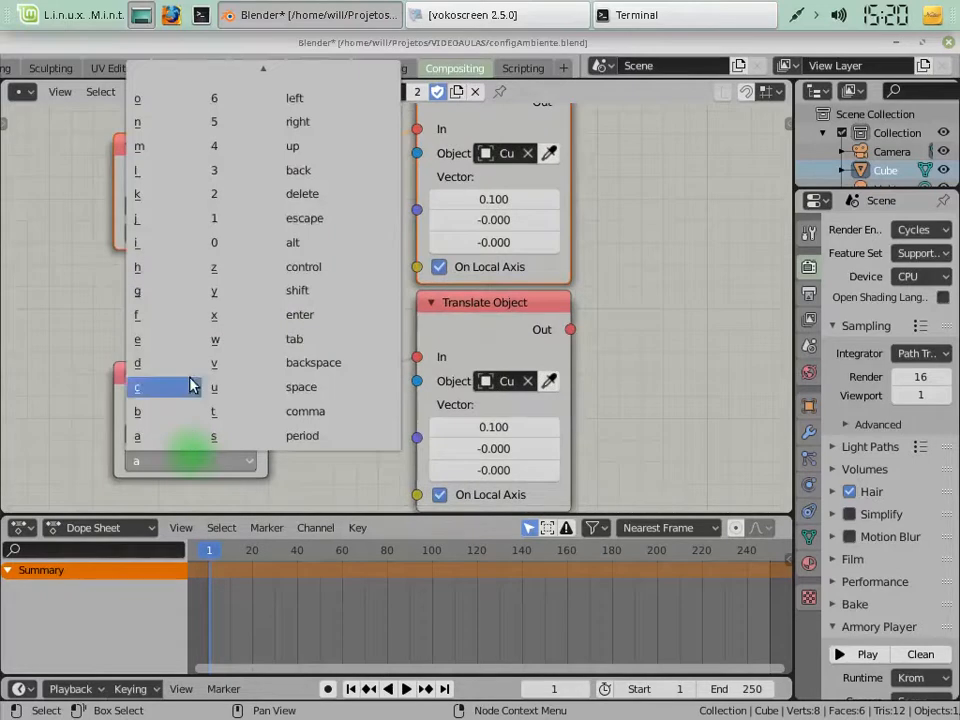
key(s)
key(Return)
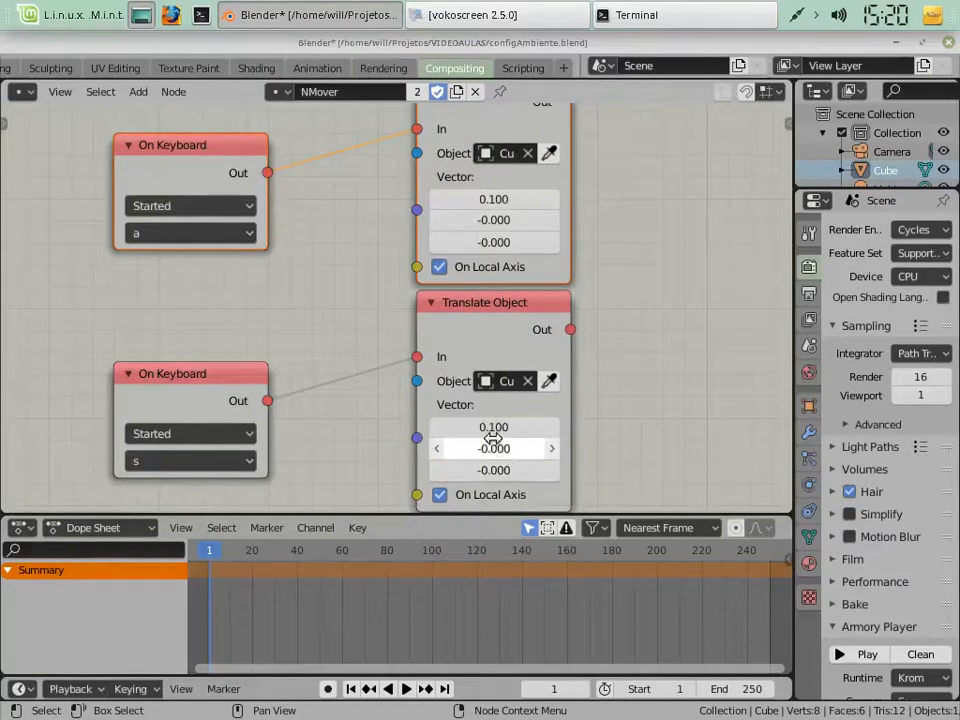
Set the X value of the lower Translate Object node's vector to -0.100, keeping Y at zero
click(551, 457)
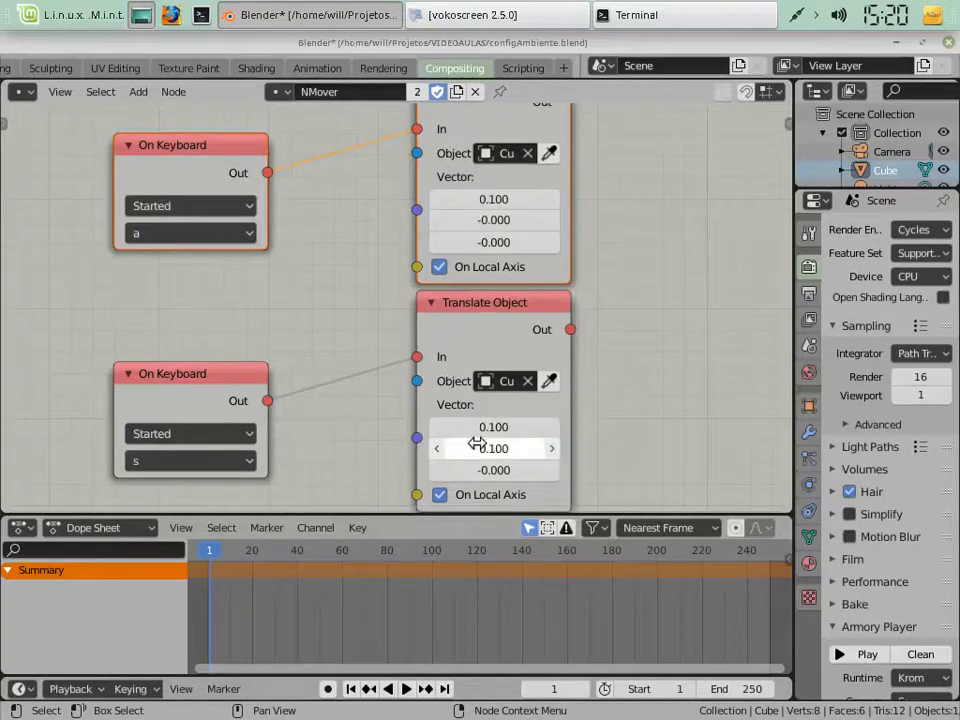
click(437, 451)
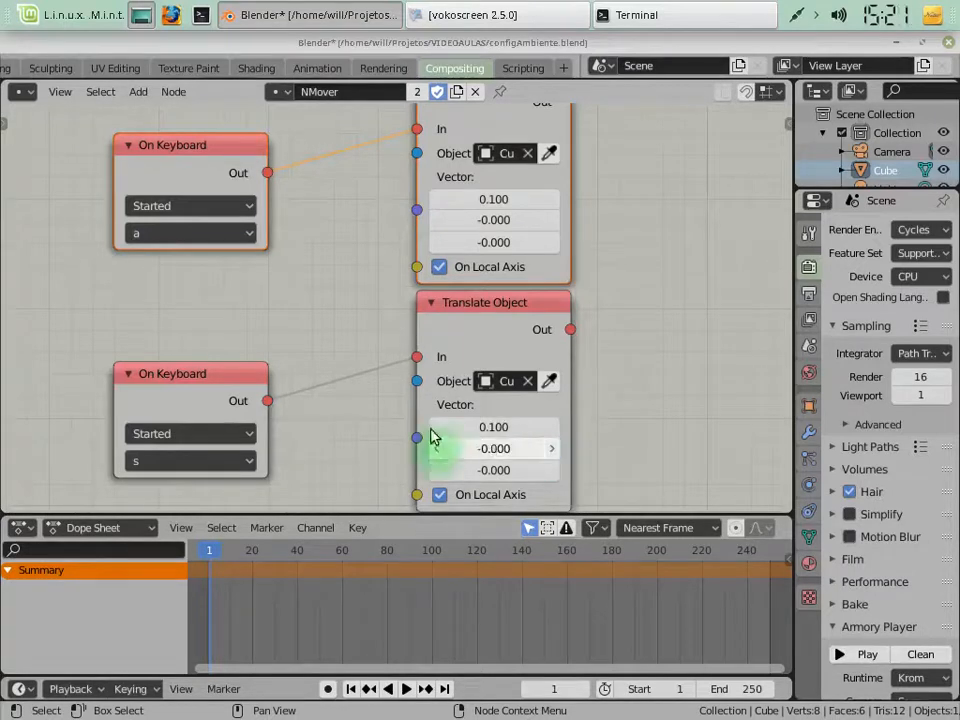
click(437, 428)
click(437, 431)
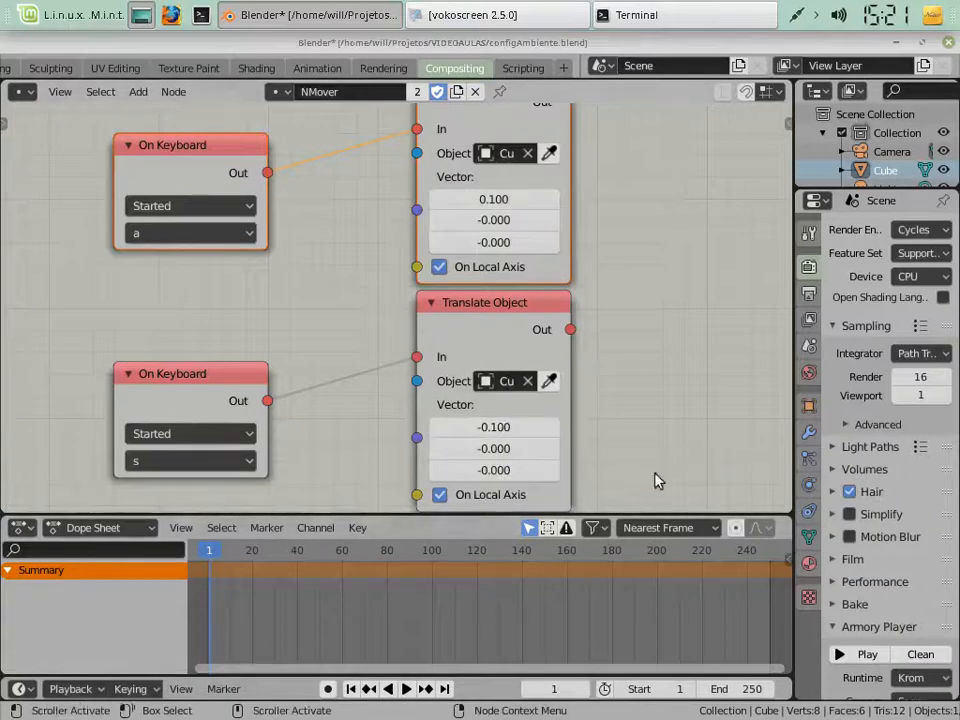
Clean the Armory project and play the scene, testing the Cube's positive X movement with repeated presses of the a key
click(918, 660)
click(857, 658)
click(848, 656)
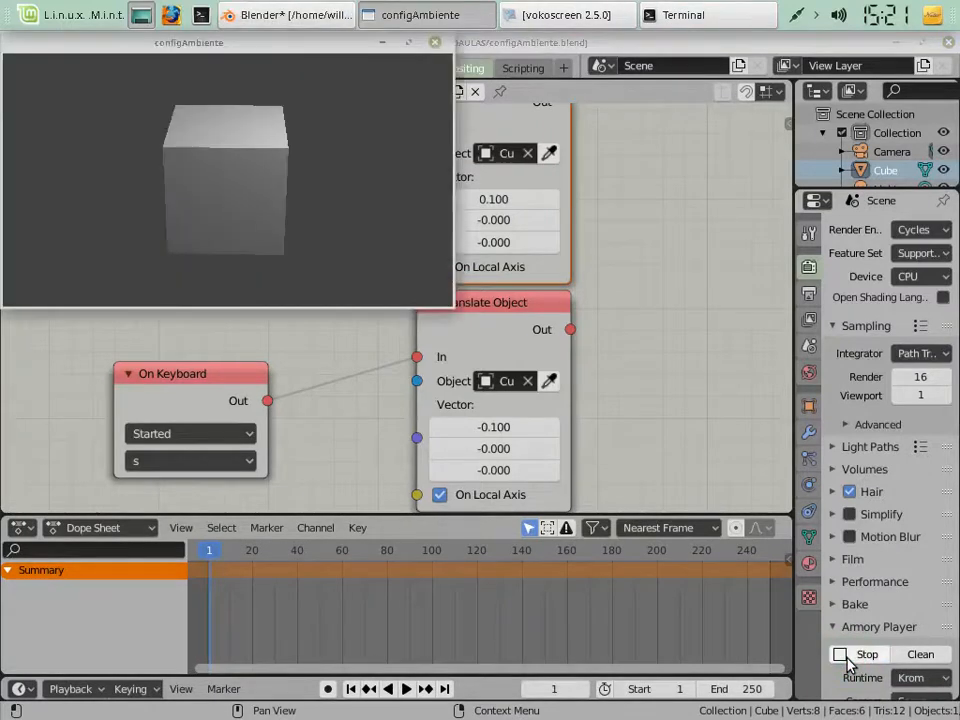
key(w)
key(w)
key(w)
key(w)
key(w)
key(w)
key(w)
key(w)
key(w)
key(w)
key(w)
key(w)
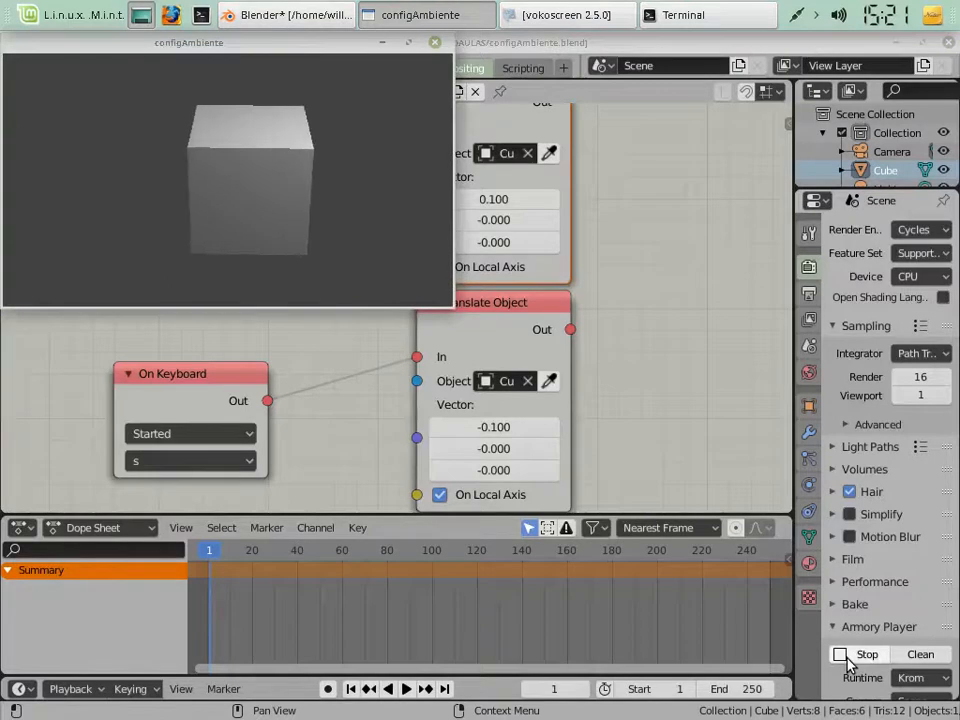
Test the Cube's opposite movement with the s key, alternate it with the a key, and stop the player
key(s)
key(s)
key(s)
key(s)
key(s)
key(s)
key(s)
key(s)
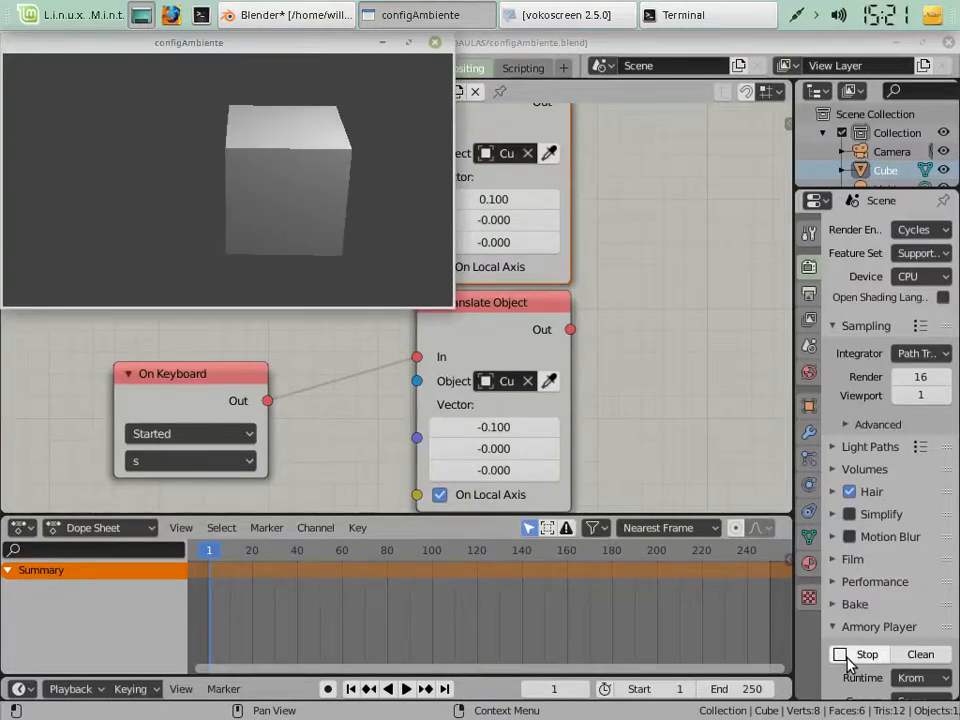
key(s)
key(s)
key(s)
key(s)
key(s)
key(s)
key(s)
key(s)
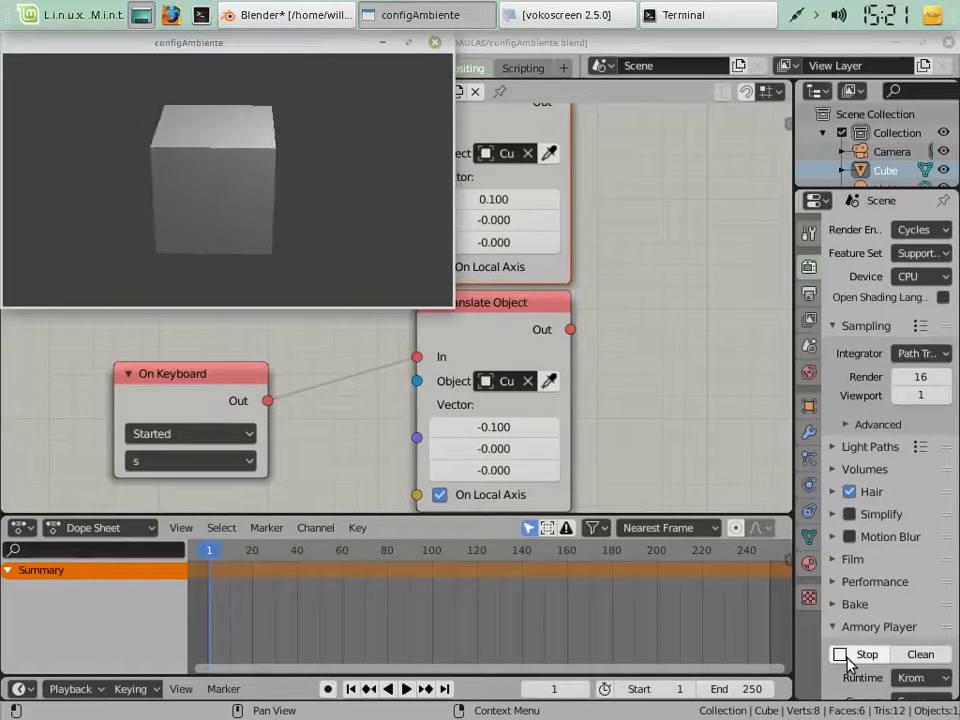
key(s)
key(s)
key(s)
key(s)
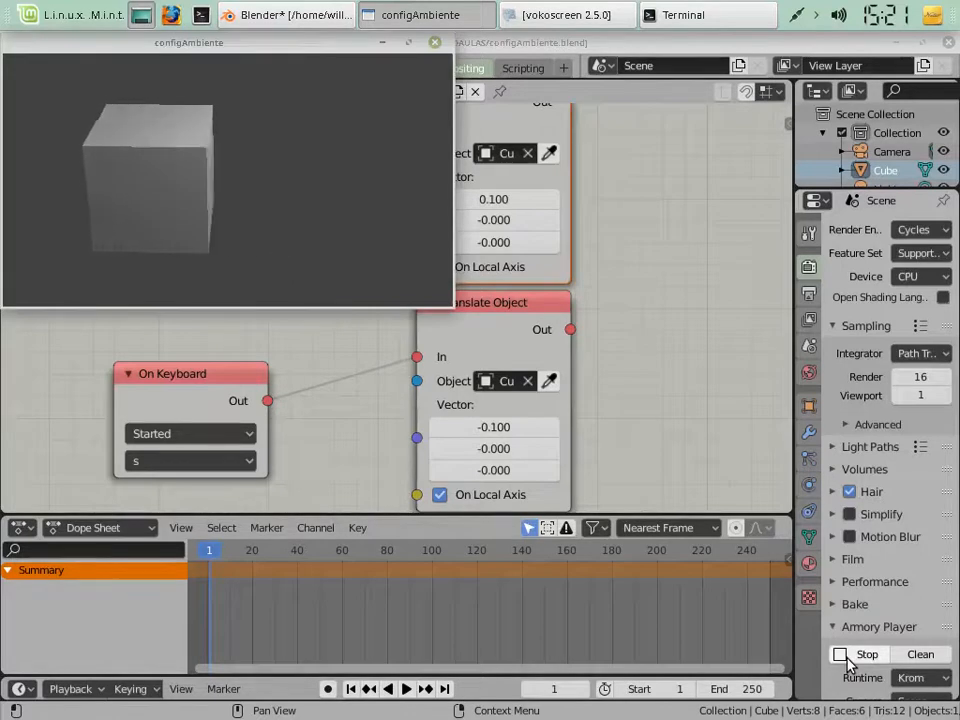
key(w)
key(w)
key(w)
key(w)
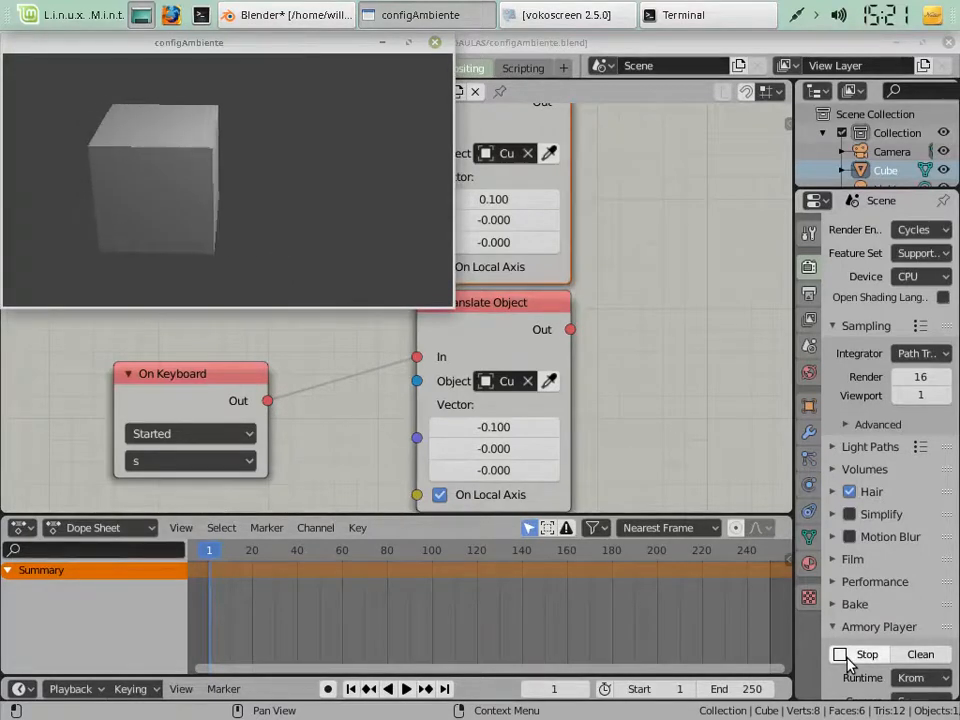
key(s)
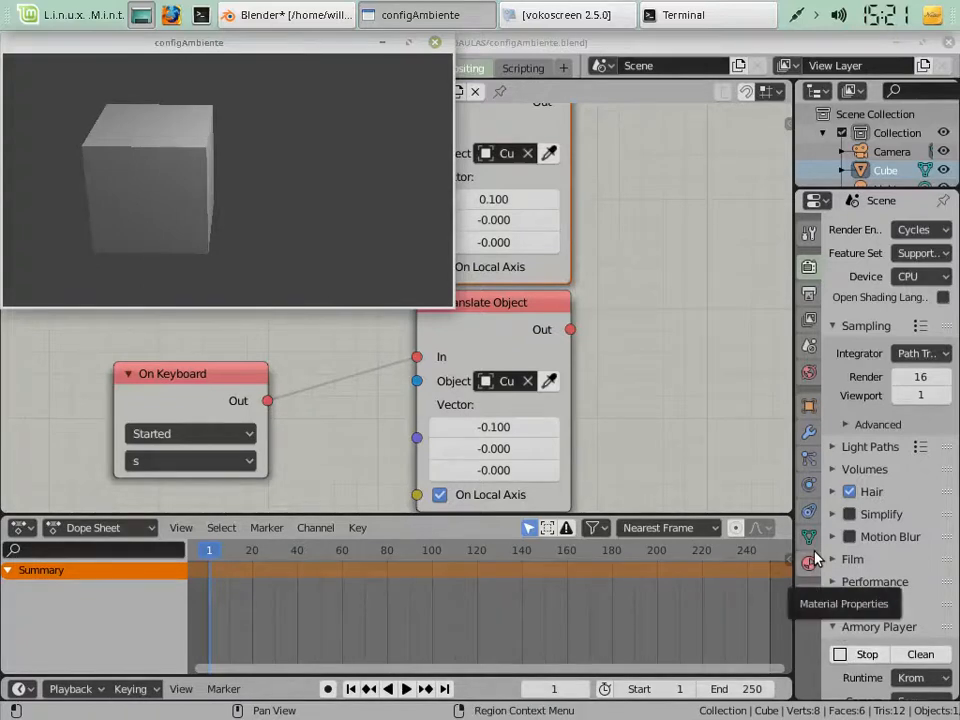
click(866, 654)
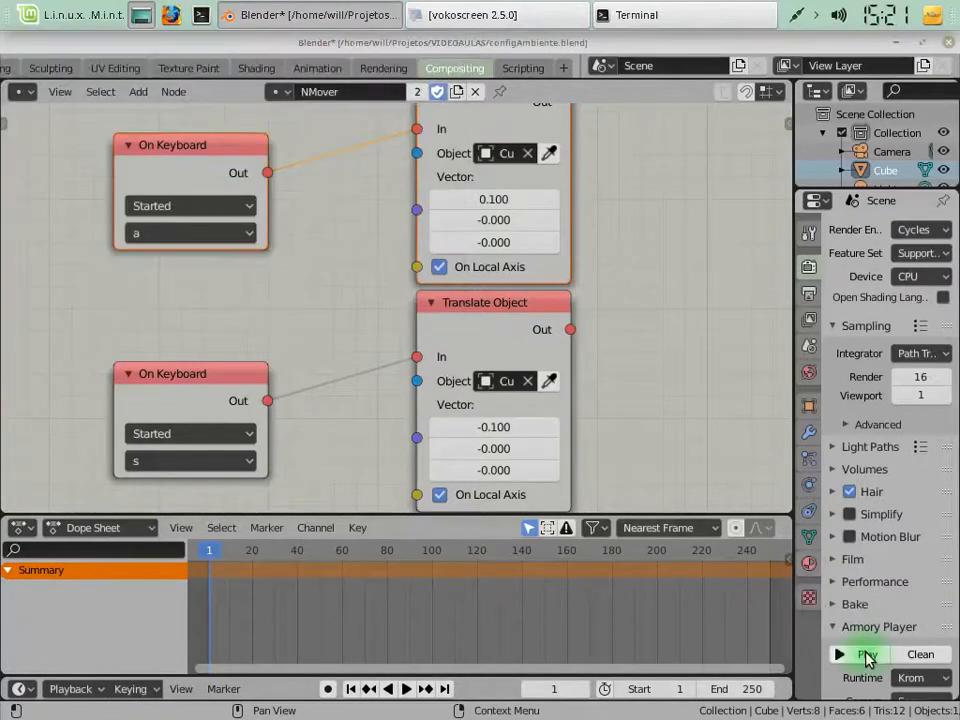
Change the event type of both On Keyboard nodes from Started to Down
click(170, 207)
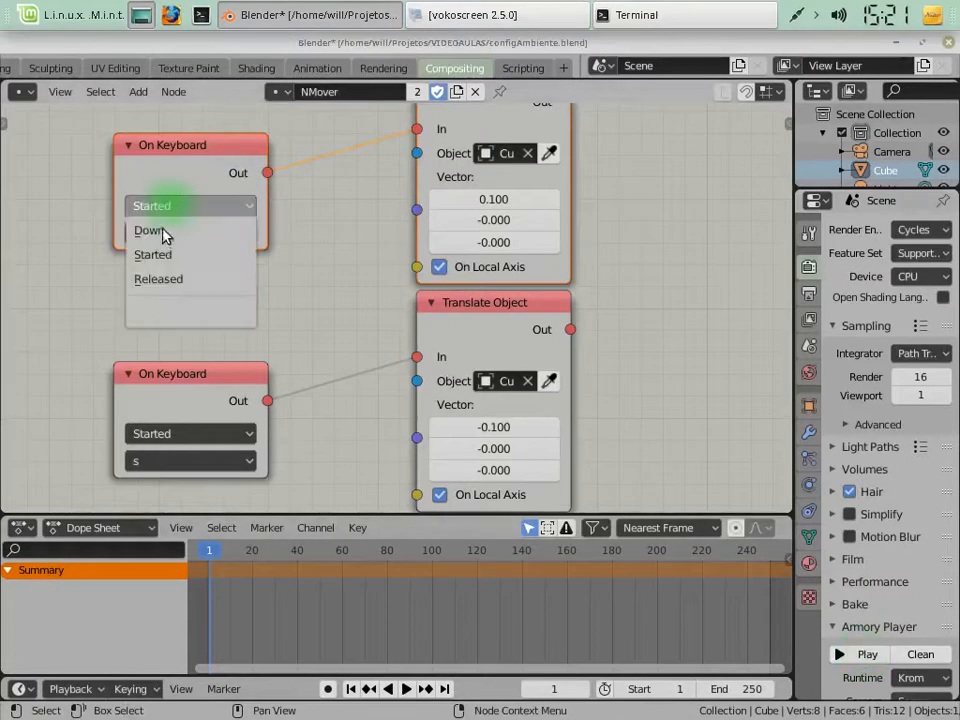
click(163, 232)
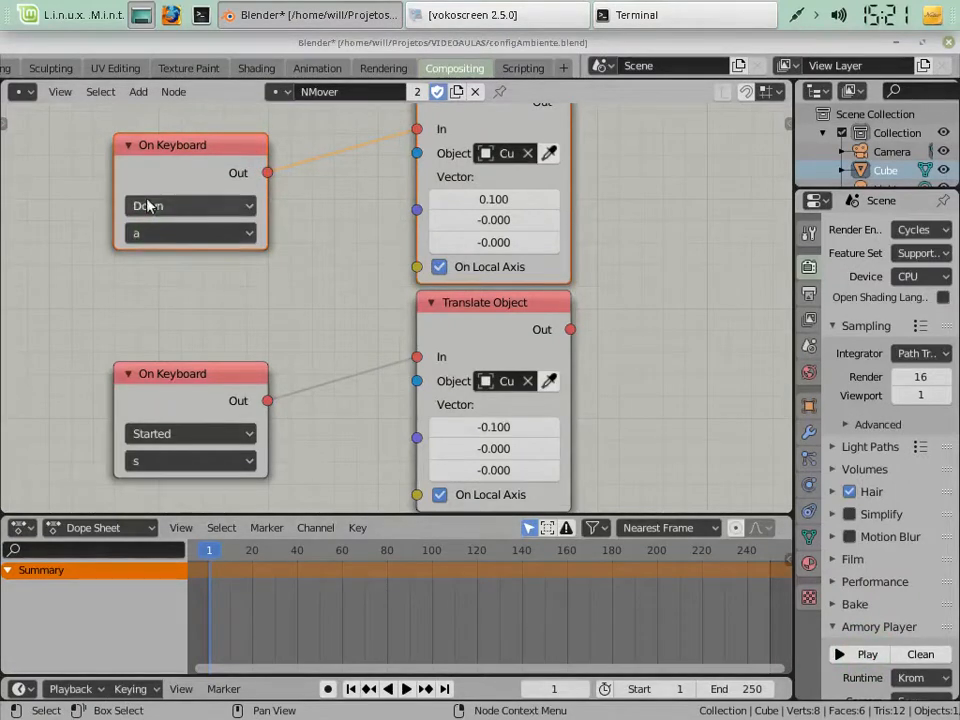
click(172, 434)
click(161, 468)
Clean and replay the scene, test continuous movement by holding the a and s keys in turn, and stop the player
click(919, 658)
click(803, 658)
click(875, 650)
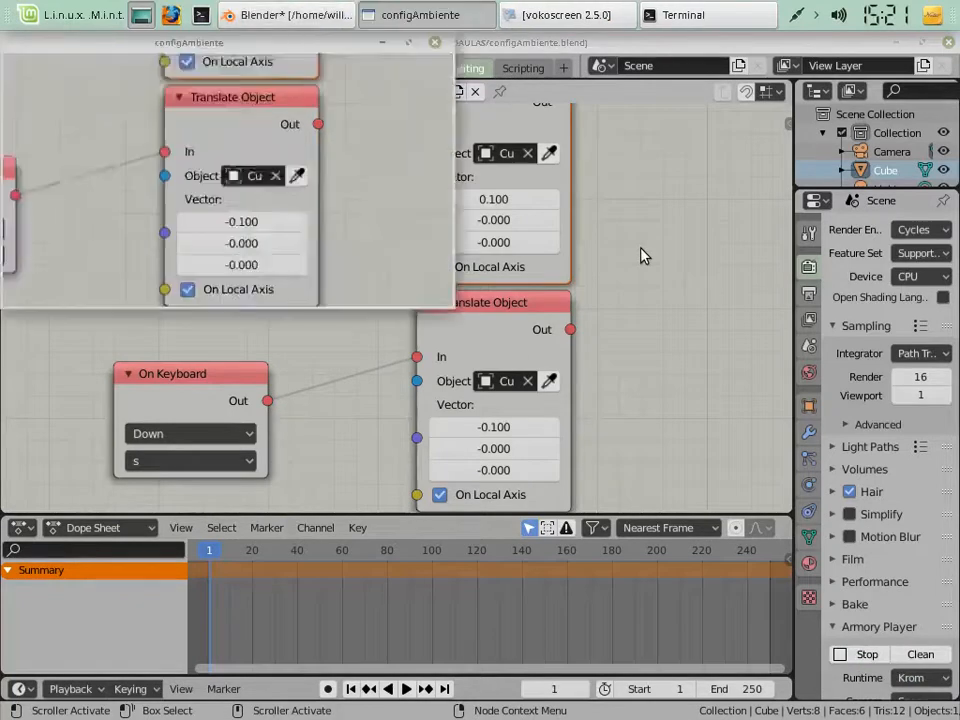
key(w)
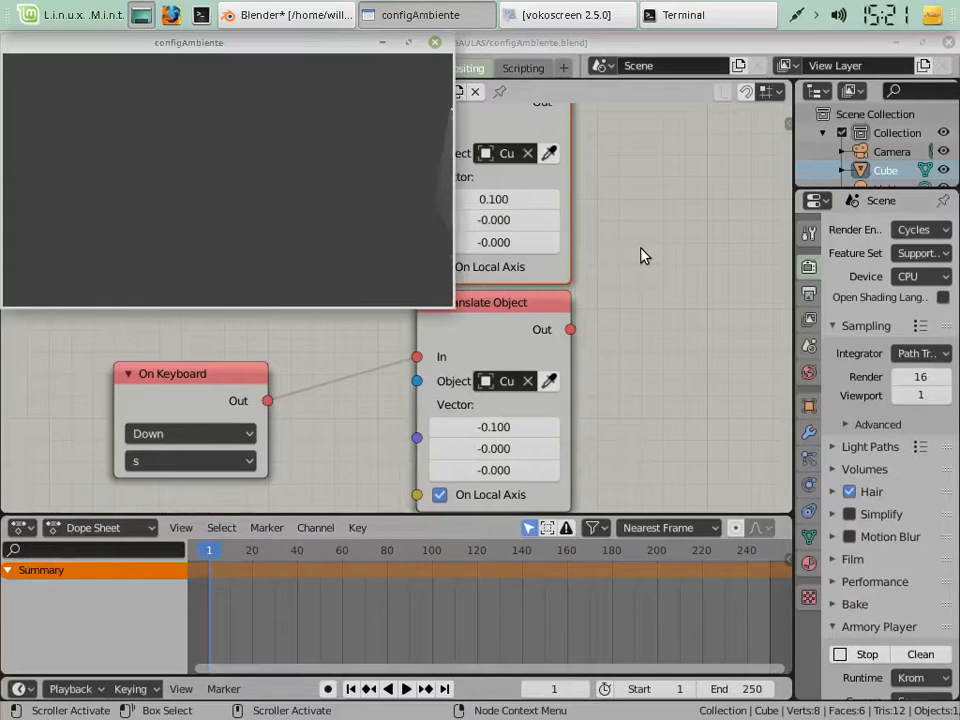
key(s)
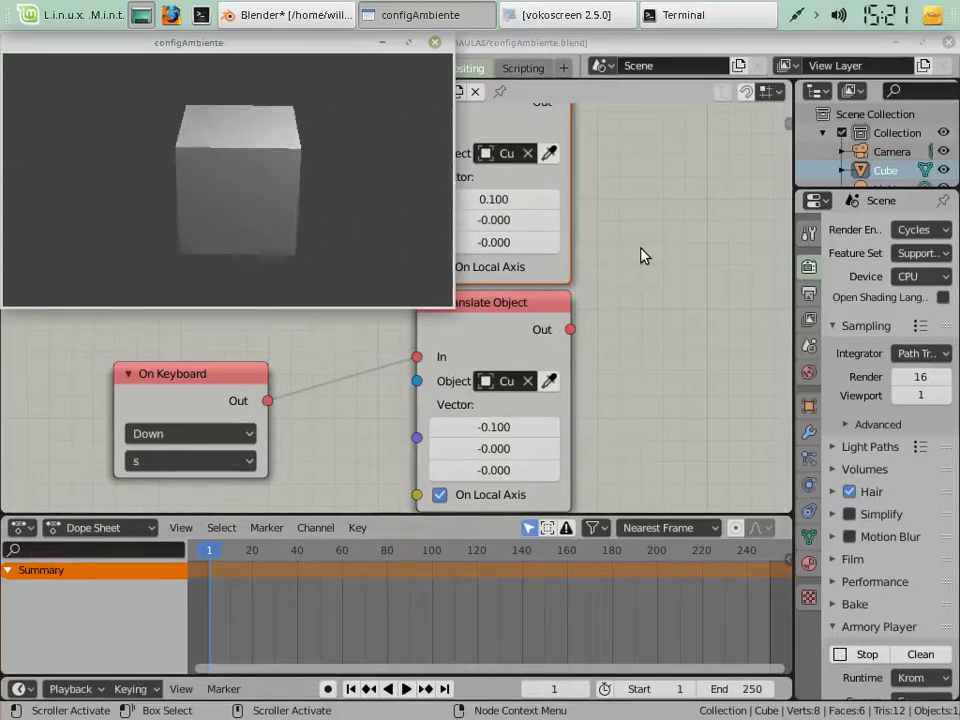
key(w)
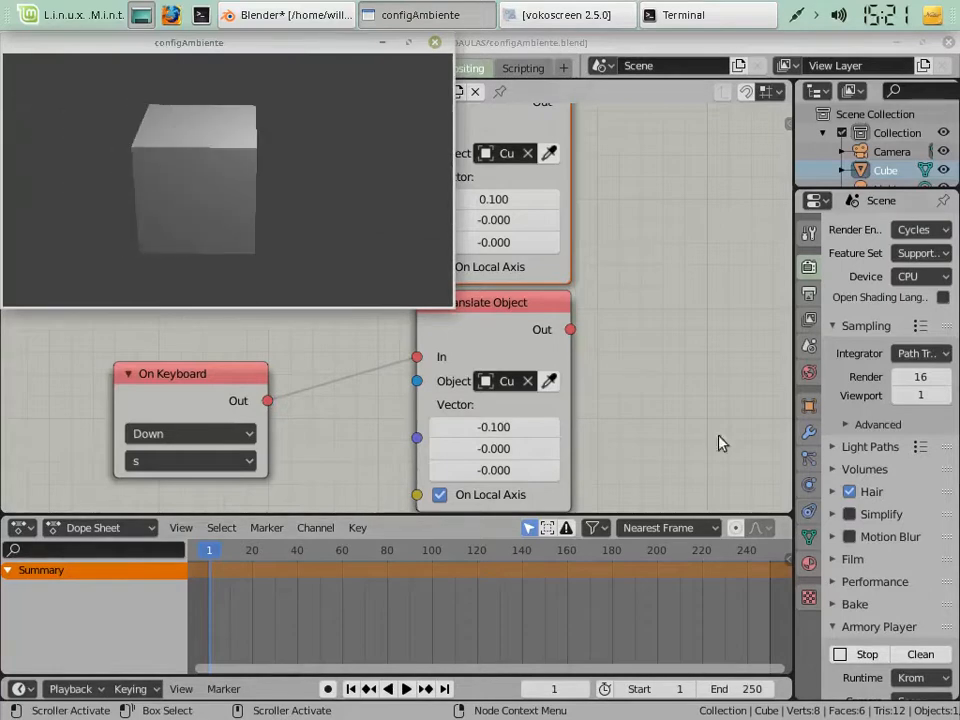
click(864, 654)
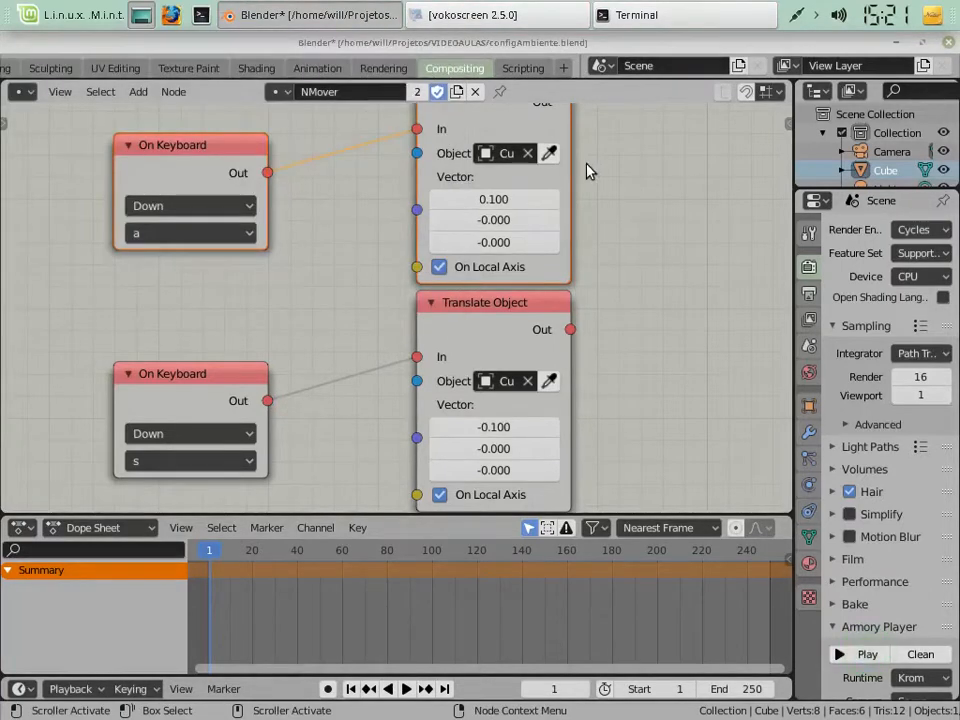